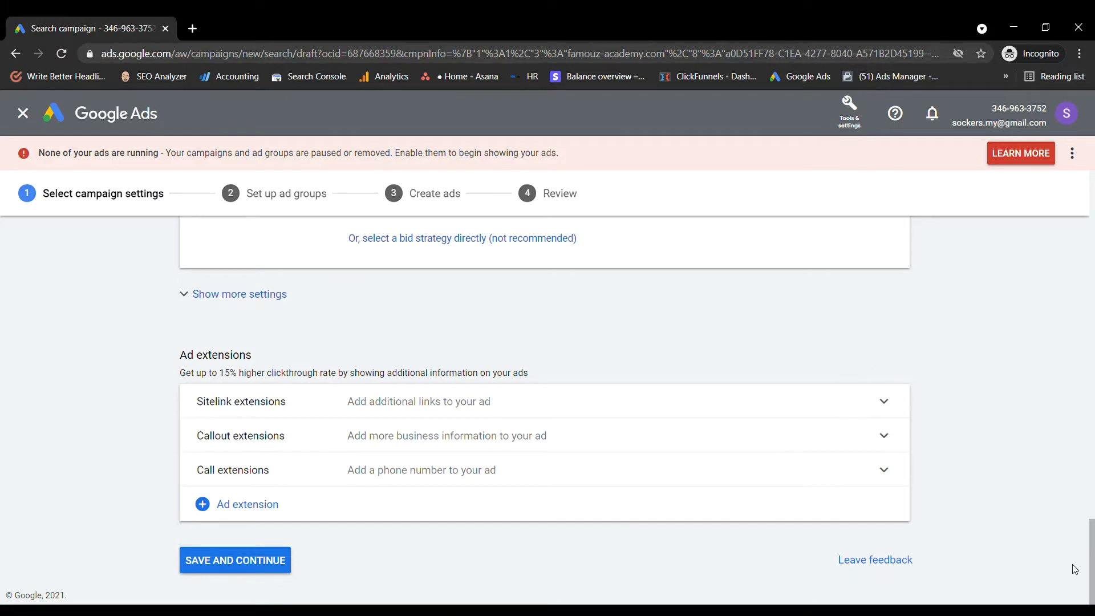
# - Review the campaign's audience targeting, budget, bidding and ad extensions settings
pyautogui.scroll(2, 516, 420)
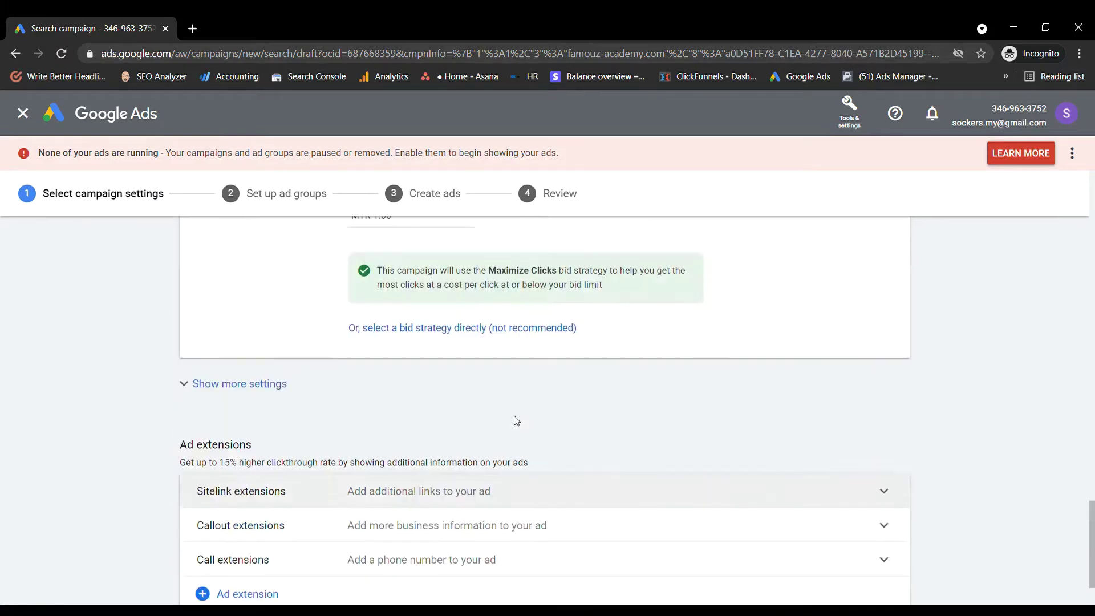
pyautogui.scroll(4, 515, 419)
pyautogui.scroll(-5, 519, 421)
pyautogui.scroll(6, 522, 428)
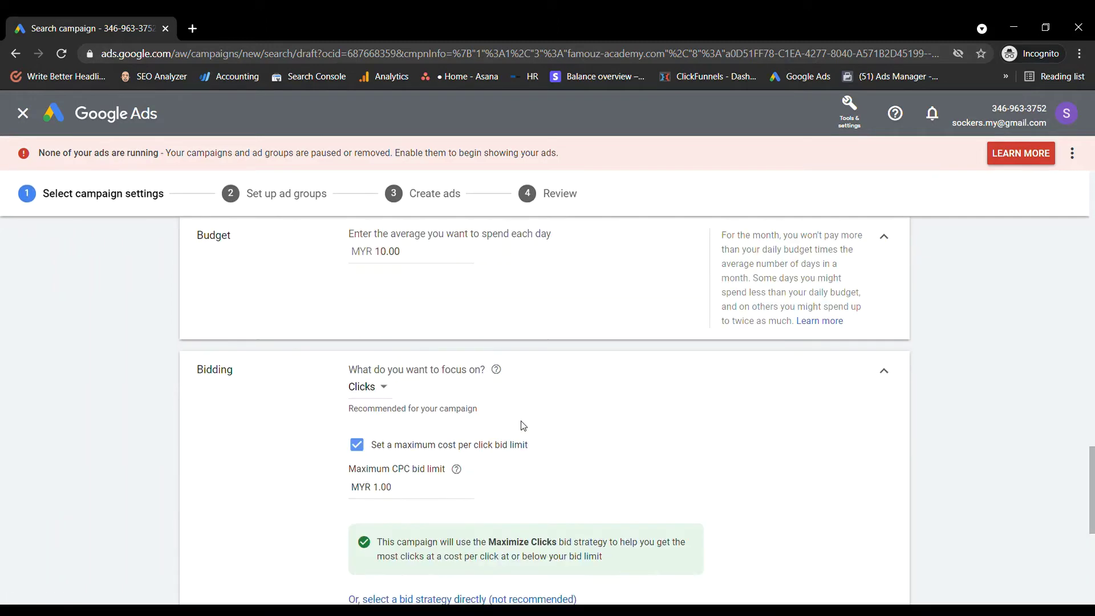
pyautogui.scroll(-5, 522, 425)
pyautogui.scroll(10, 651, 376)
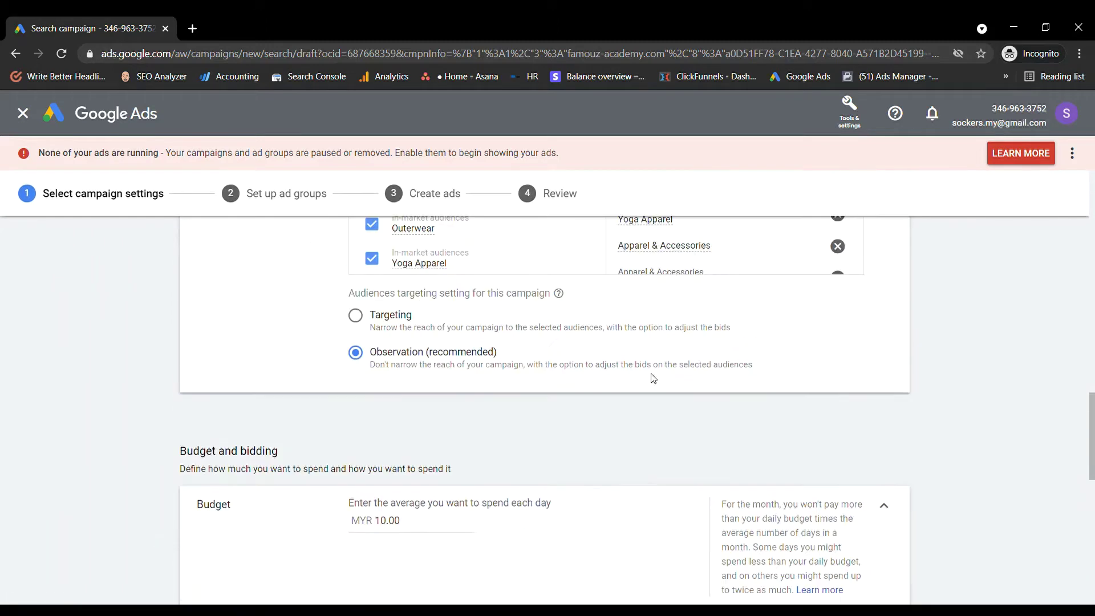
pyautogui.scroll(-10, 654, 378)
pyautogui.scroll(-2, 654, 378)
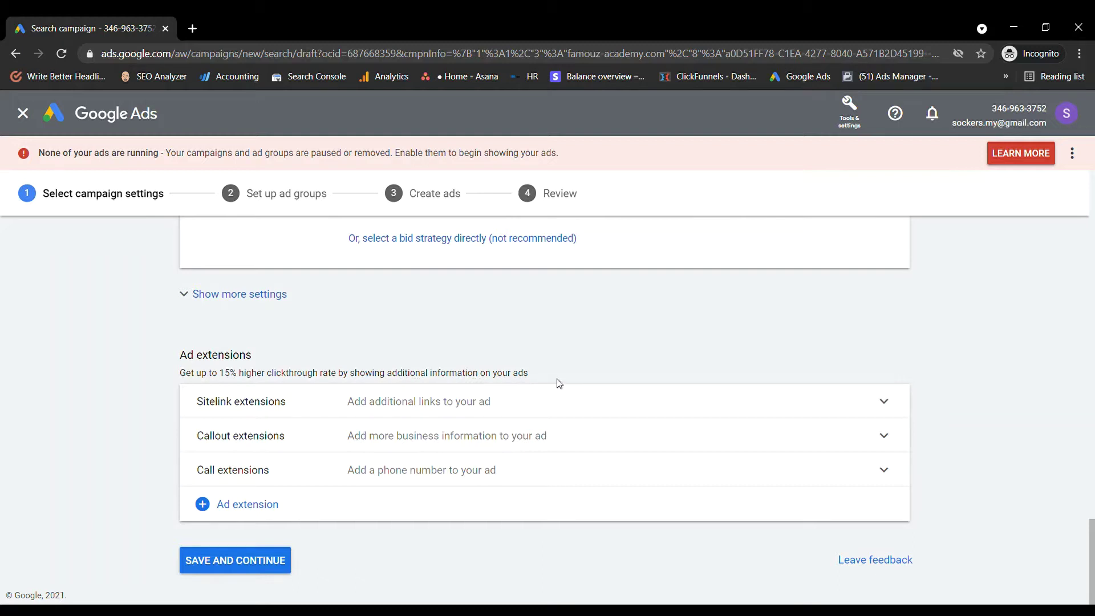
# - Expand the sitelink extensions section and select the existing "Copywriting That Sells" sitelink for the campaign
pyautogui.click(654, 414)
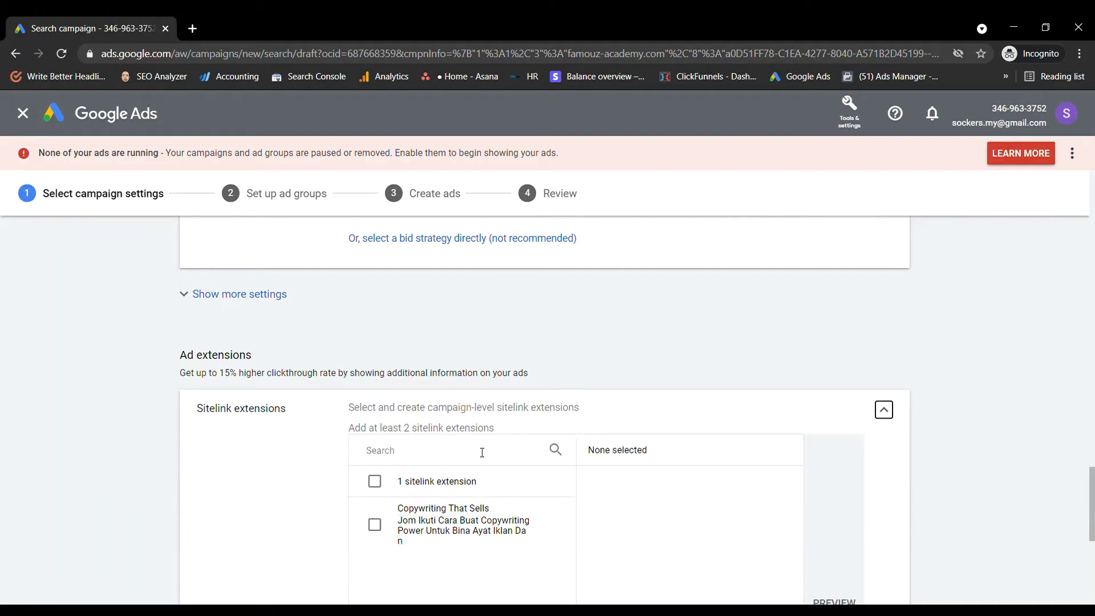
pyautogui.scroll(-2, 486, 471)
pyautogui.scroll(2, 485, 471)
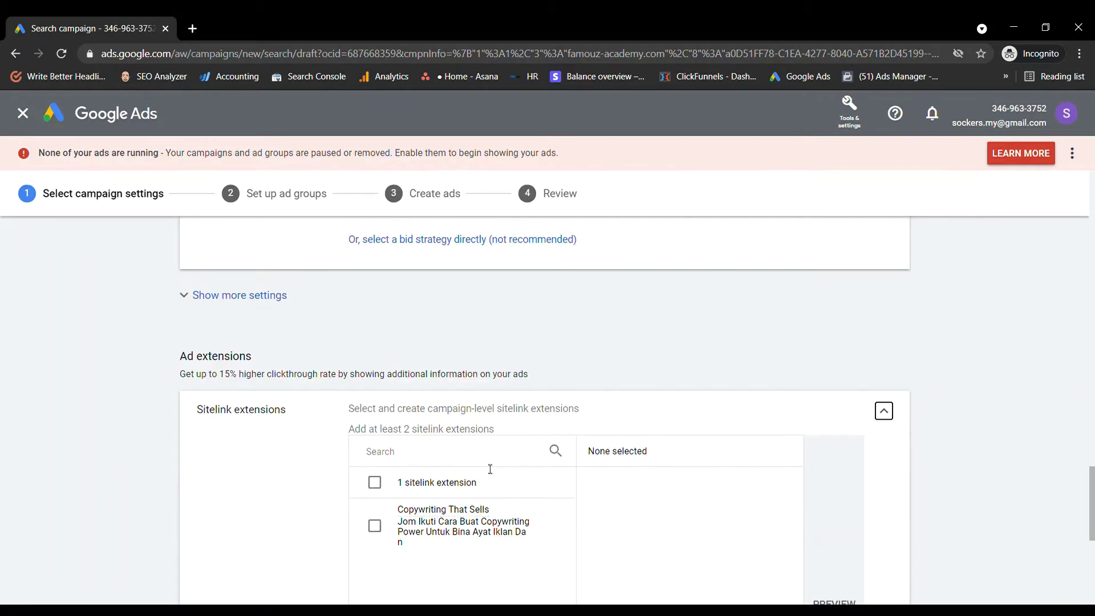
pyautogui.scroll(-2, 685, 393)
pyautogui.scroll(-2, 436, 401)
pyautogui.scroll(2, 403, 465)
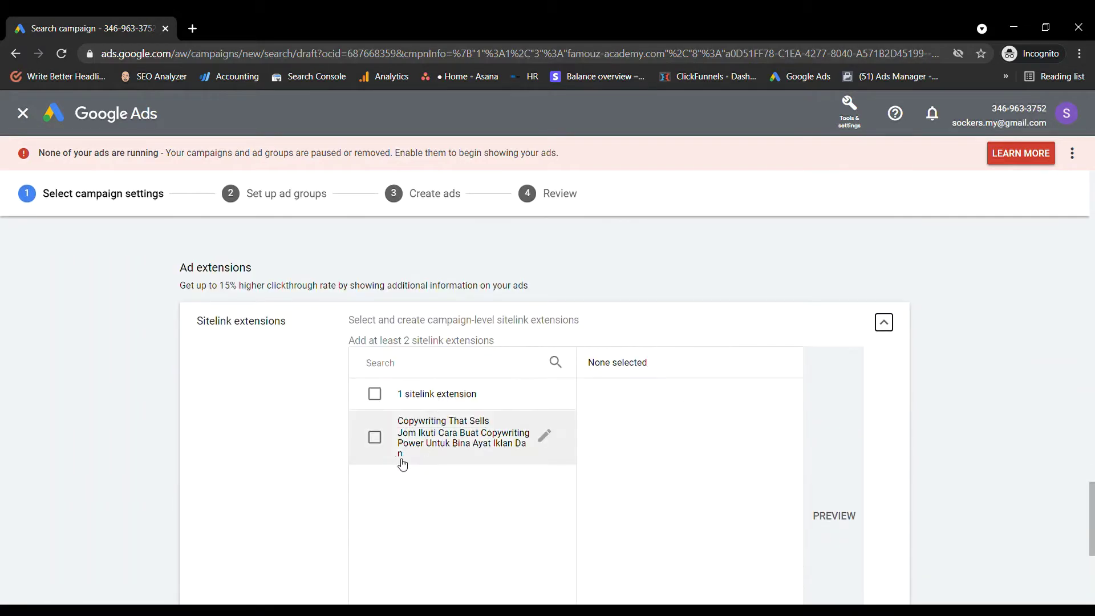
pyautogui.click(375, 437)
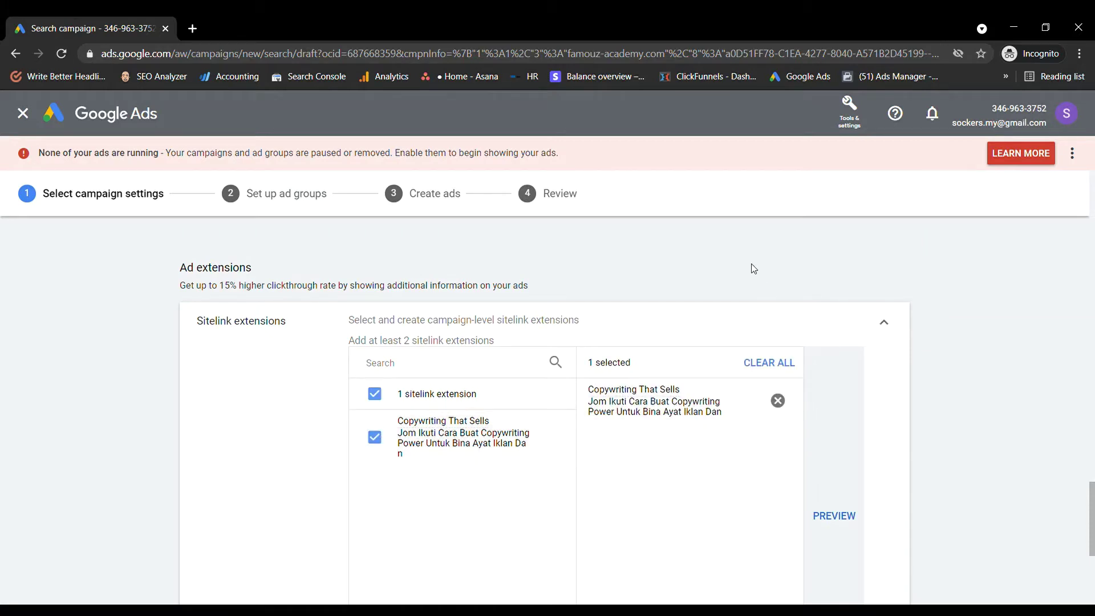
# - Start a new sitelink extension and set the Sitelink 1 text to "Belajar Marketing Mudah"
pyautogui.scroll(-3, 726, 433)
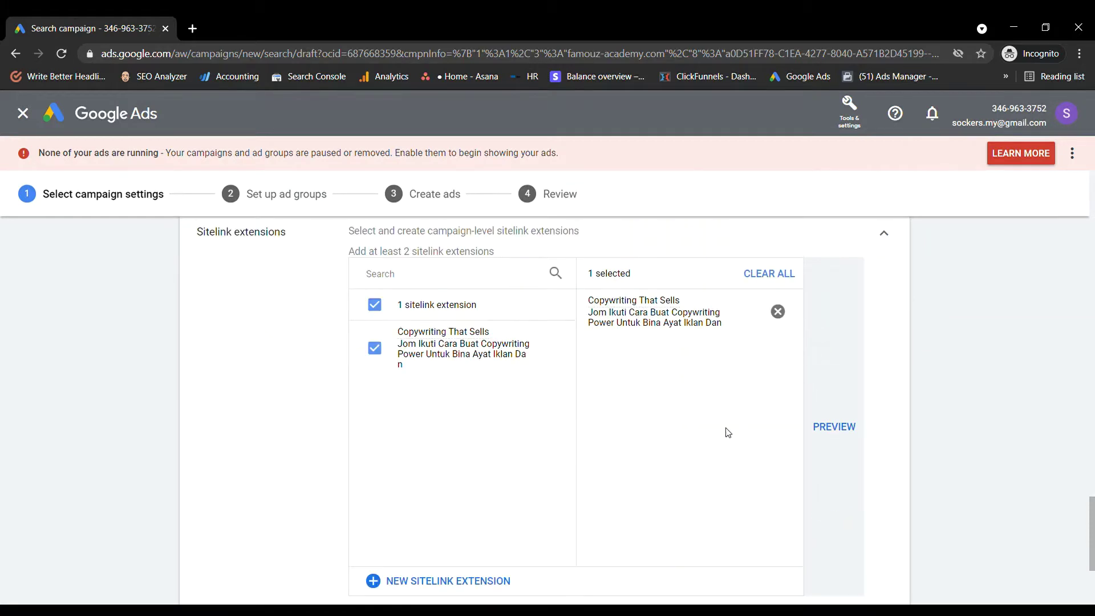
pyautogui.click(469, 499)
pyautogui.scroll(3, 631, 450)
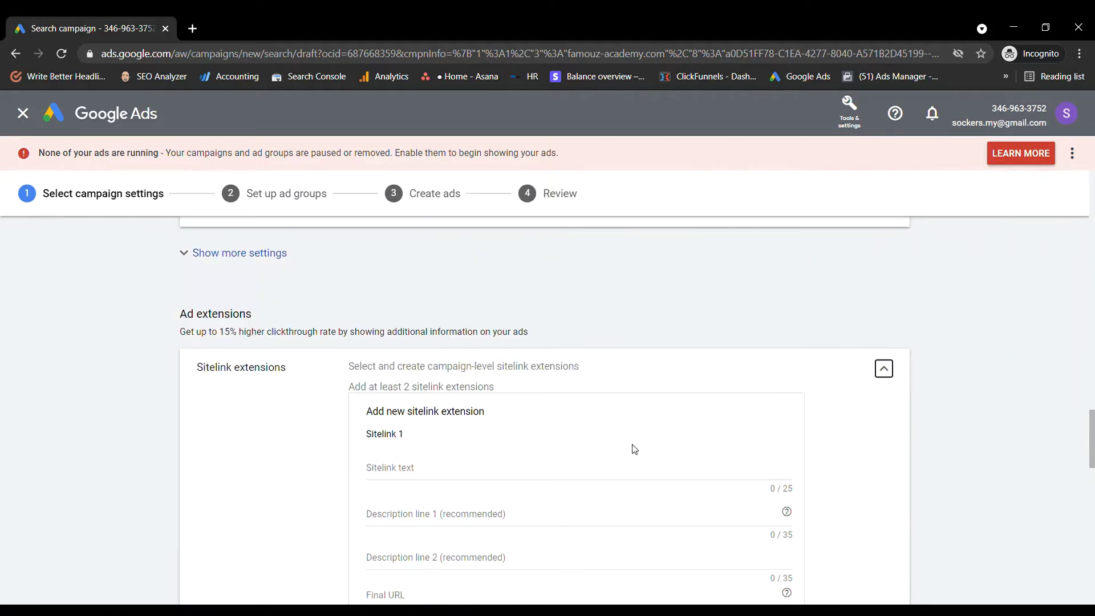
pyautogui.scroll(-2, 456, 445)
pyautogui.scroll(-2, 482, 450)
pyautogui.click(478, 291)
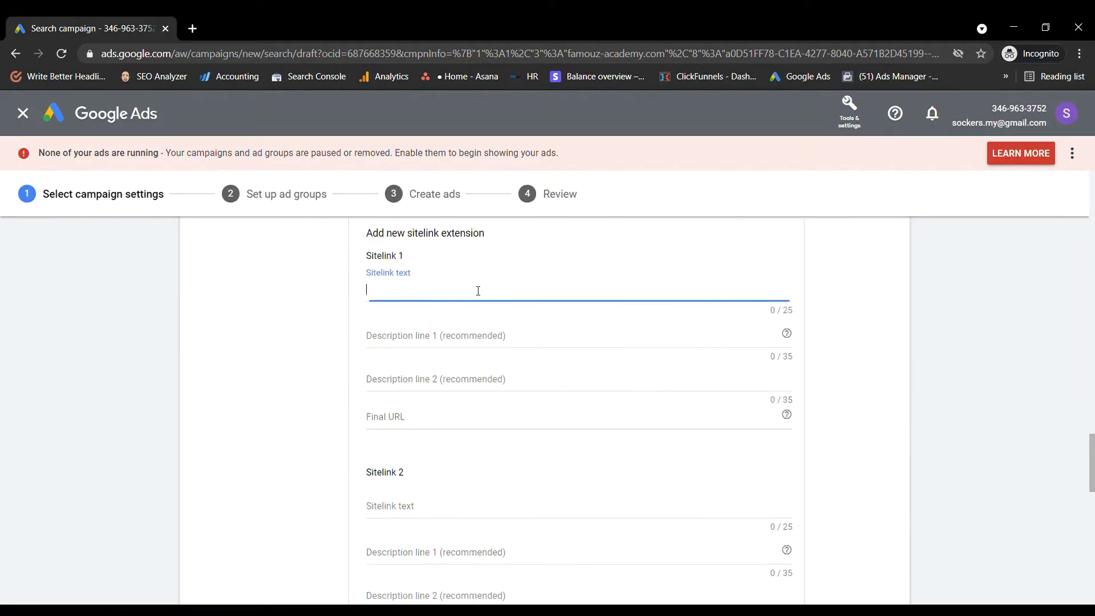
pyautogui.write('Belajar ')
pyautogui.write('Marketing')
pyautogui.write(' Dig')
pyautogui.press('BackSpace')
pyautogui.press('BackSpace')
pyautogui.press('BackSpace')
pyautogui.press('BackSpace')
pyautogui.write('Mudah')
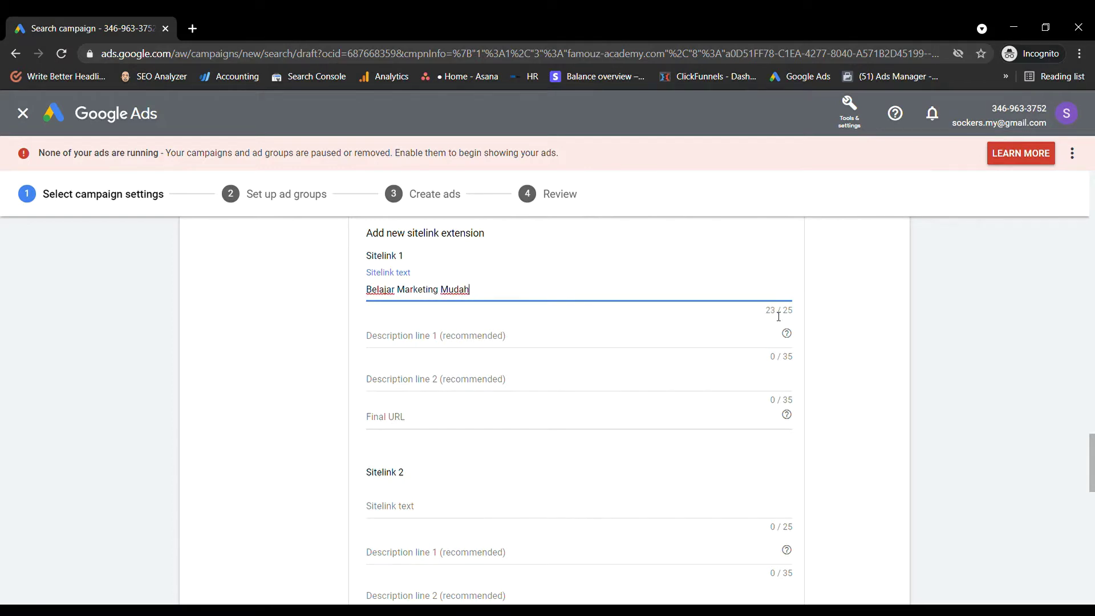
# - Set Sitelink 1's description line 1 to "Tidak Perlu Pening Kepala"
pyautogui.click(488, 340)
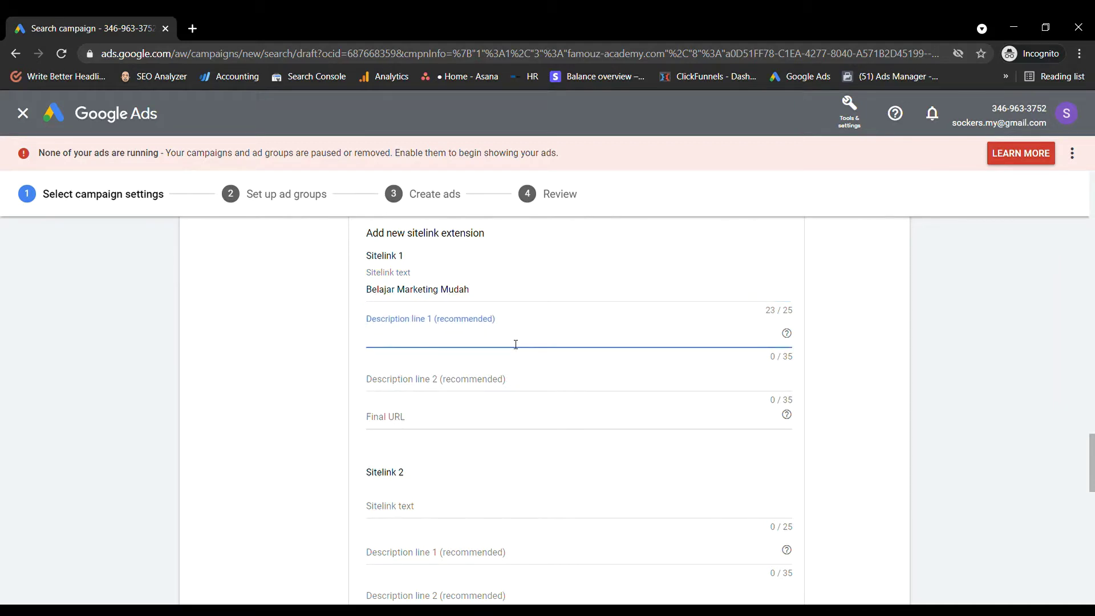
pyautogui.write('Tidak perlu S')
pyautogui.press('BackSpace')
pyautogui.write('Pening Kepala')
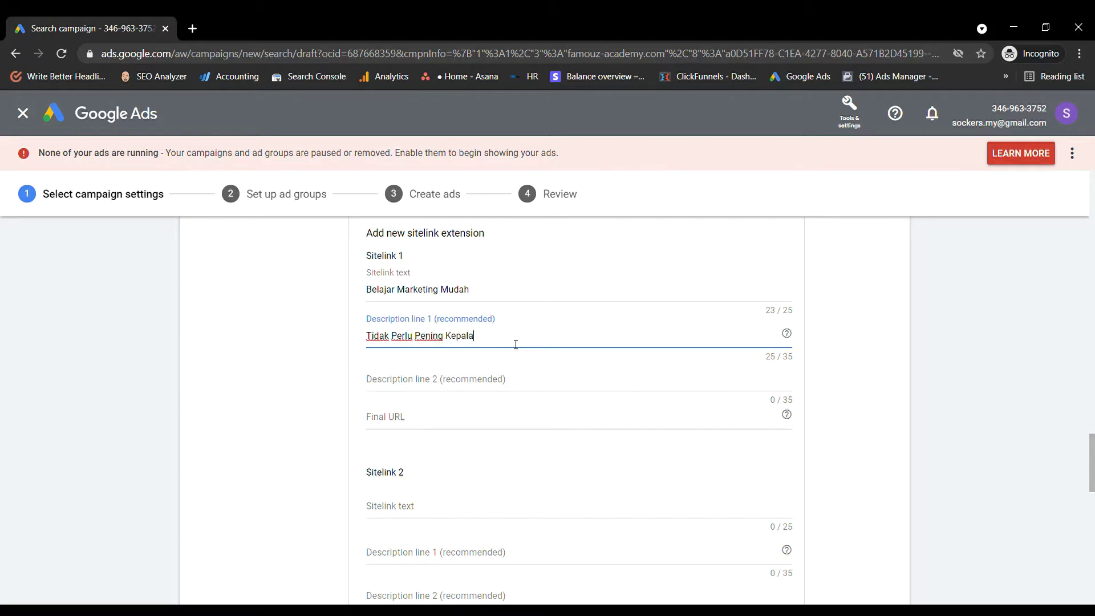
# - Set Sitelink 1's description line 2 to "Kami Akan Mudahkan Marketing Anda!"
pyautogui.click(519, 384)
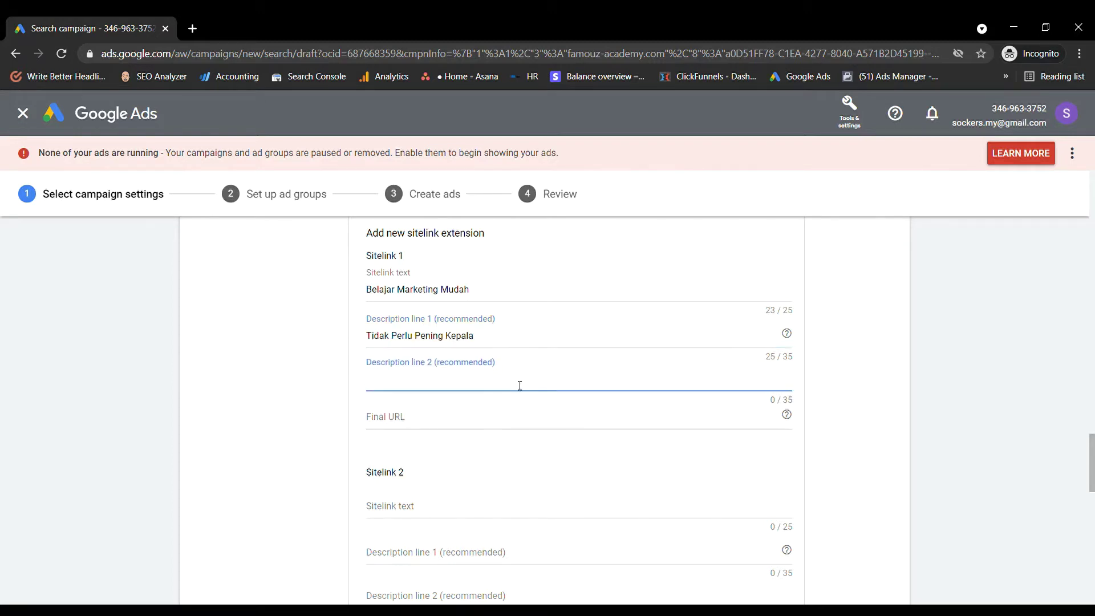
pyautogui.write('Kami Akan Mudahkan Marketing Nda')
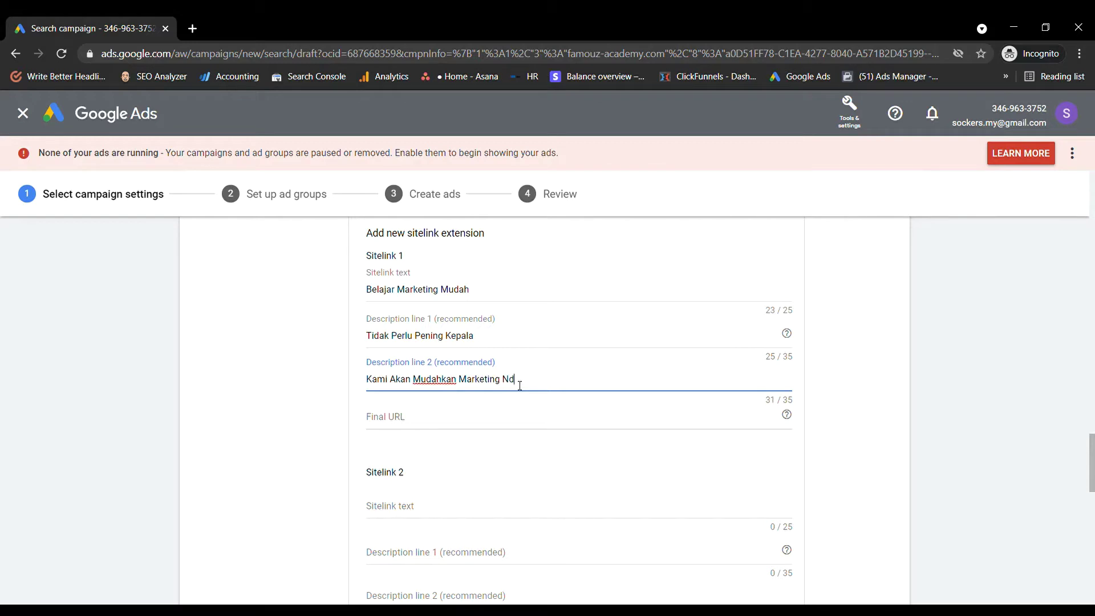
pyautogui.press('BackSpace')
pyautogui.press('BackSpace')
pyautogui.press('BackSpace')
pyautogui.press('BackSpace')
pyautogui.write('Anda!')
pyautogui.click(536, 421)
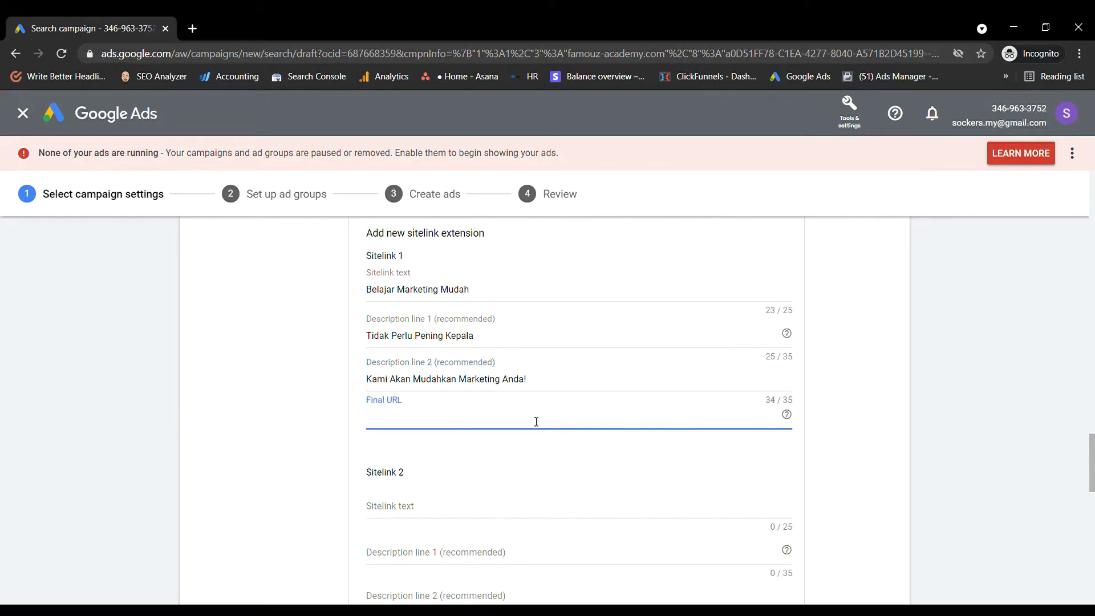
pyautogui.write('famouz-academy.com')
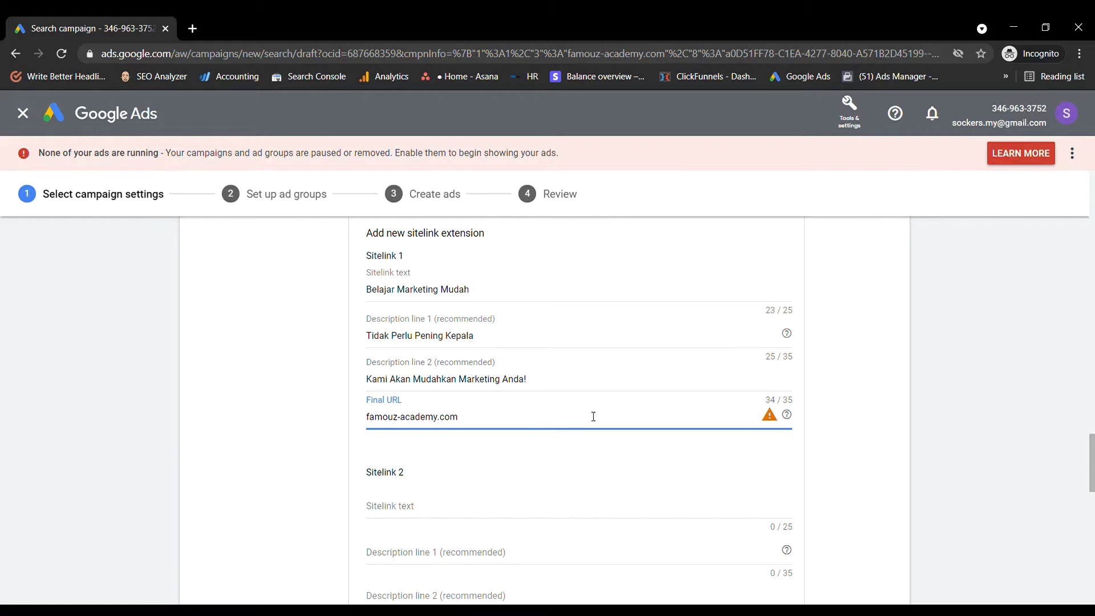
pyautogui.click(915, 416)
pyautogui.moveTo(776, 422)
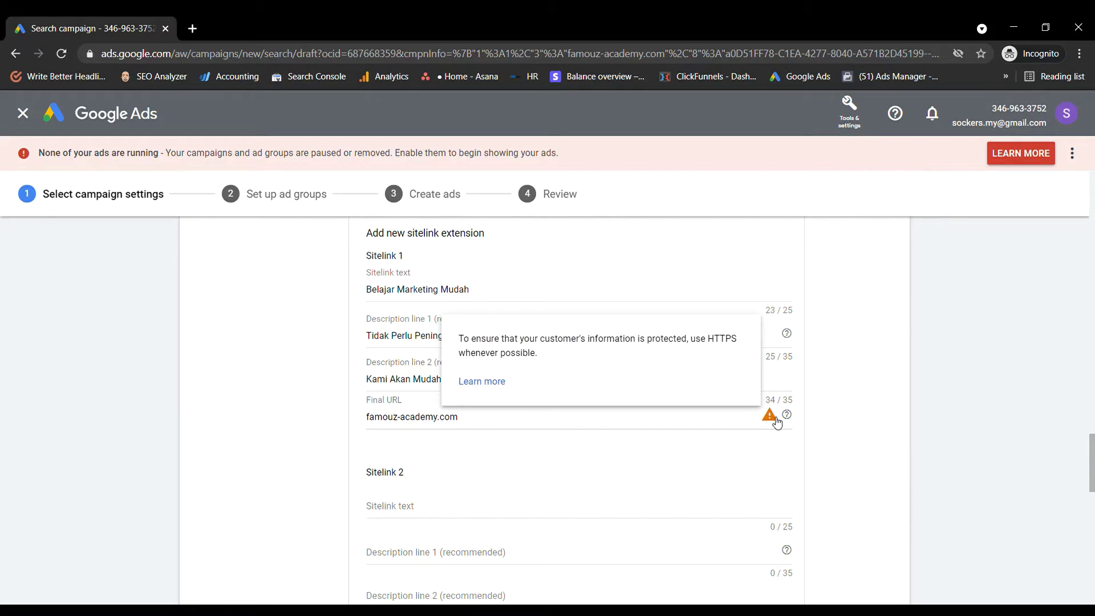
pyautogui.click(370, 419)
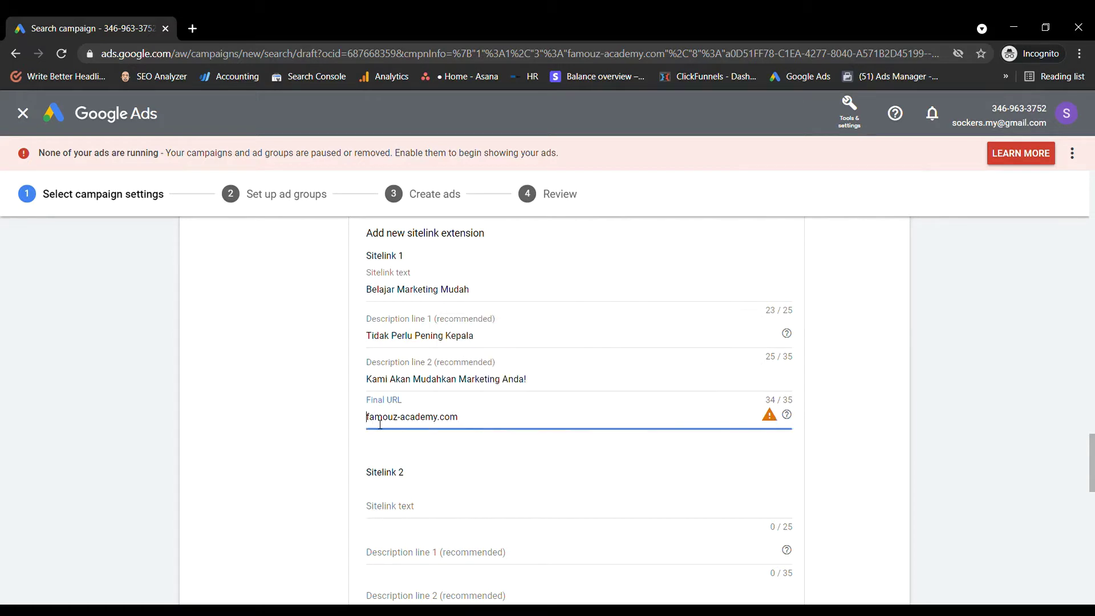
pyautogui.write('https://')
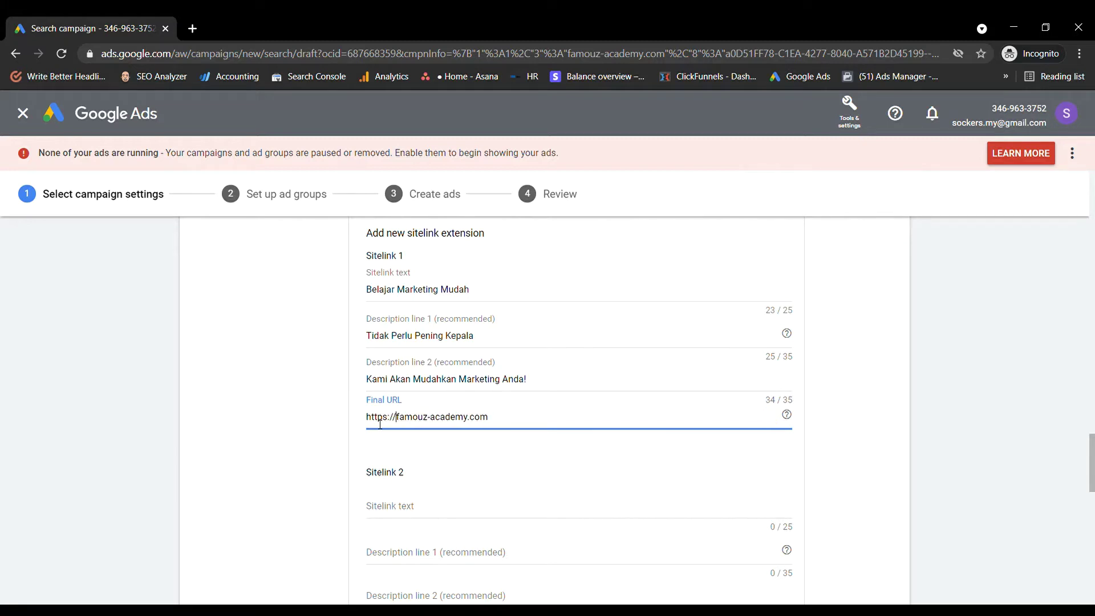
pyautogui.click(876, 386)
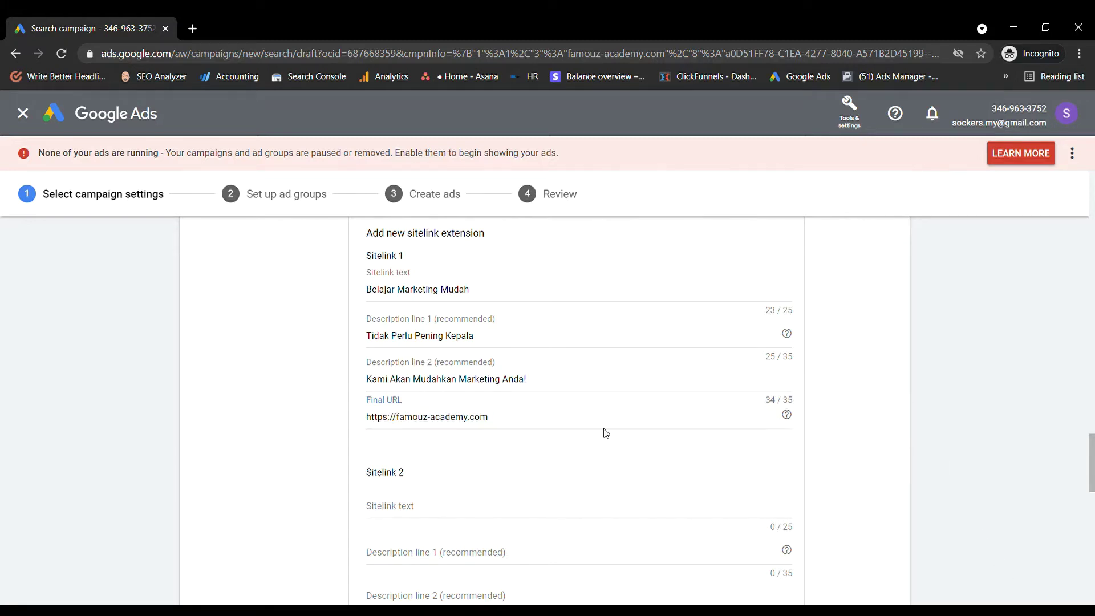
pyautogui.scroll(-3, 606, 434)
pyautogui.scroll(3, 521, 412)
pyautogui.click(197, 28)
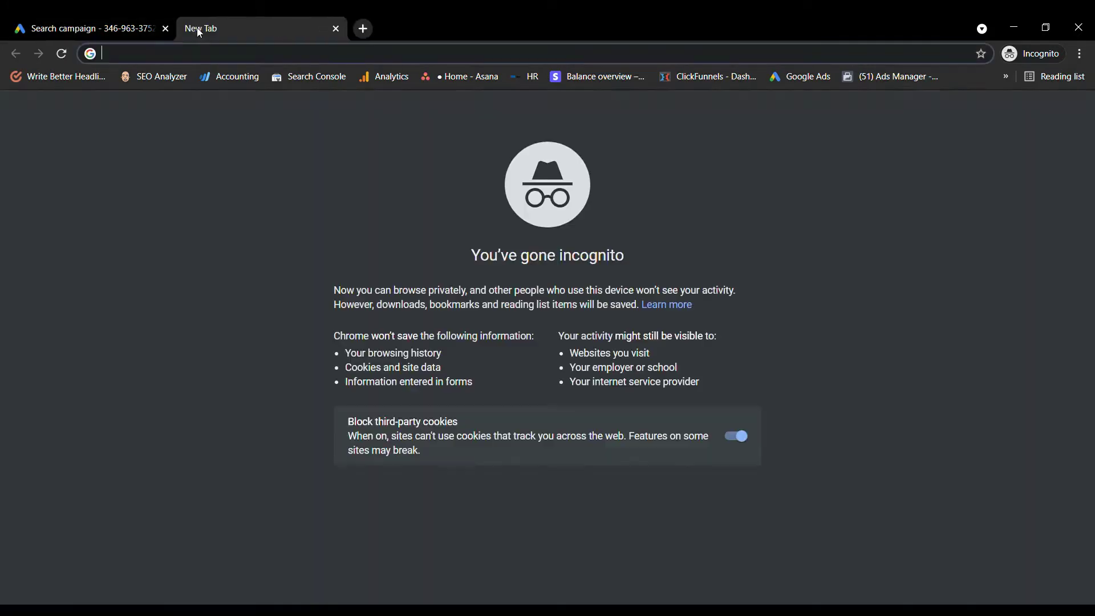
pyautogui.write('famouz-aca')
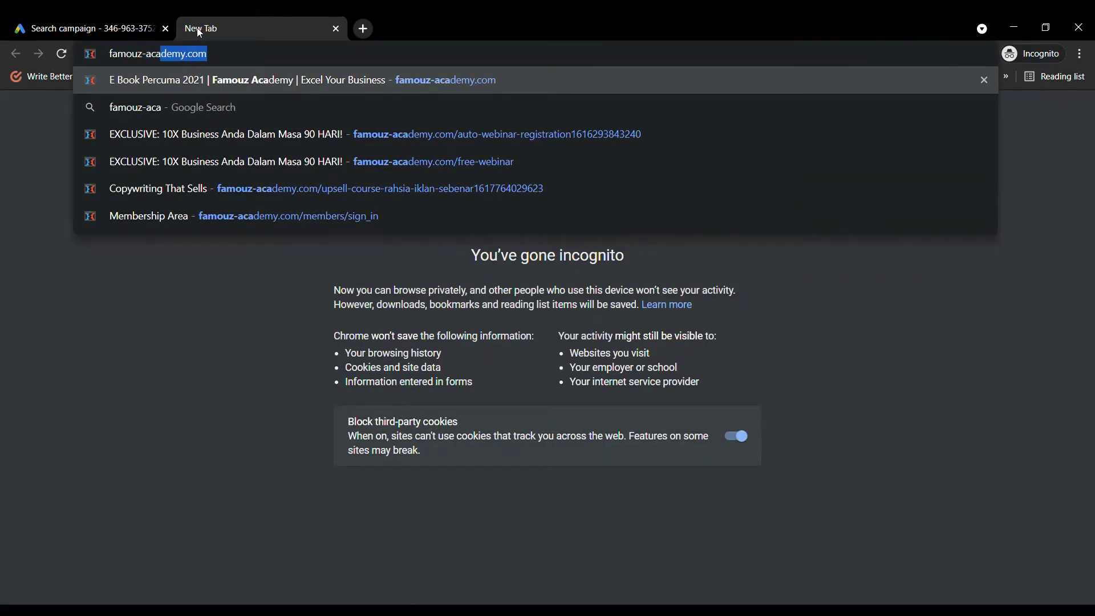
pyautogui.hotkey('ctrl', 'a')
pyautogui.hotkey('ctrl', 'c')
pyautogui.click(125, 17)
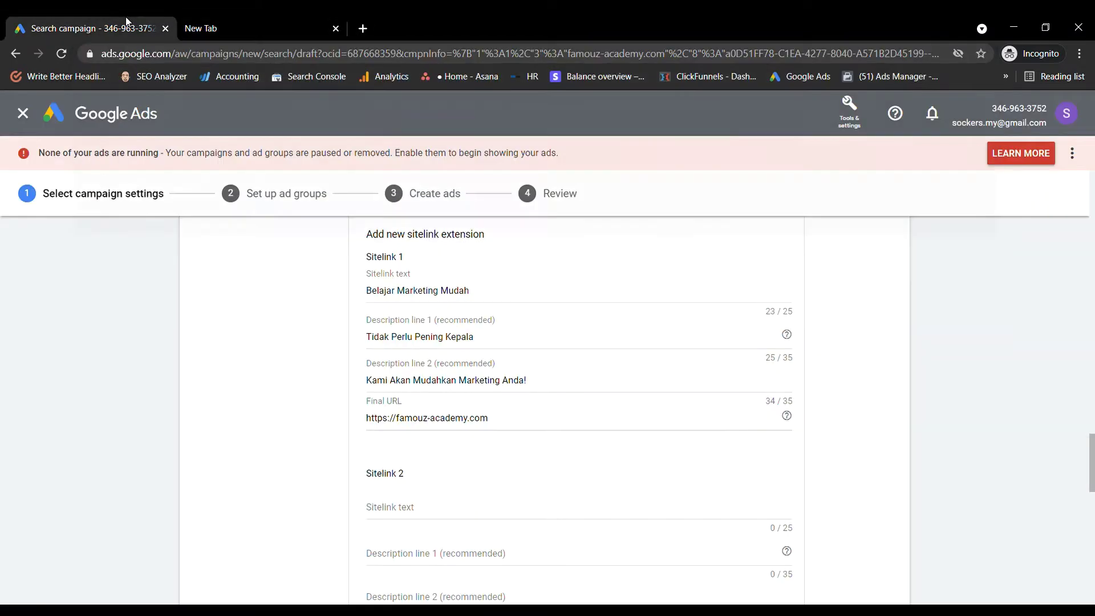
pyautogui.doubleClick(479, 418)
pyautogui.hotkey('ctrl', 'a')
pyautogui.hotkey('ctrl', 'v')
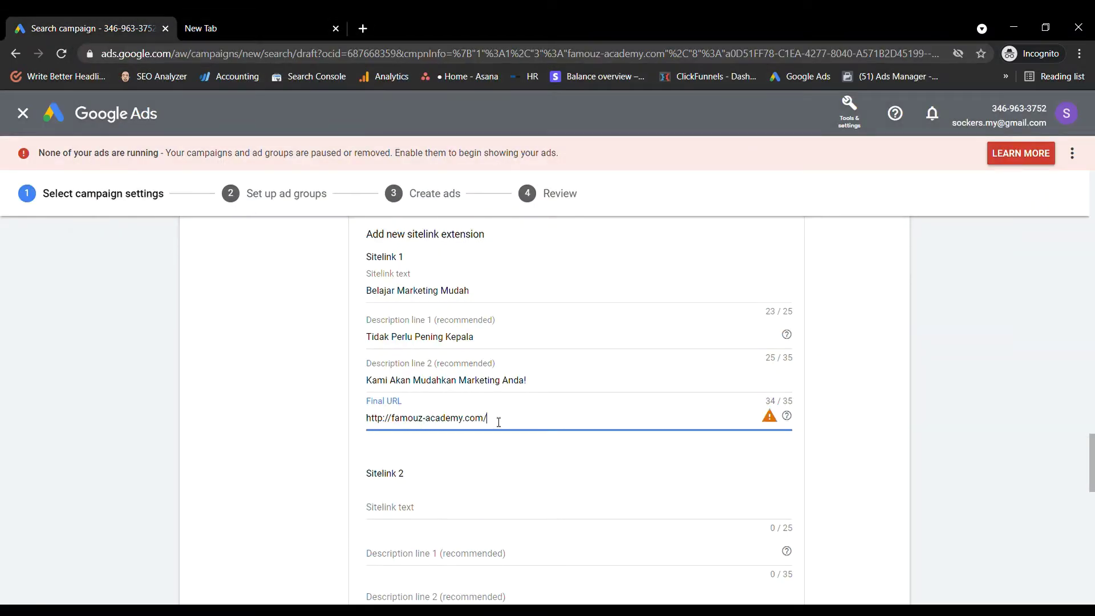
pyautogui.click(911, 482)
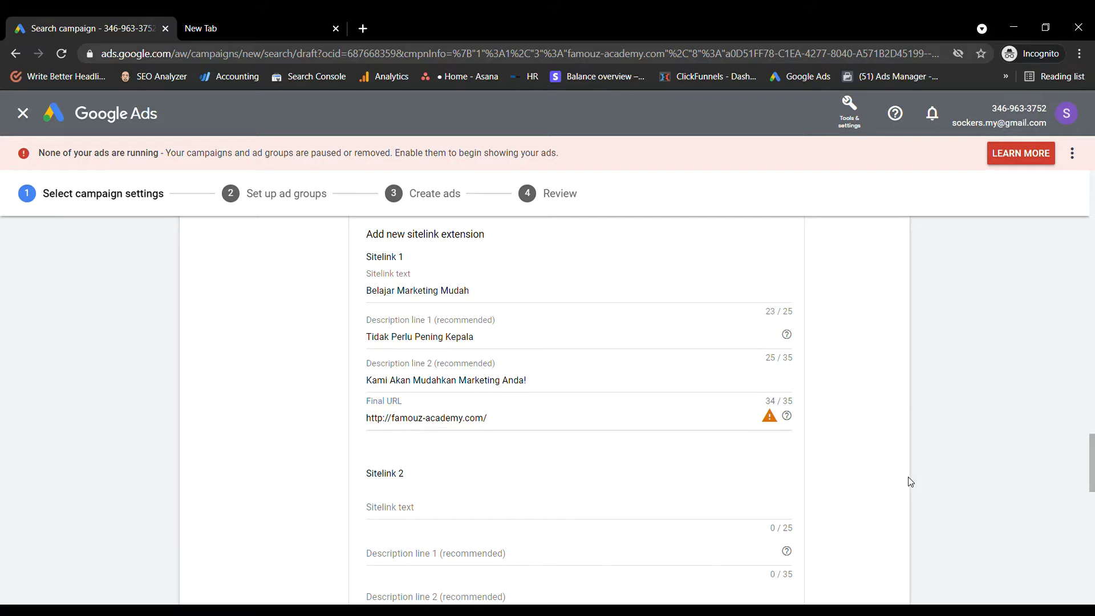
pyautogui.moveTo(770, 418)
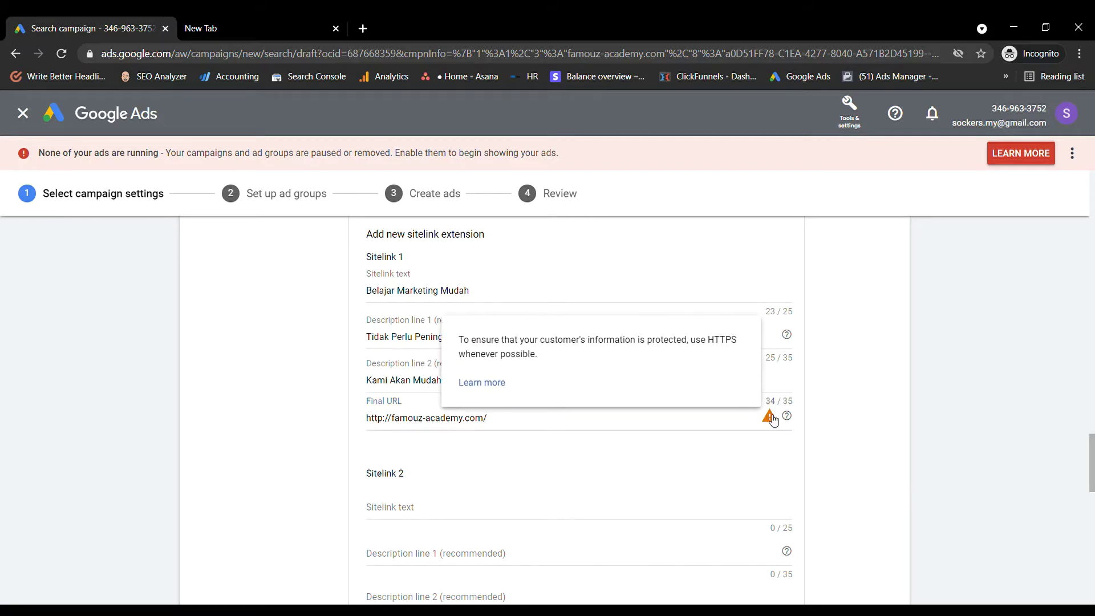
# - Look through the forms for Sitelinks 2 to 4 and the options below them
pyautogui.scroll(-3, 773, 420)
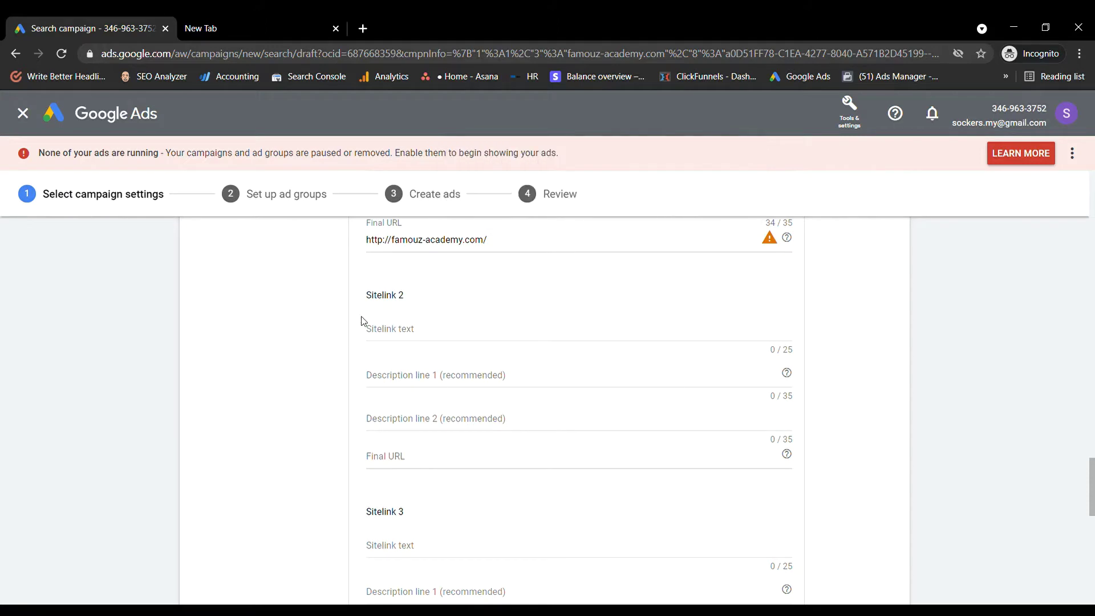
pyautogui.click(390, 334)
pyautogui.scroll(-9, 447, 457)
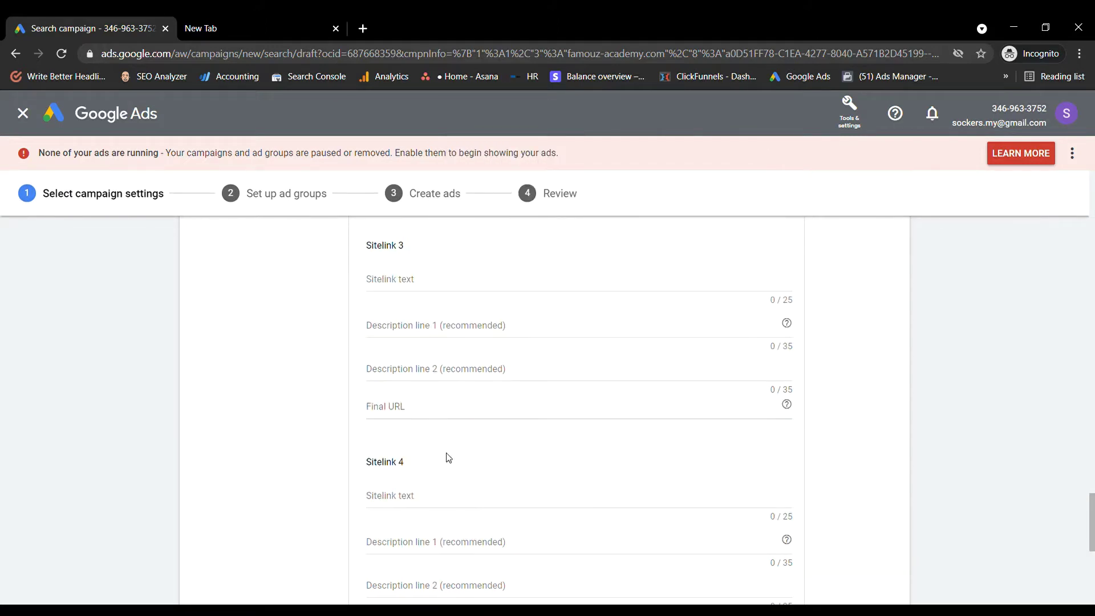
pyautogui.scroll(5, 456, 472)
pyautogui.scroll(3, 456, 472)
pyautogui.scroll(-8, 460, 471)
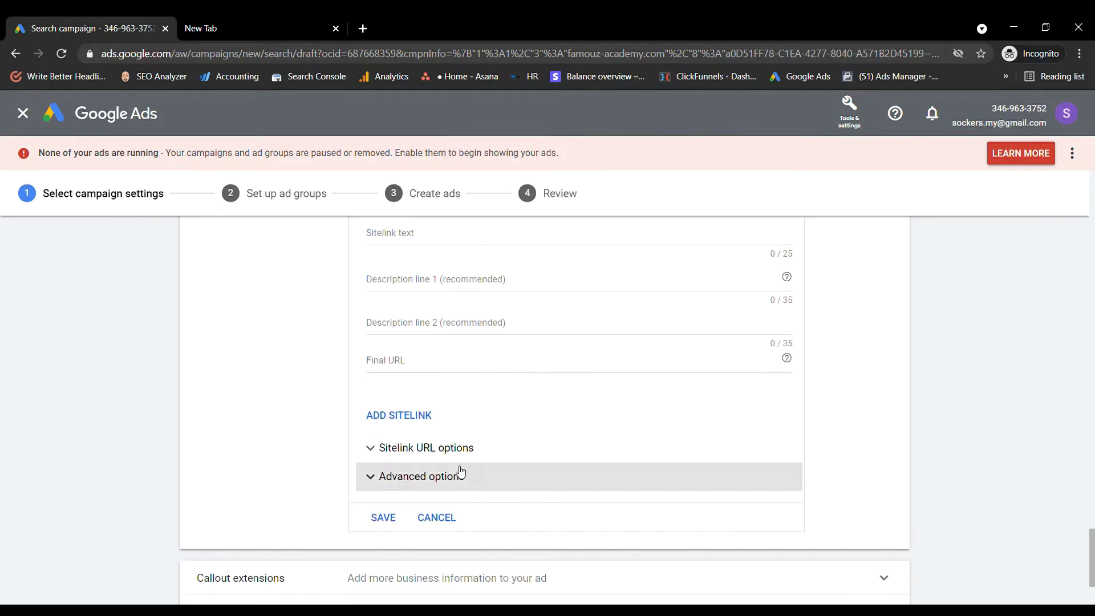
pyautogui.scroll(8, 460, 471)
pyautogui.scroll(10, 439, 461)
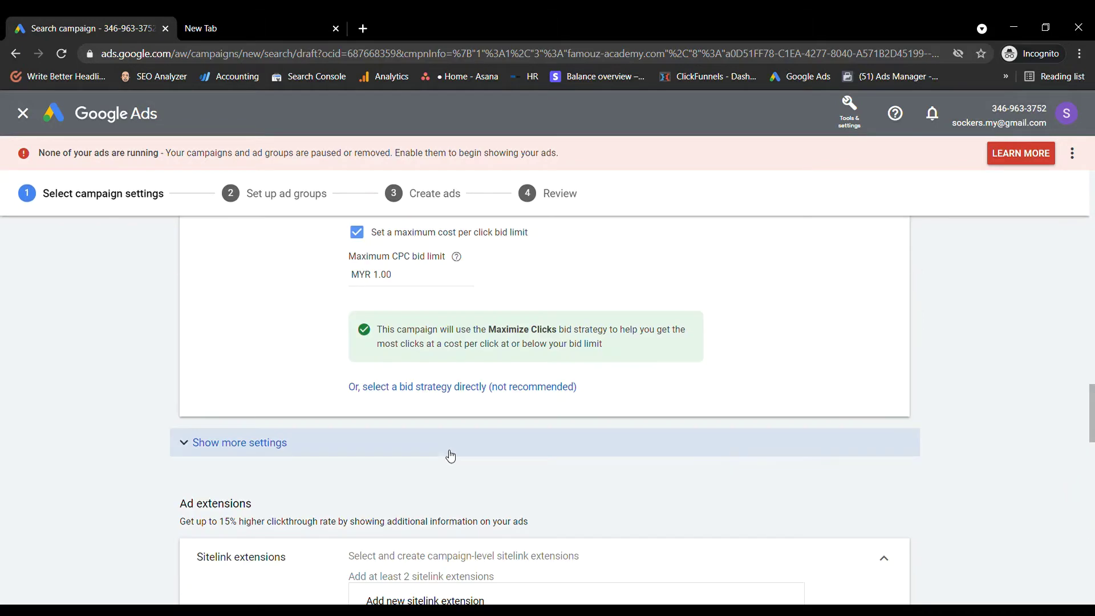
pyautogui.scroll(-14, 448, 452)
pyautogui.scroll(-6, 399, 522)
pyautogui.scroll(17, 448, 507)
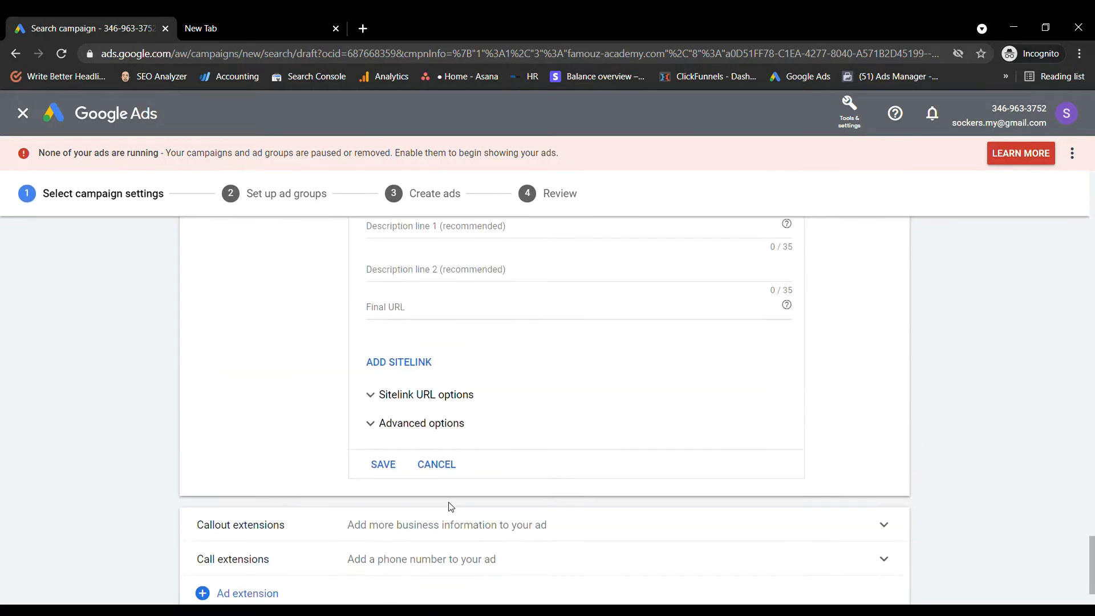
# - Save the new sitelink extensions
pyautogui.scroll(-15, 675, 470)
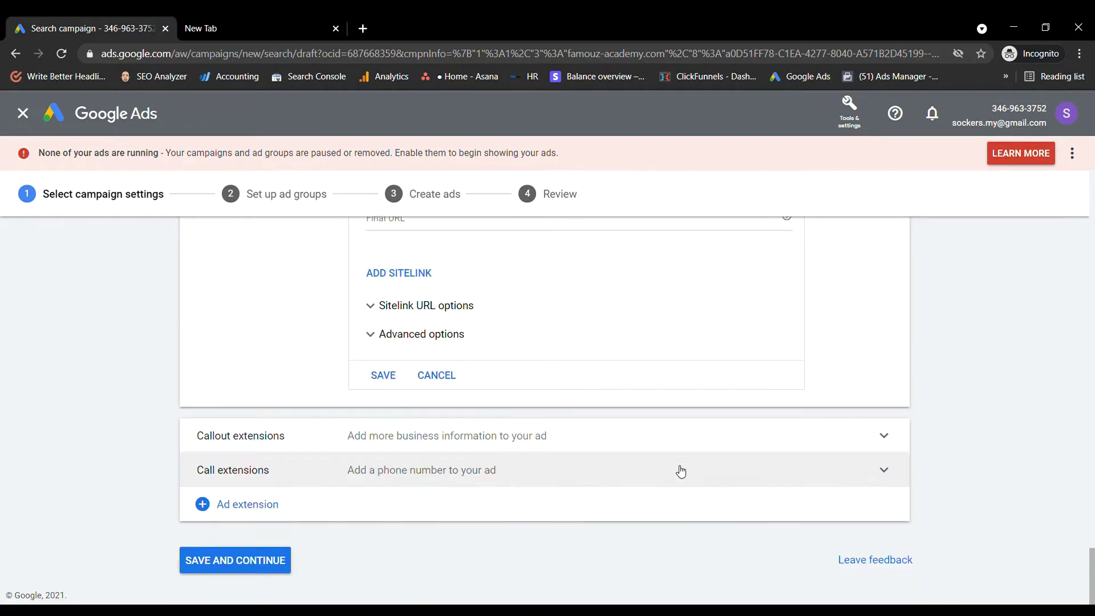
pyautogui.scroll(3, 680, 472)
pyautogui.click(395, 564)
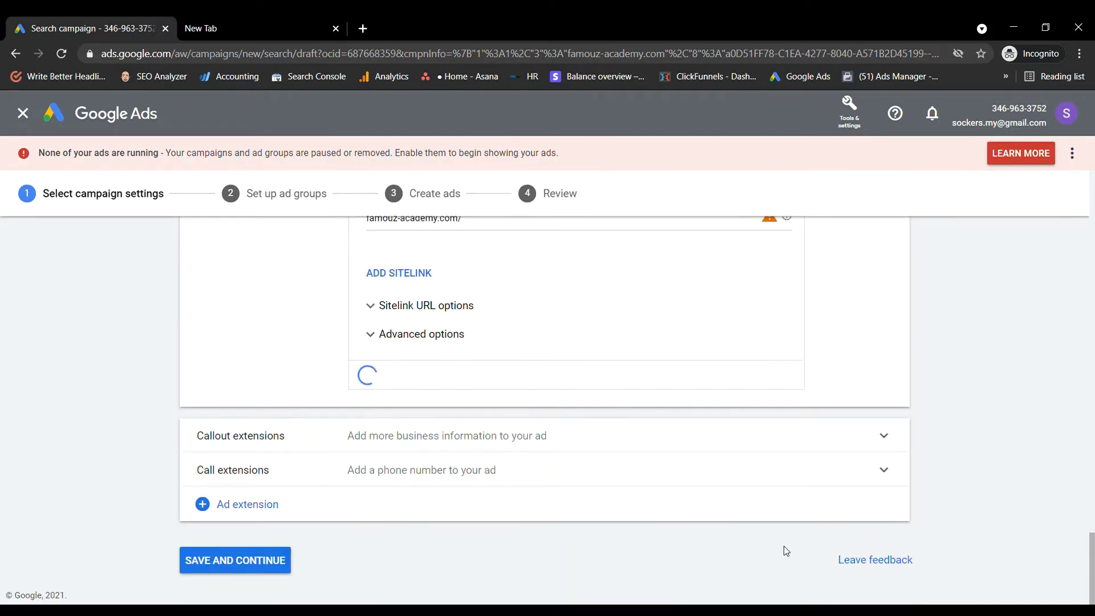
# - Review the two selected sitelink extensions and collapse the sitelink section
pyautogui.scroll(3, 590, 395)
pyautogui.scroll(-3, 520, 467)
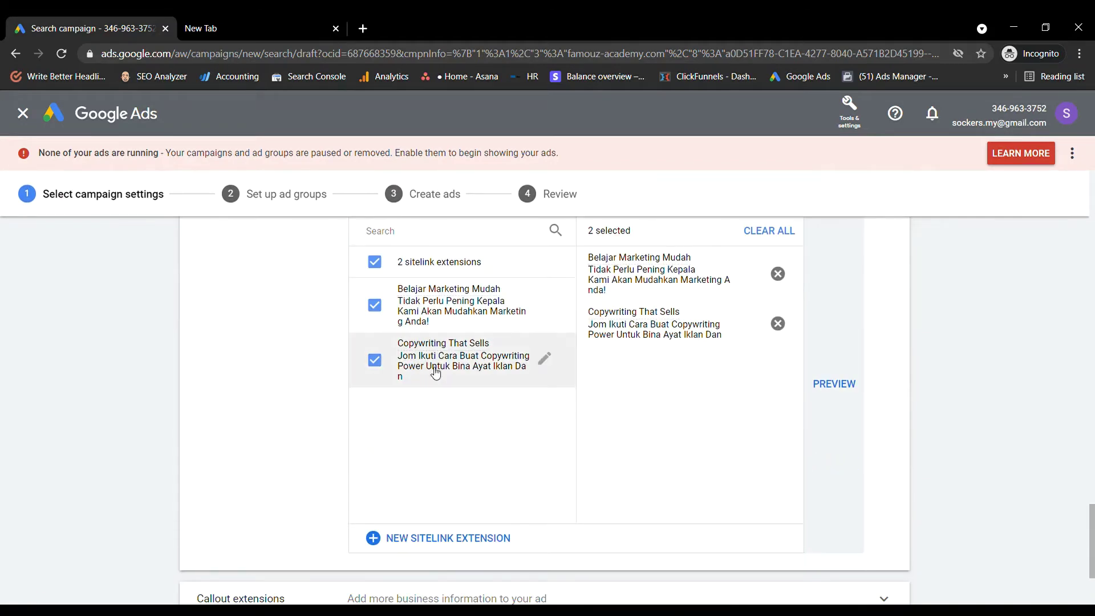
pyautogui.scroll(2, 696, 459)
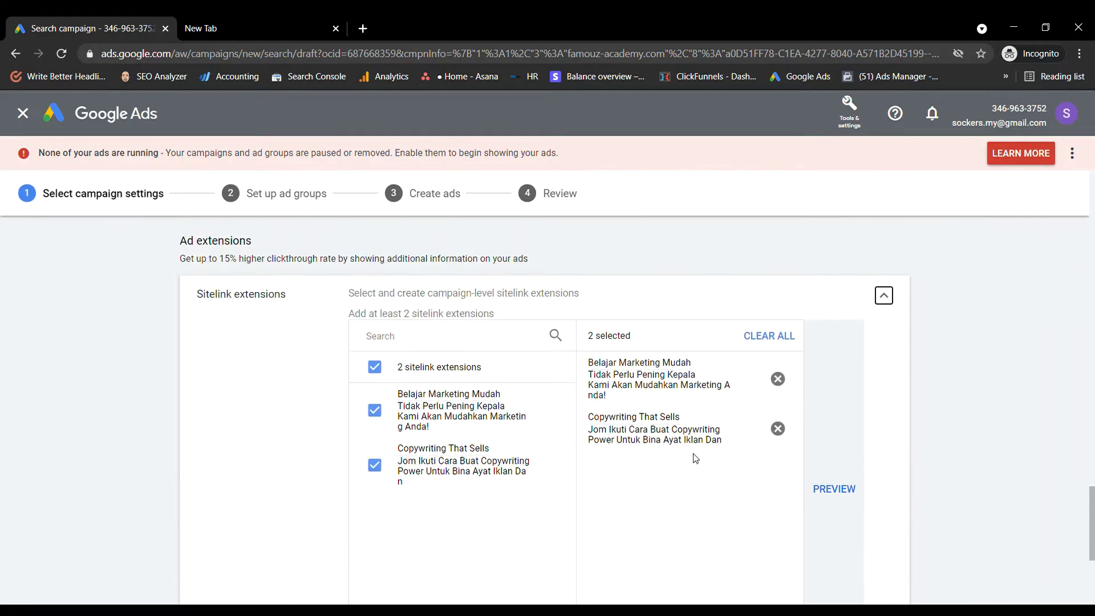
pyautogui.click(884, 295)
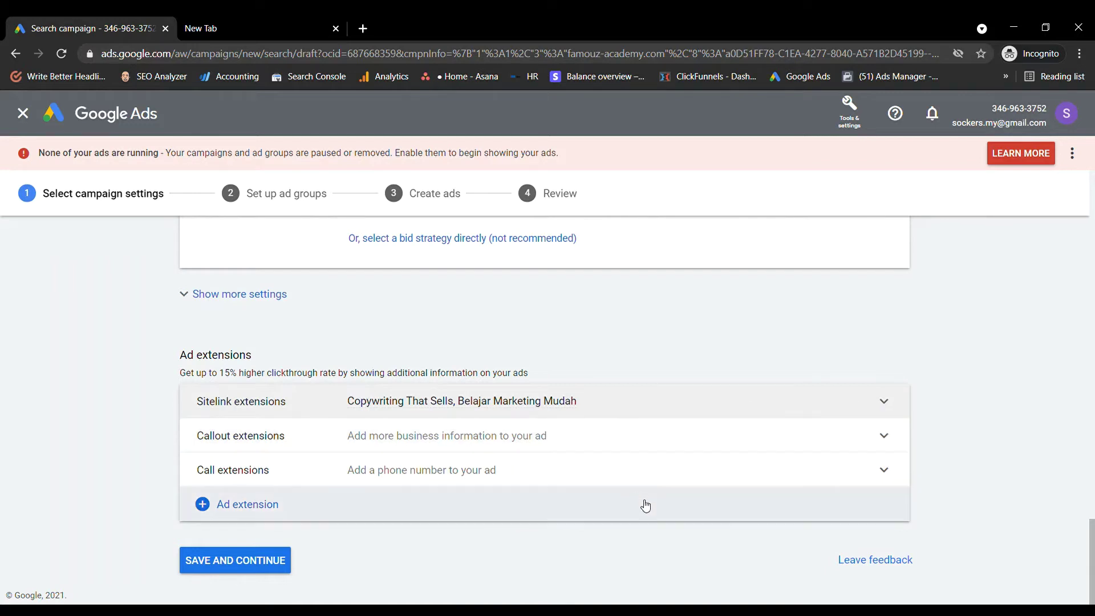
# - Search Google for "sewa kereta murah" in the other browser tab and look through the results for ads with extensions
pyautogui.click(310, 16)
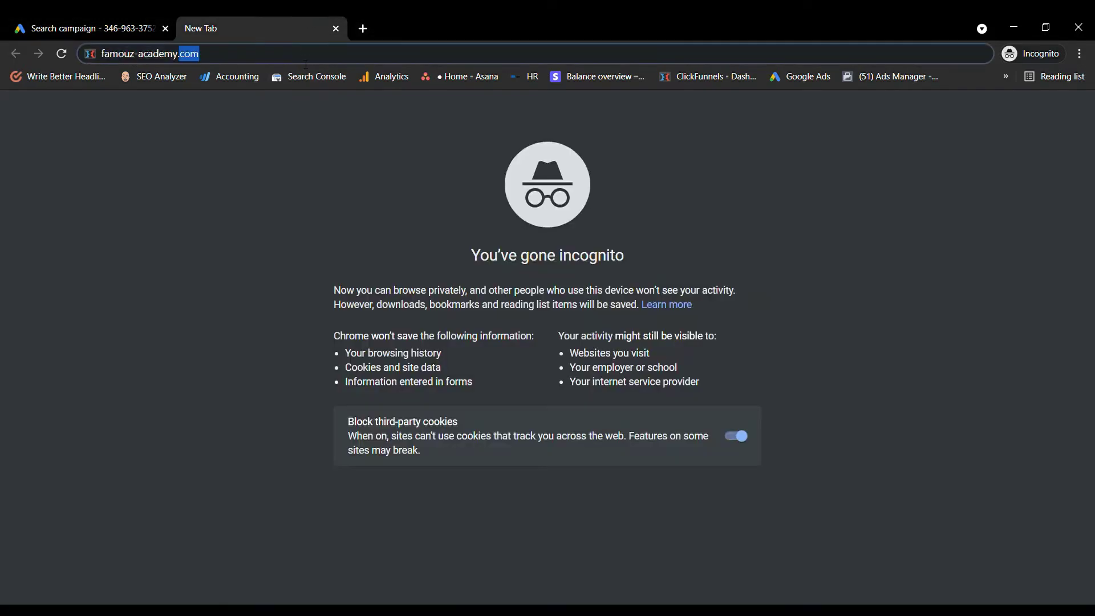
pyautogui.hotkey('ctrl', 'a')
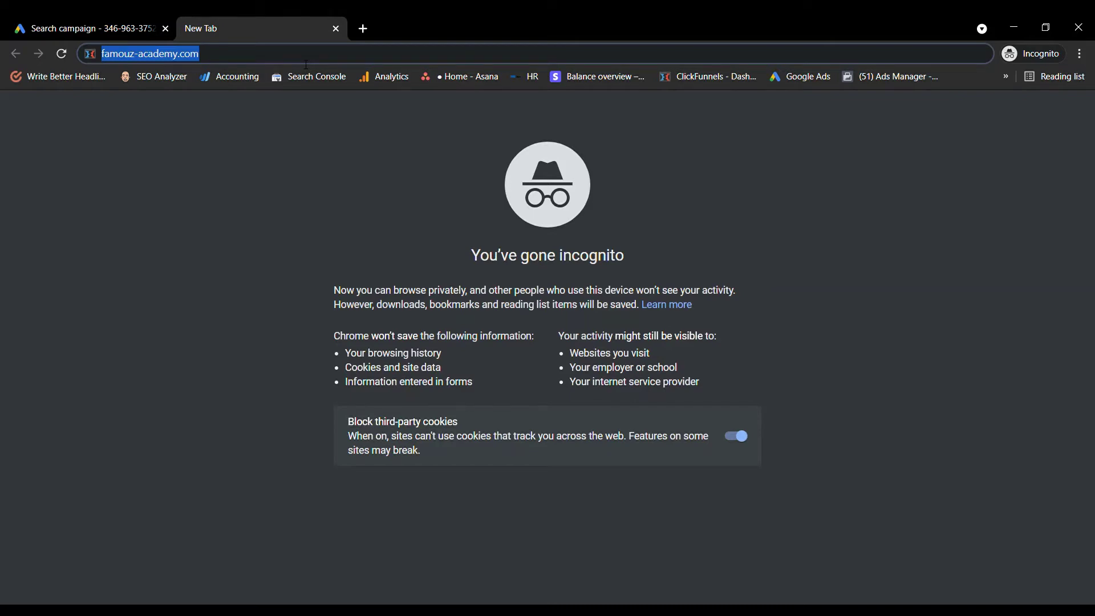
pyautogui.write('ba')
pyautogui.press('BackSpace')
pyautogui.press('BackSpace')
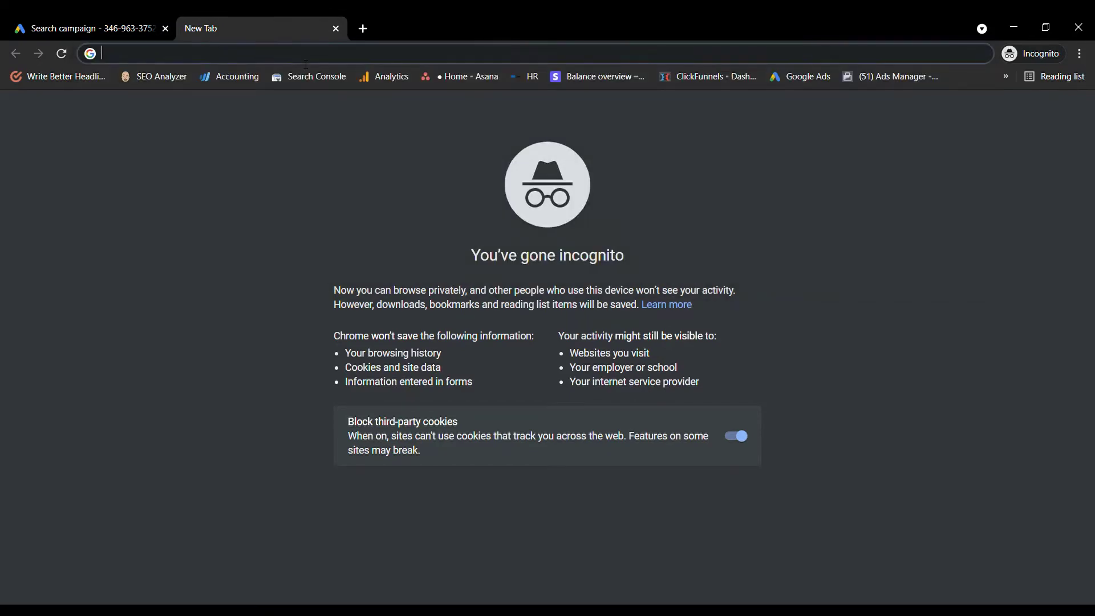
pyautogui.write('sewa kereta murah')
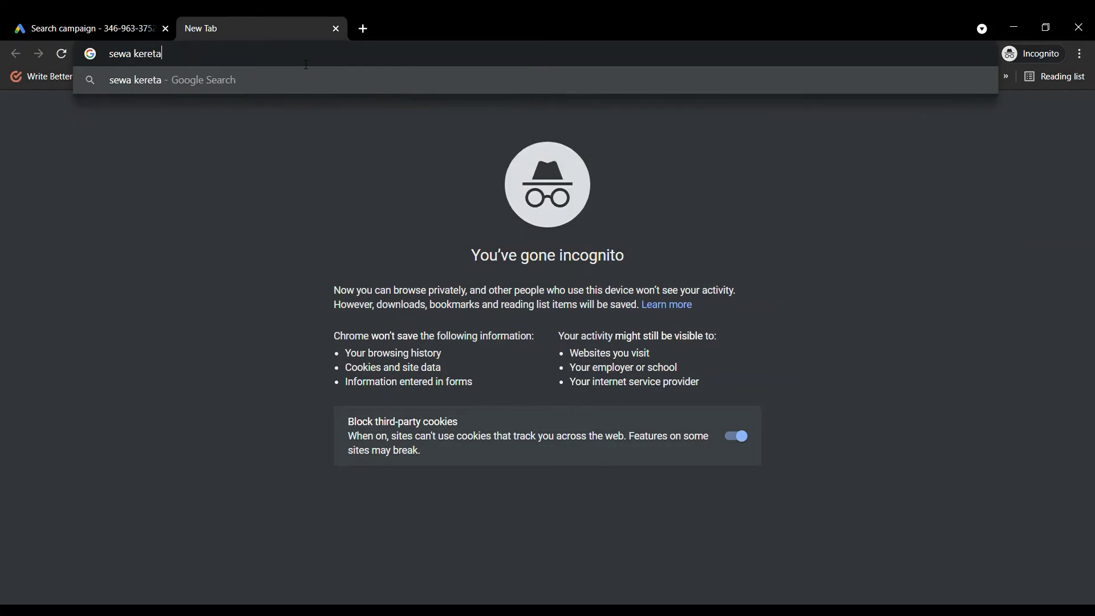
pyautogui.press('Return')
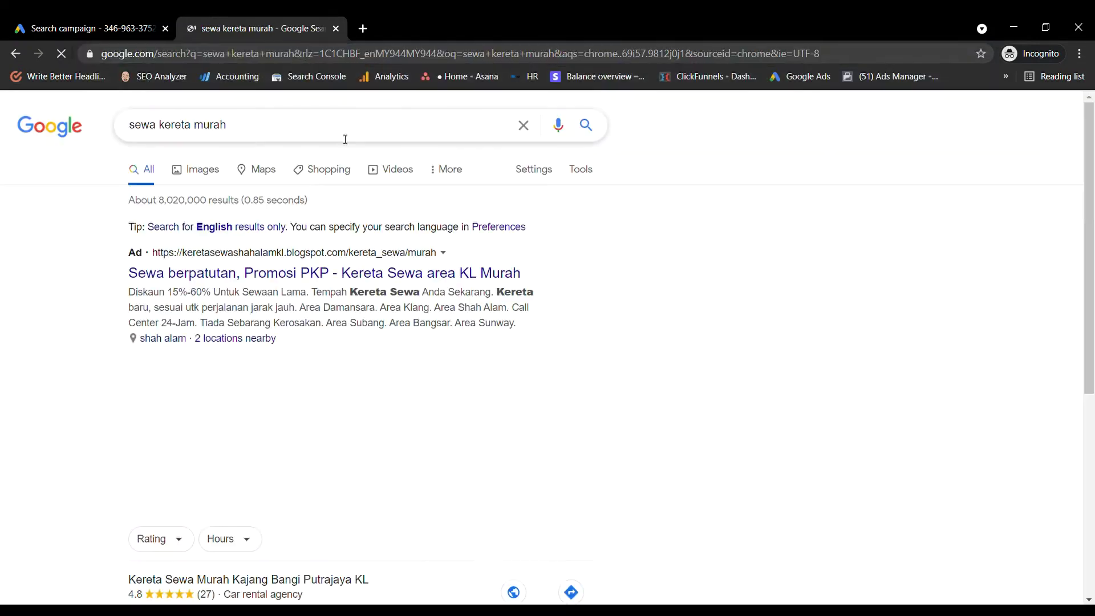
pyautogui.scroll(-10, 611, 310)
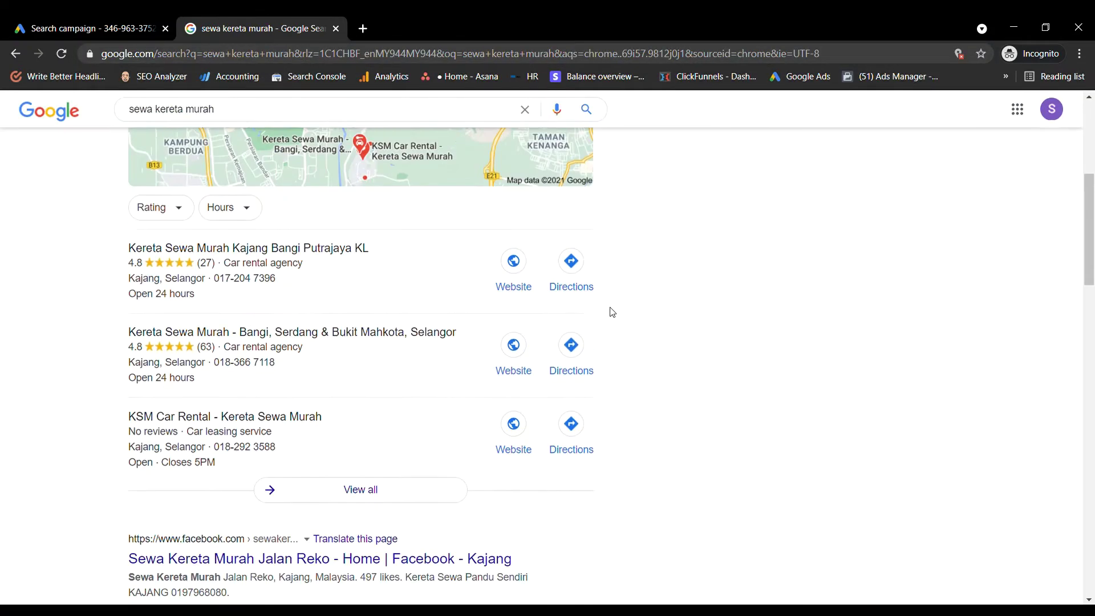
pyautogui.scroll(7, 612, 311)
pyautogui.scroll(4, 612, 312)
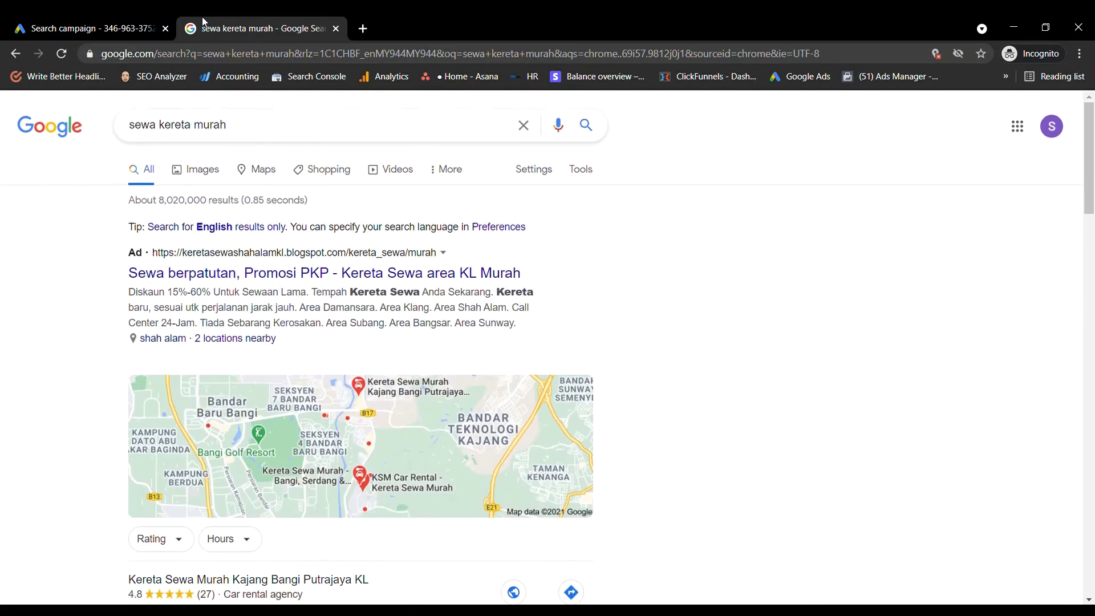
# - Search Google for "beli iphone murah" and look through the results for ad examples
pyautogui.click(255, 138)
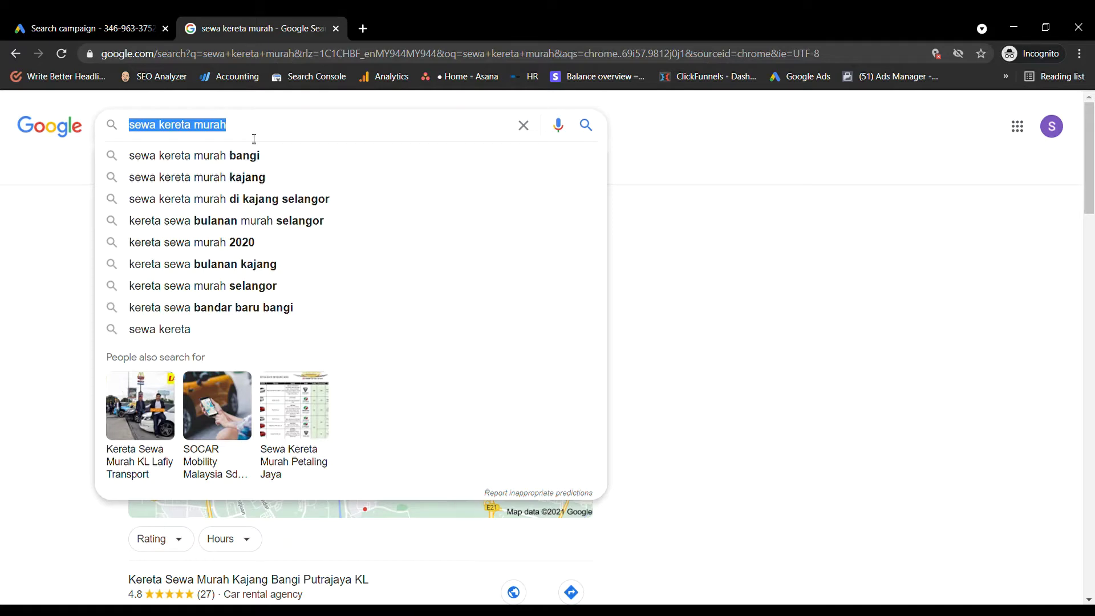
pyautogui.write('ip')
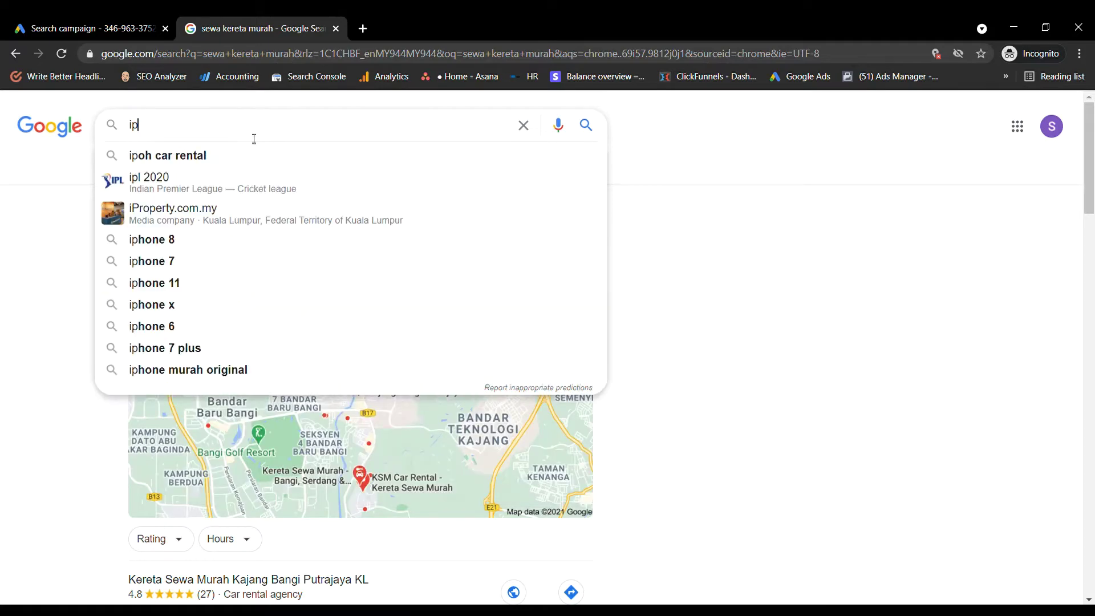
pyautogui.press('BackSpace')
pyautogui.write('beli iphone murah')
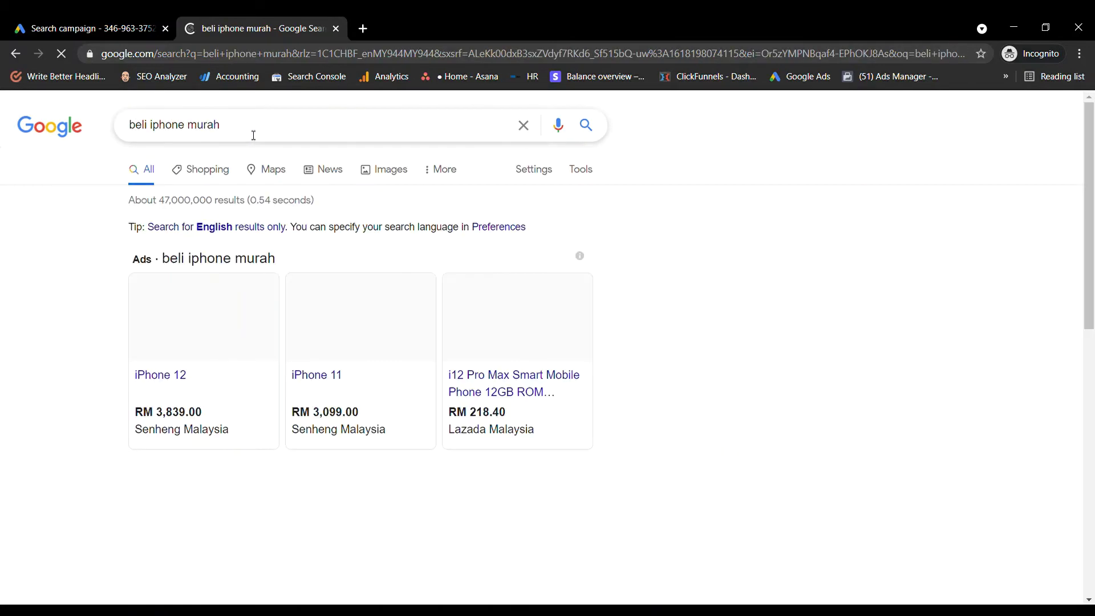
pyautogui.scroll(-9, 428, 379)
pyautogui.scroll(9, 431, 381)
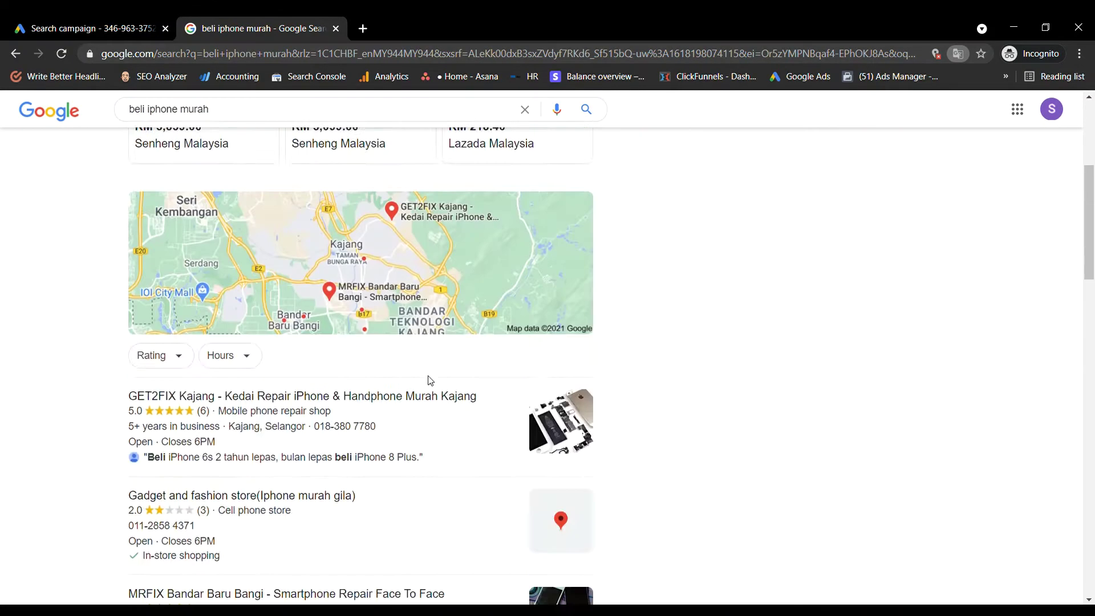
# - Search Google for "repair iphone murah" and examine the ads among the results
pyautogui.moveTo(276, 124); pyautogui.dragTo(122, 121)
pyautogui.write('r')
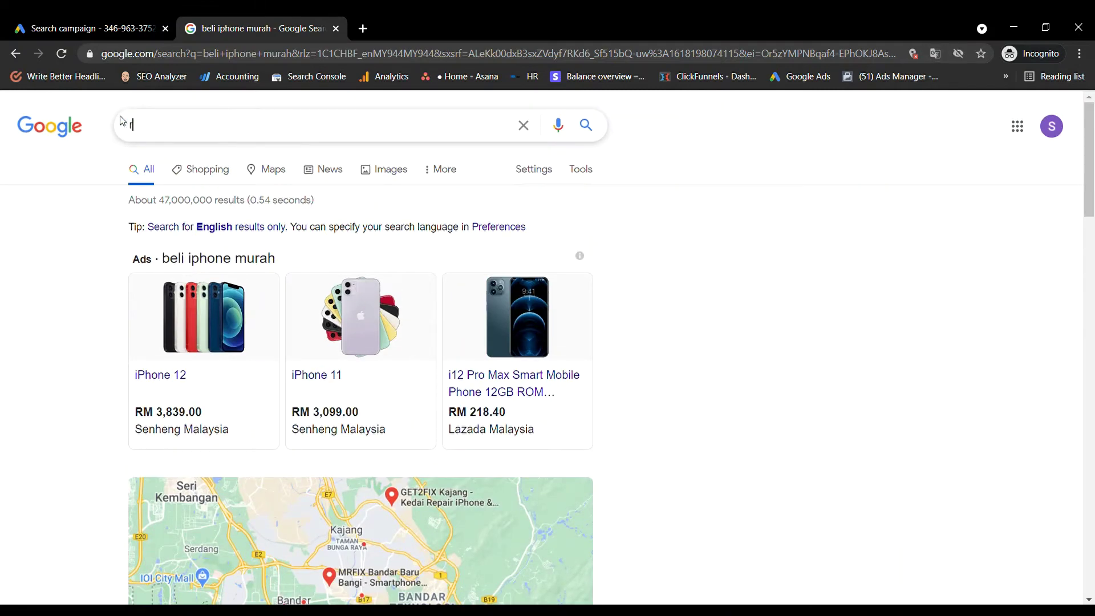
pyautogui.write('epair i')
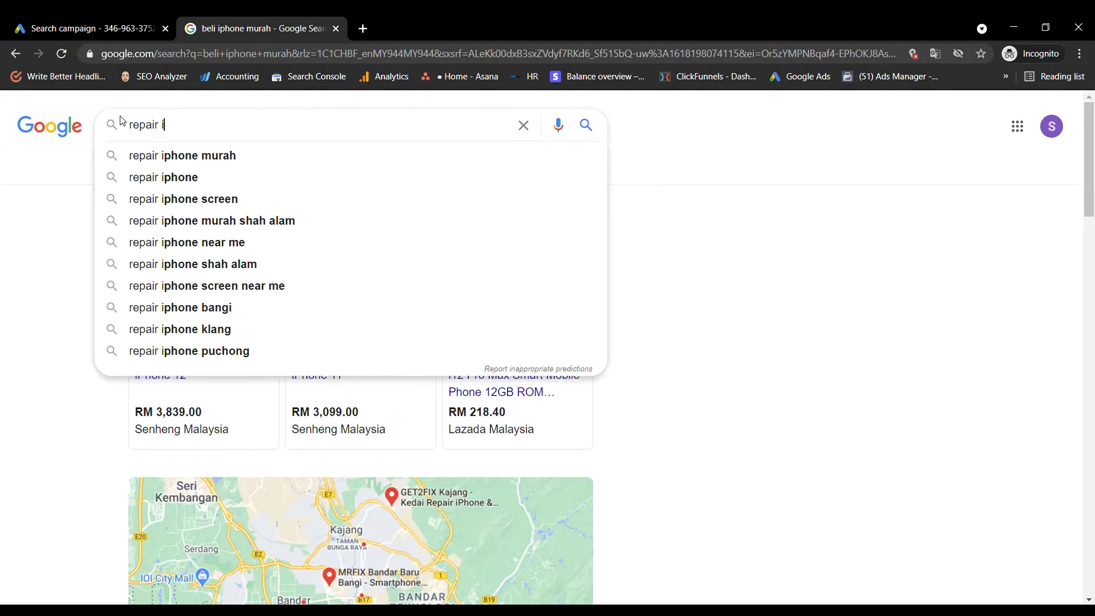
pyautogui.press('Down')
pyautogui.press('Return')
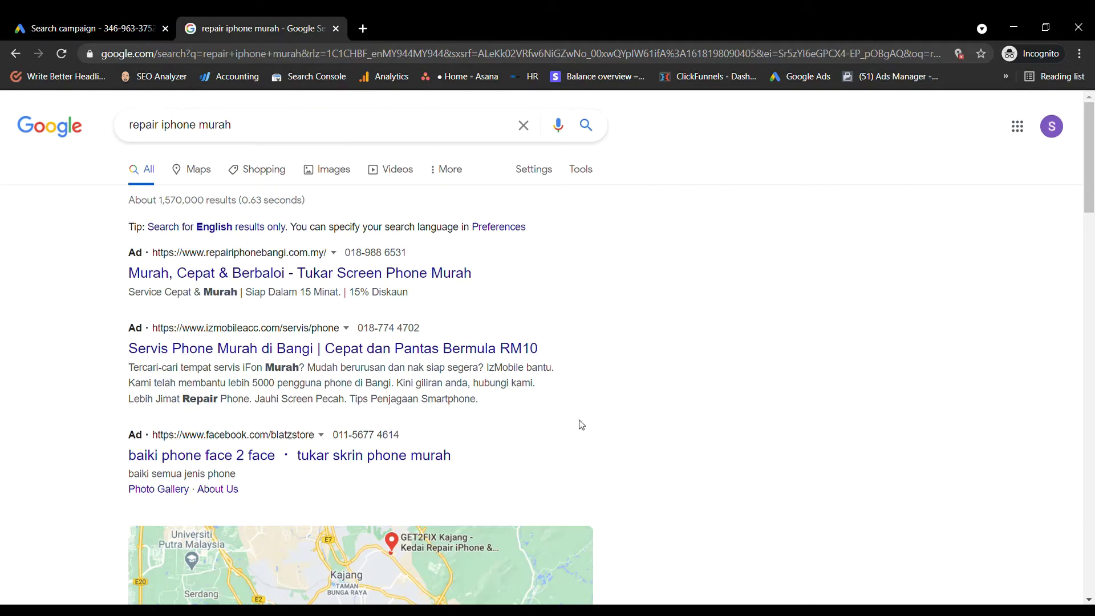
pyautogui.scroll(-2, 402, 416)
pyautogui.scroll(-4, 402, 415)
pyautogui.scroll(6, 342, 285)
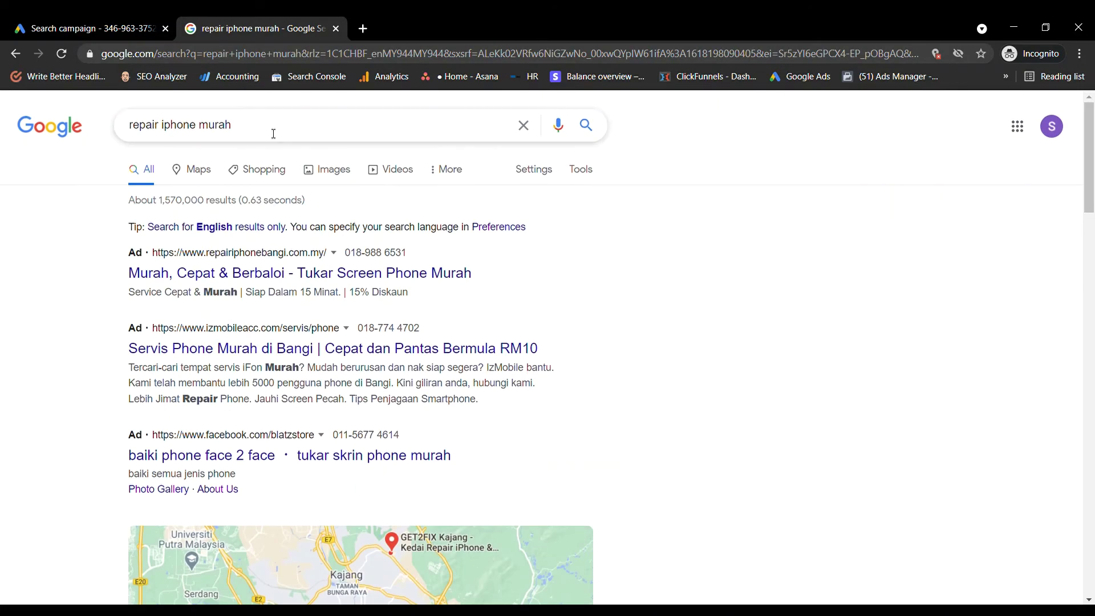
# - Search Google for "wooden watch" and scan the results for text ads
pyautogui.tripleClick(274, 132)
pyautogui.write('wooden w')
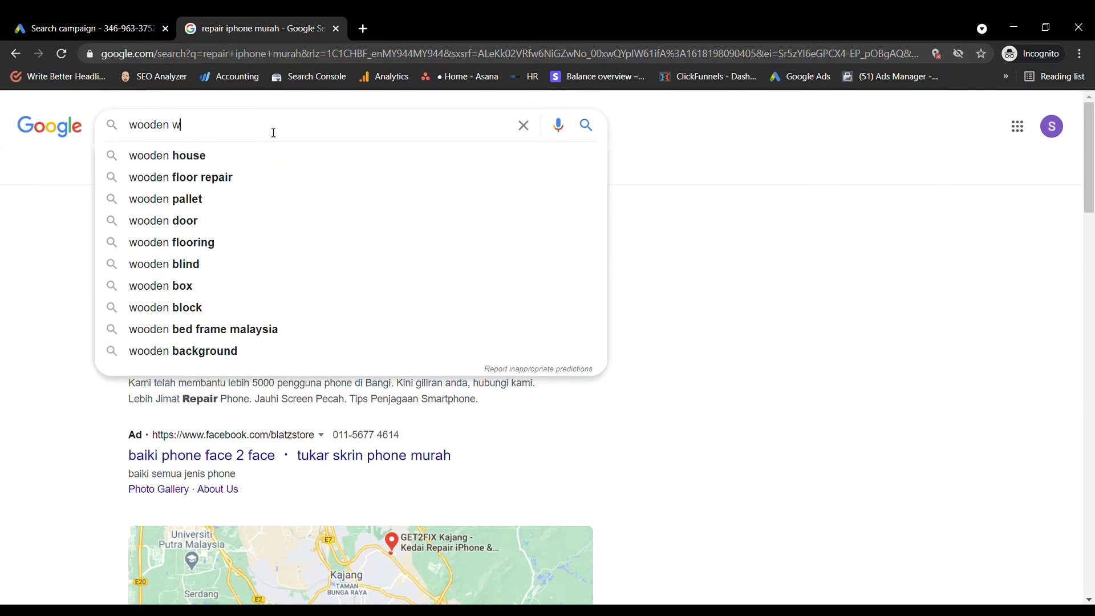
pyautogui.write('atch')
pyautogui.press('Return')
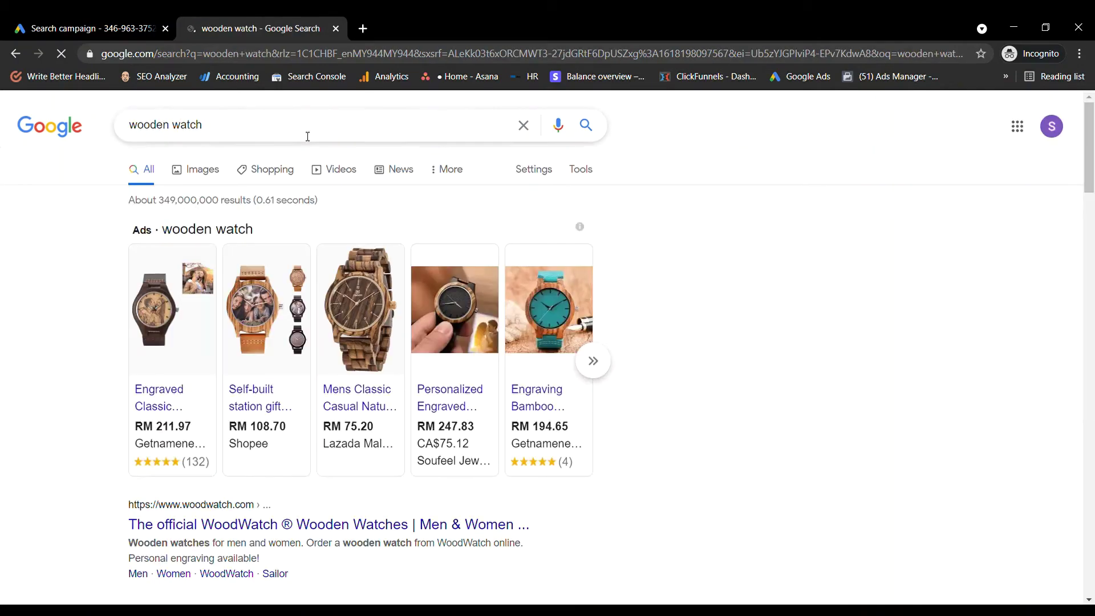
pyautogui.scroll(-4, 471, 375)
pyautogui.scroll(4, 471, 375)
# - Search Google for "surprise gift box" and find an ad with sitelinks in the results
pyautogui.tripleClick(288, 125)
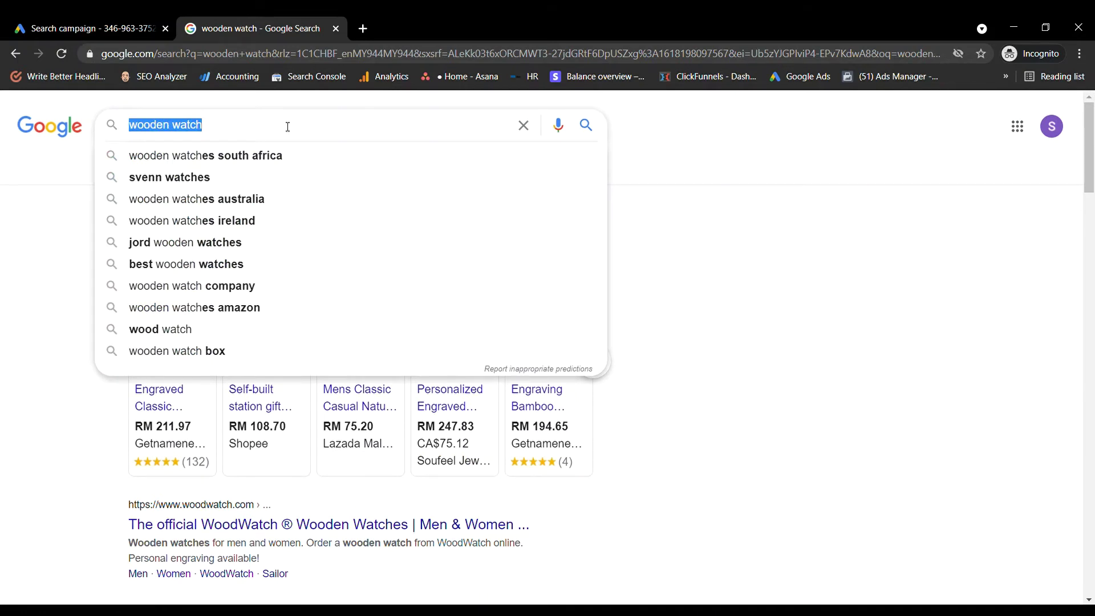
pyautogui.write('su')
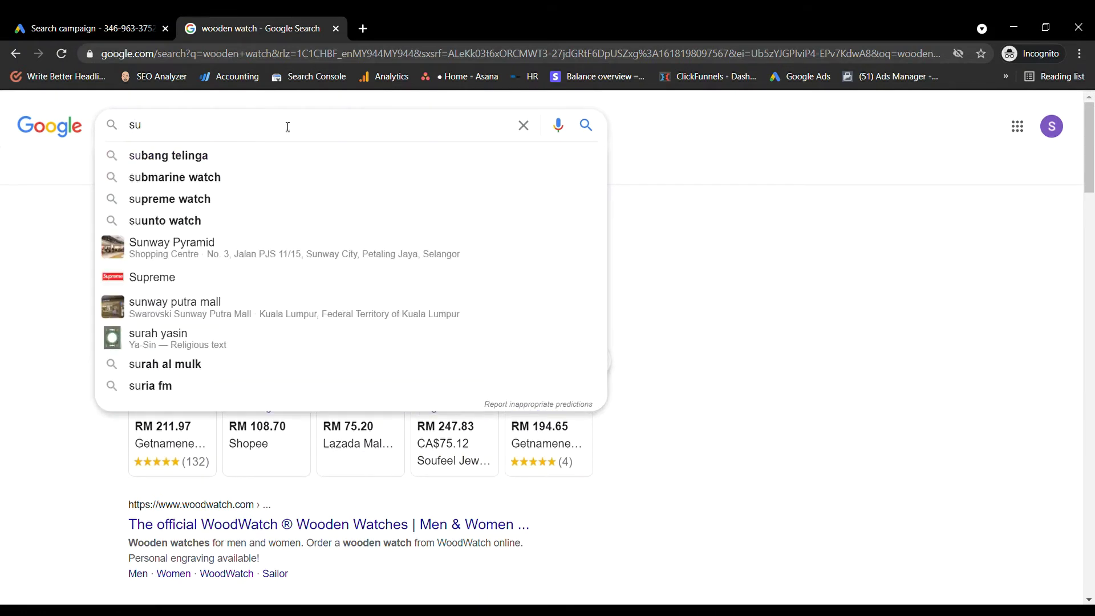
pyautogui.write('rpirise gift')
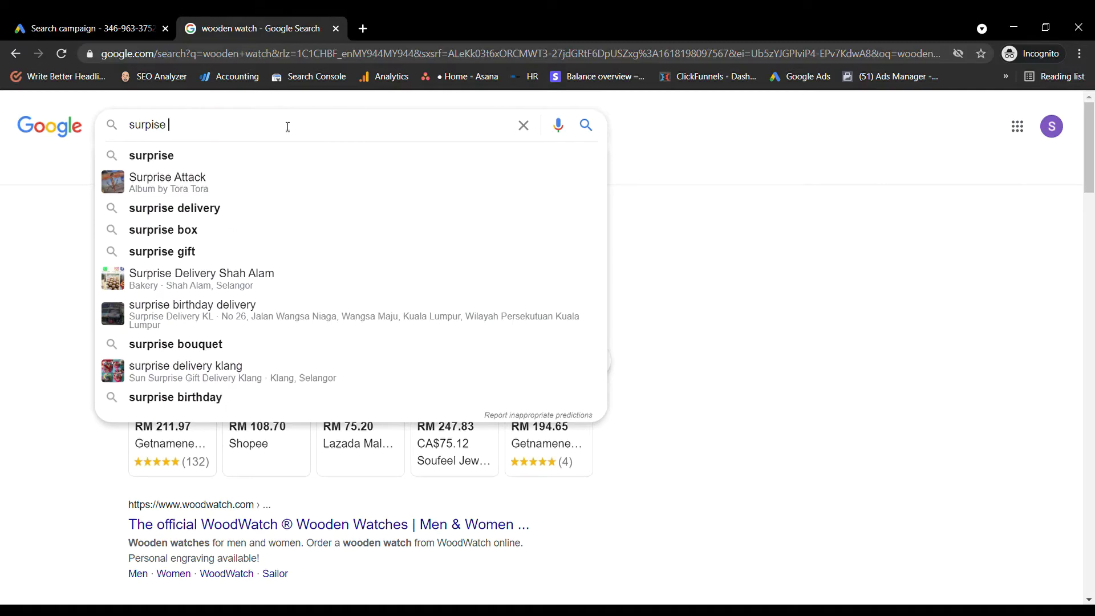
pyautogui.press('Down')
pyautogui.press('Down')
pyautogui.press('Return')
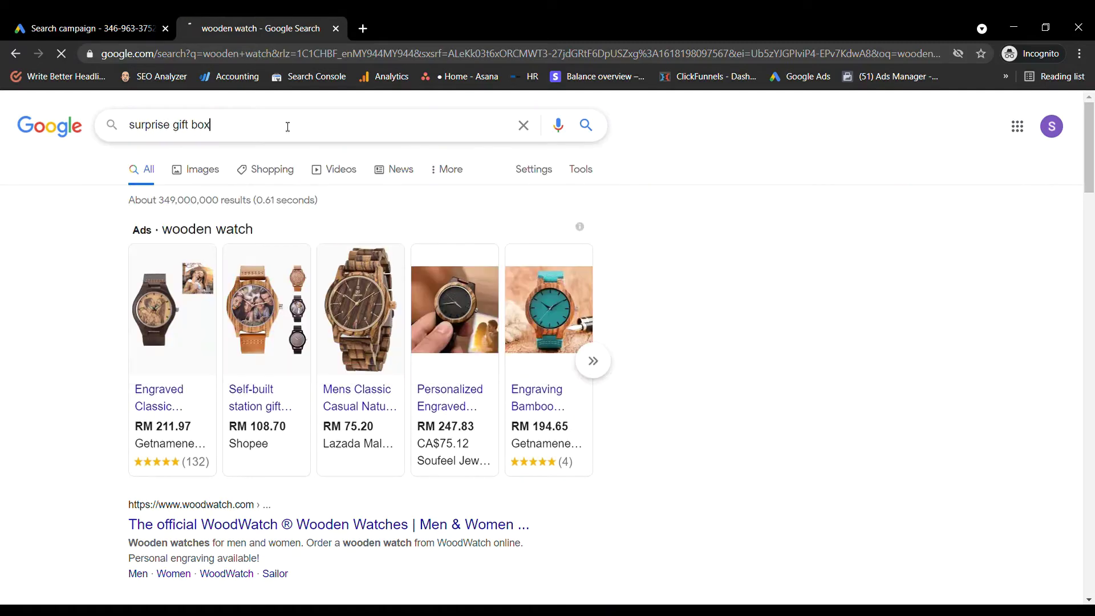
pyautogui.scroll(-20, 515, 329)
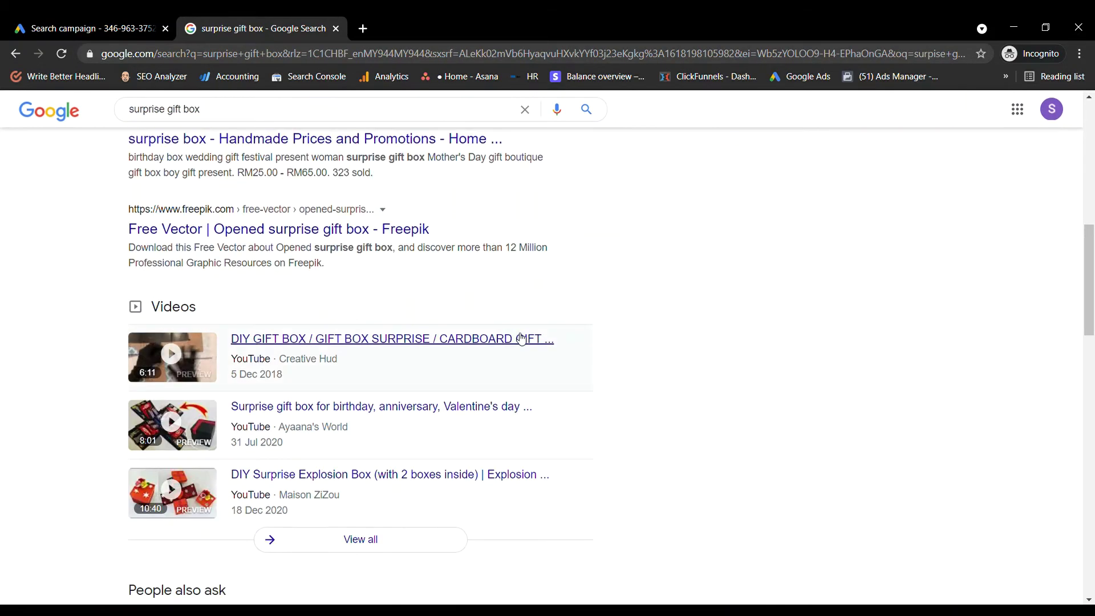
pyautogui.scroll(4, 519, 334)
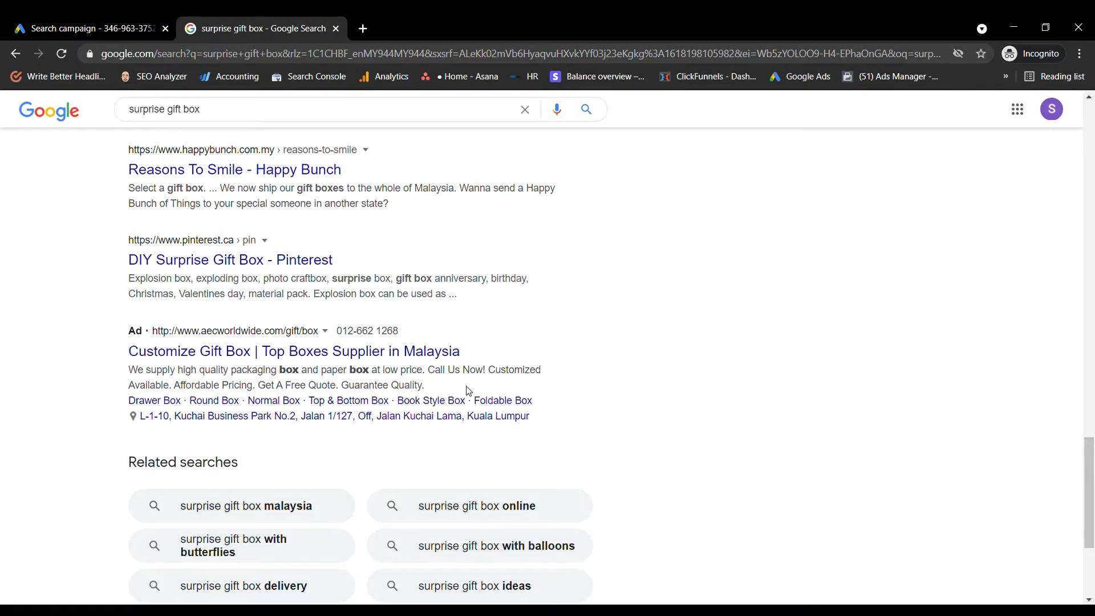
# - Return to the Google Ads campaign draft and start a new callout extension
pyautogui.click(108, 27)
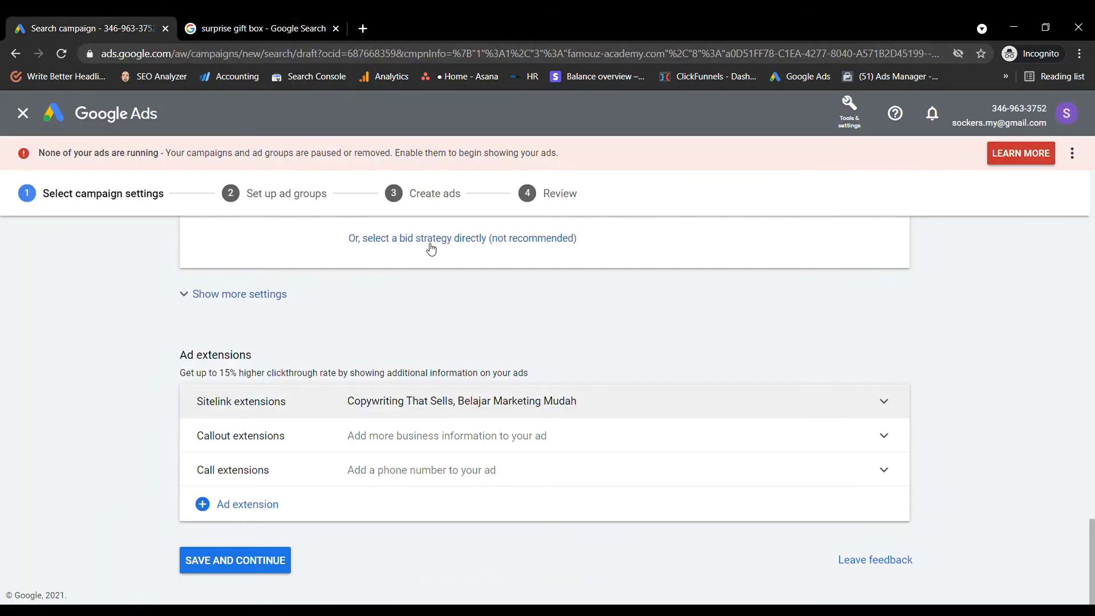
pyautogui.click(490, 444)
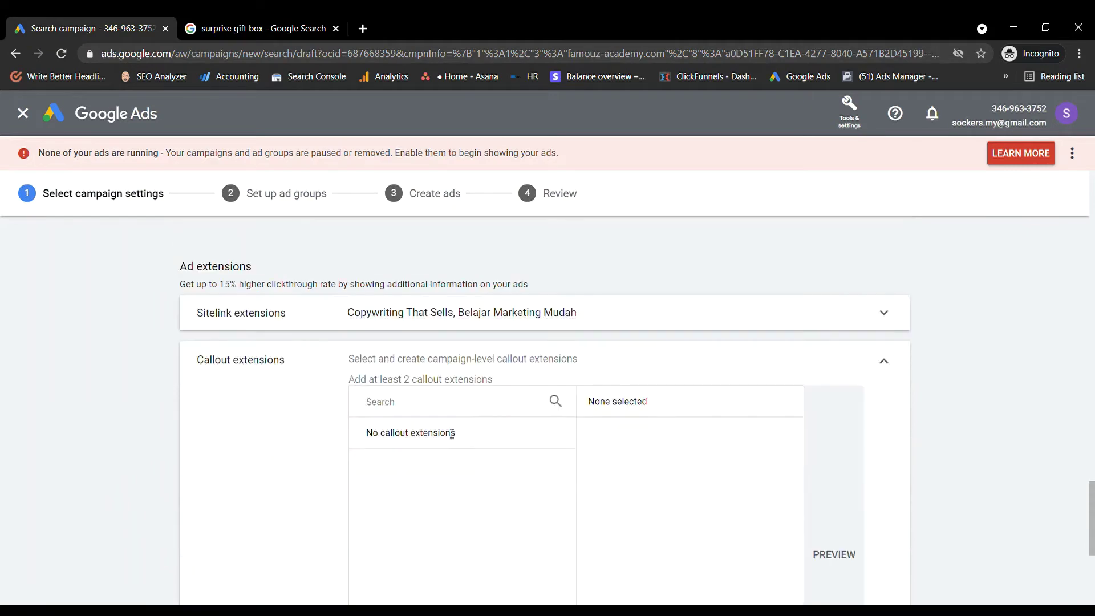
pyautogui.scroll(-5, 452, 434)
pyautogui.click(423, 416)
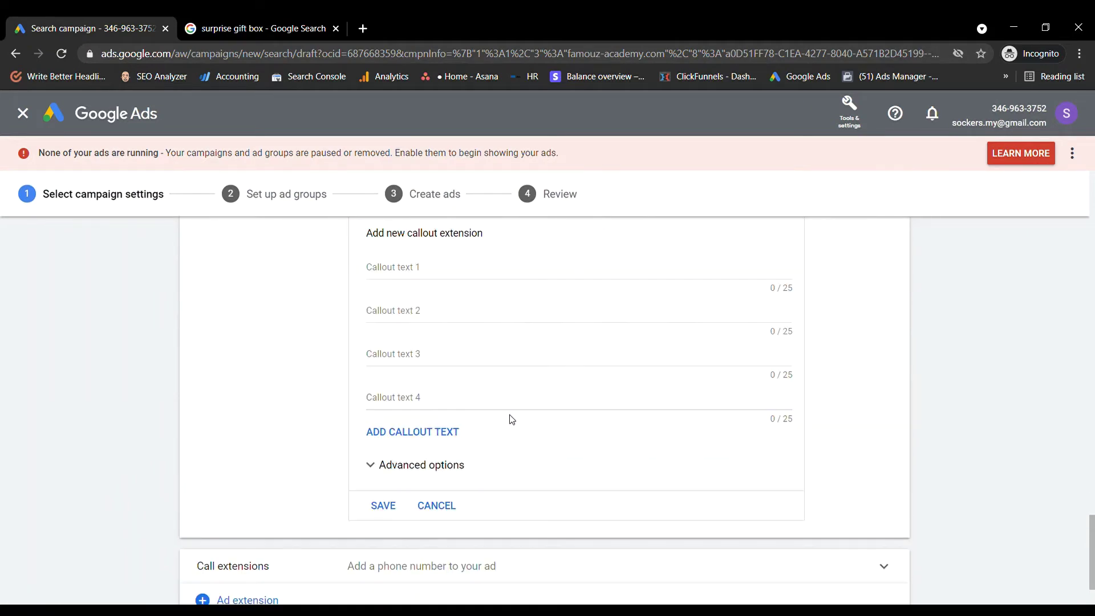
# - Enter "Mudah Belajar" as callout text 1 and "Senang Untuk Diguna" as callout text 2
pyautogui.click(456, 454)
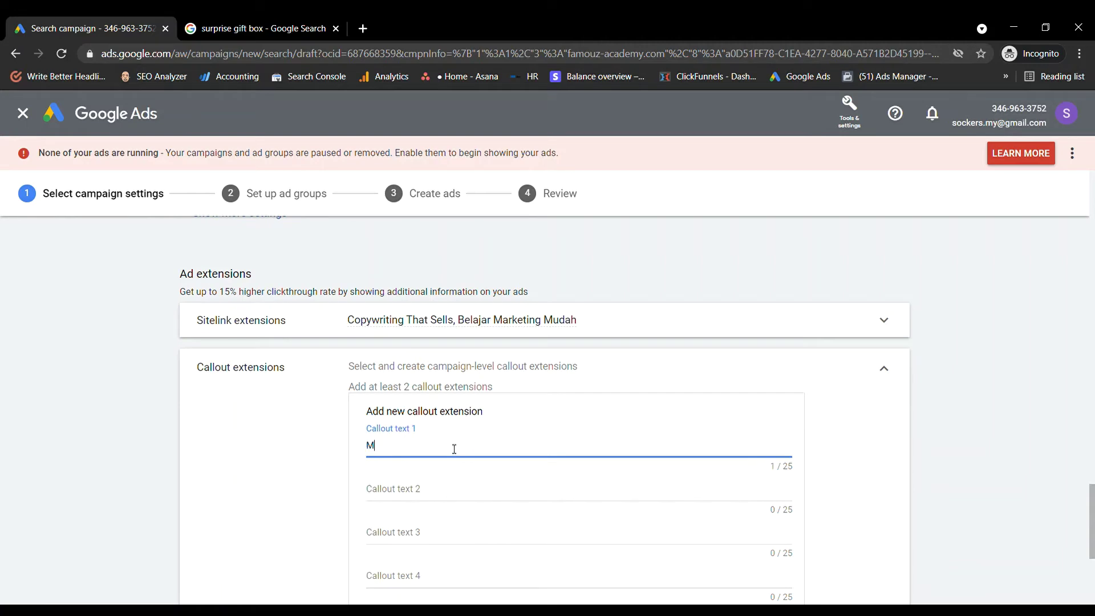
pyautogui.write('Mudah Belajar')
pyautogui.click(477, 491)
pyautogui.scroll(-2, 478, 489)
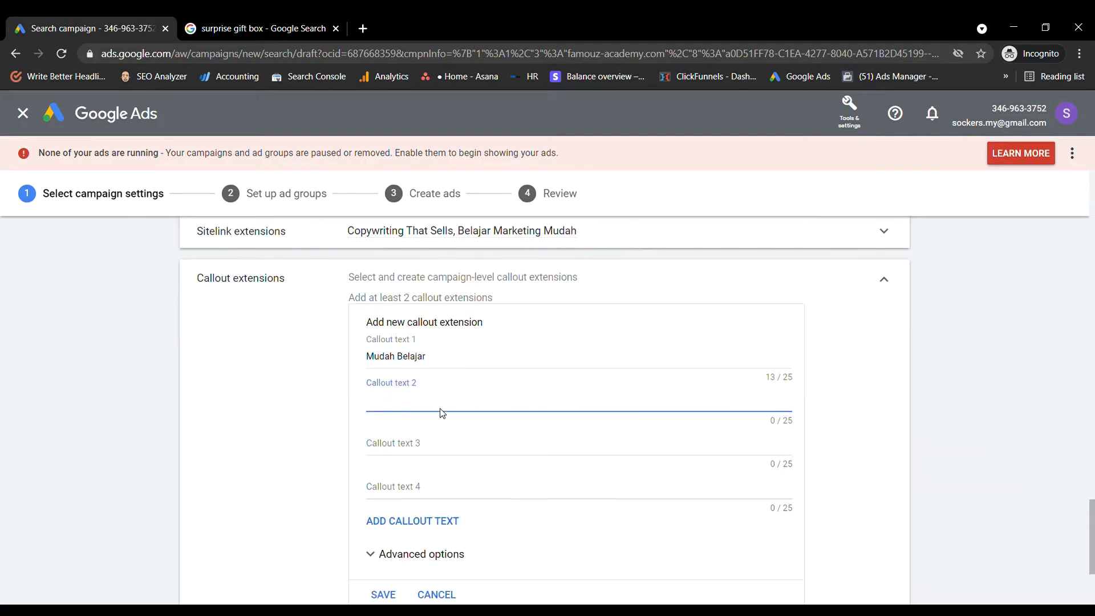
pyautogui.write('Senang Untuk Diguna')
# - Enter "Dipercayai 1,000+ orang" as callout text 3, leaving out the word "oleh" to fit the character limit
pyautogui.click(458, 452)
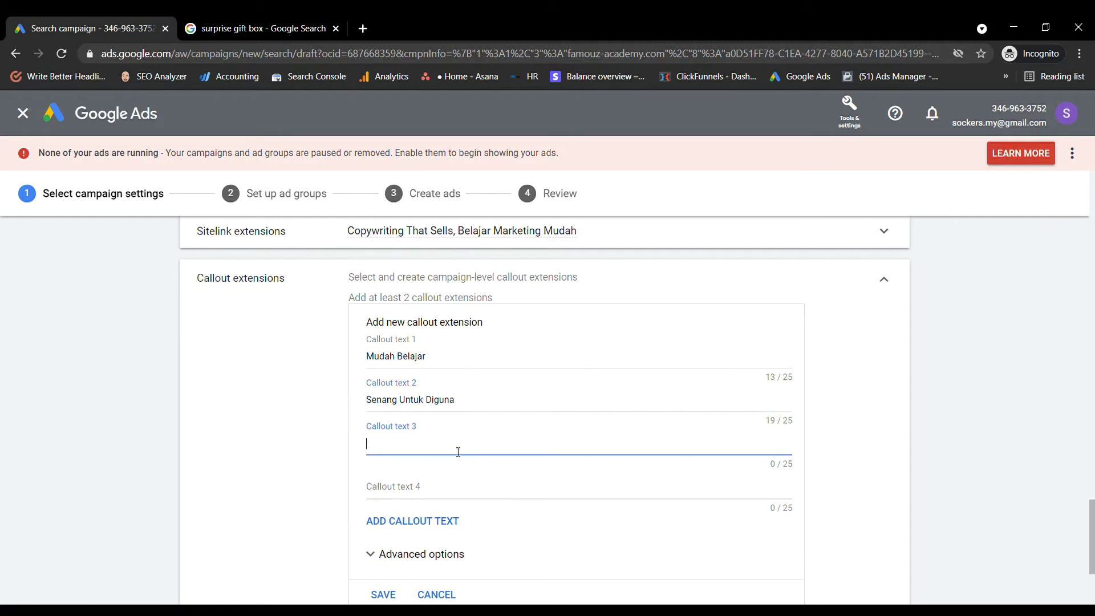
pyautogui.write('Dipercayai oleh 1,000+')
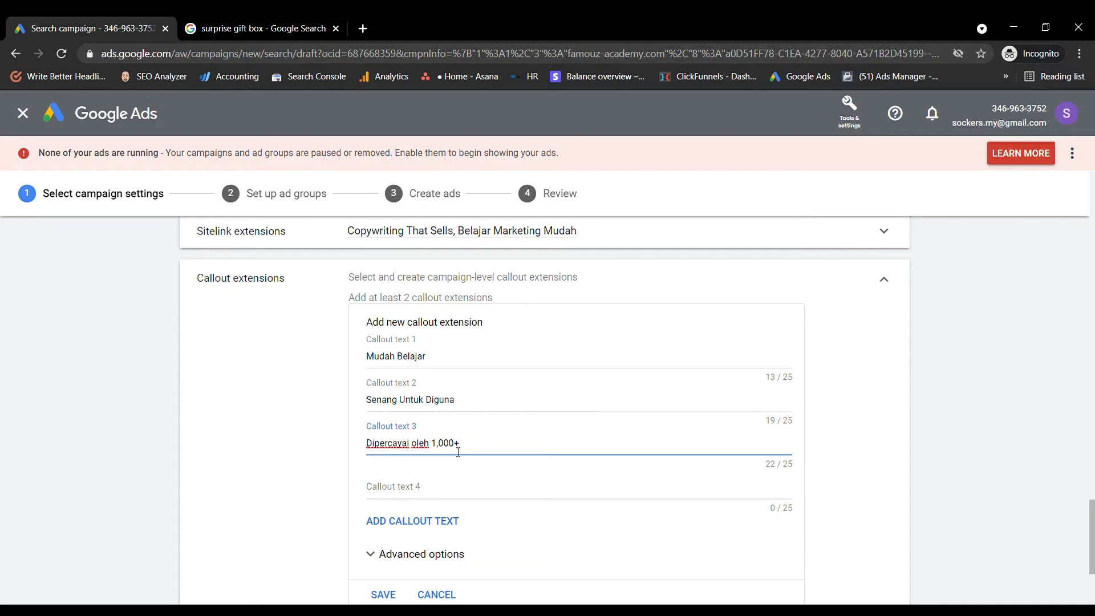
pyautogui.write(' orang')
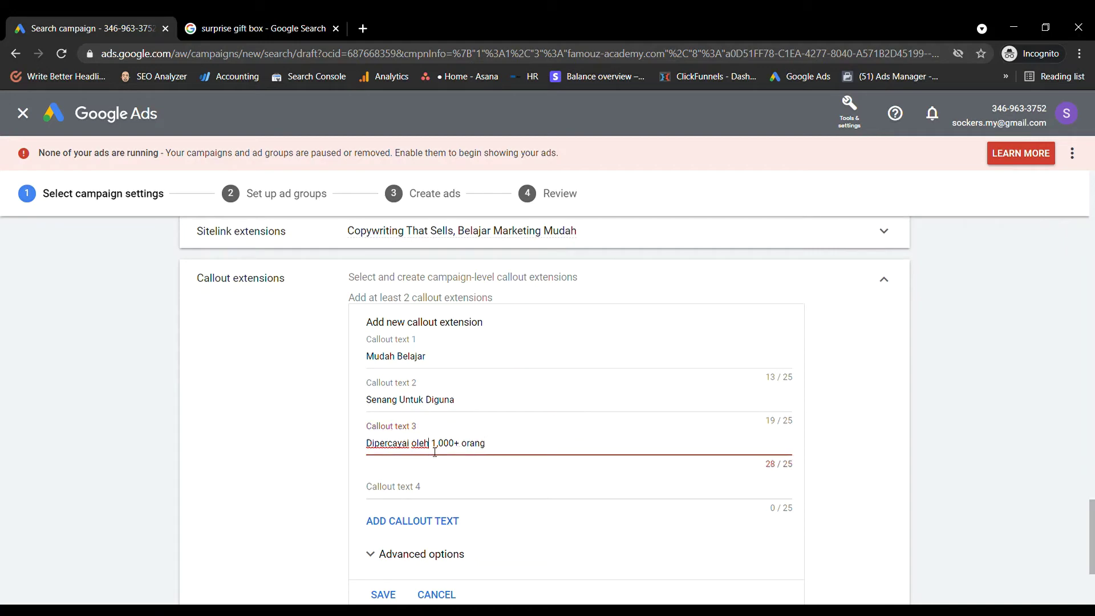
pyautogui.moveTo(434, 451); pyautogui.dragTo(417, 447)
pyautogui.press('BackSpace')
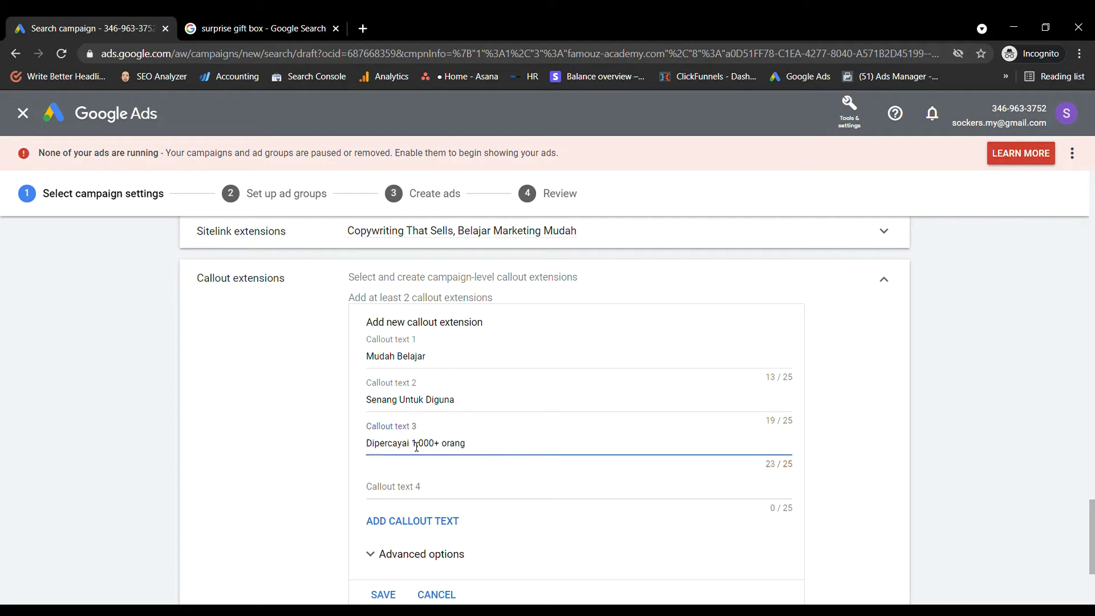
# - Enter "Support Available" as callout text 4, save the callout extensions and collapse their section
pyautogui.click(511, 482)
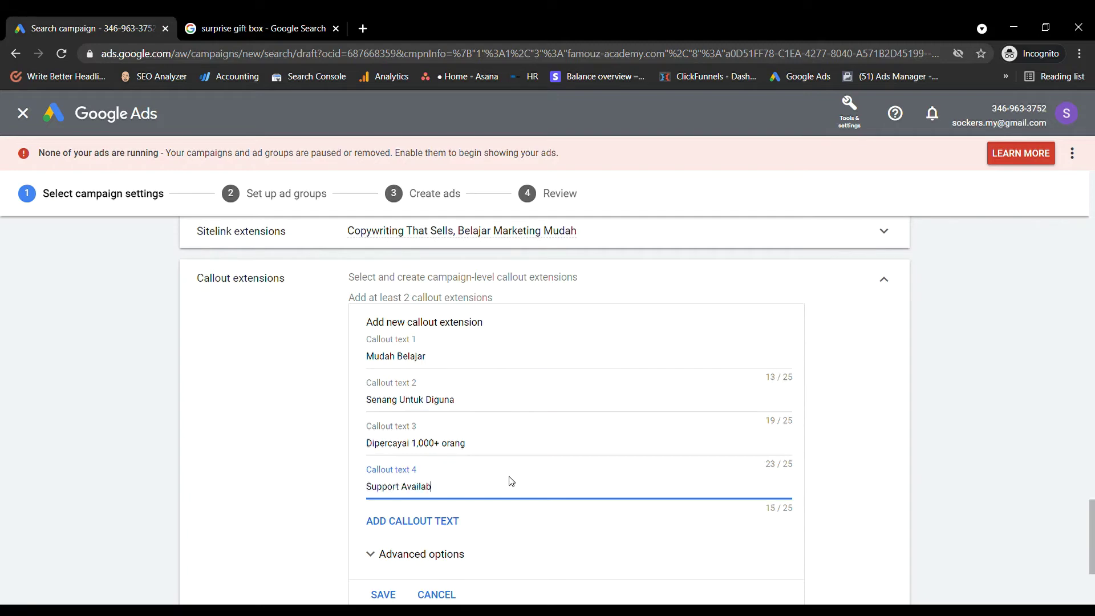
pyautogui.write('le')
pyautogui.scroll(-2, 512, 481)
pyautogui.click(379, 506)
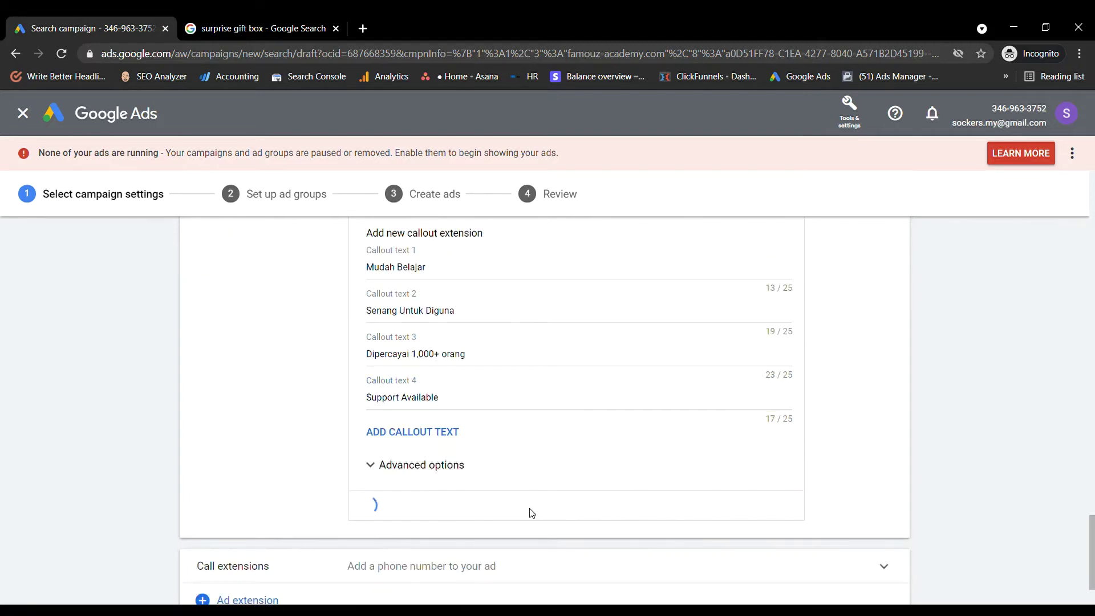
pyautogui.scroll(3, 599, 428)
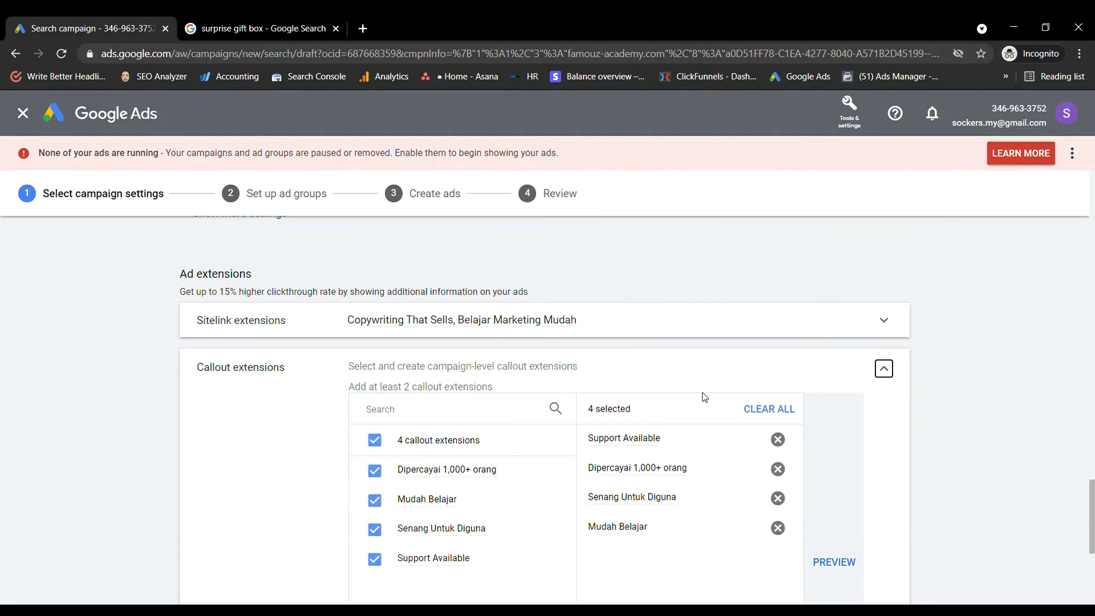
pyautogui.click(884, 369)
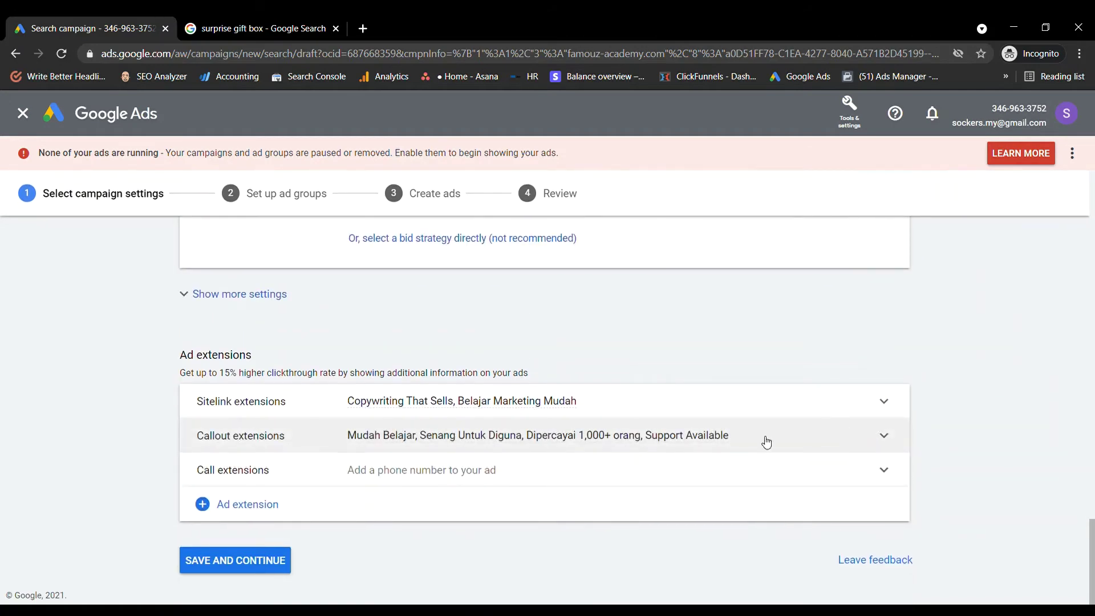
# - Start a new call extension with Malaysia as the country and enter the business phone number
pyautogui.click(515, 487)
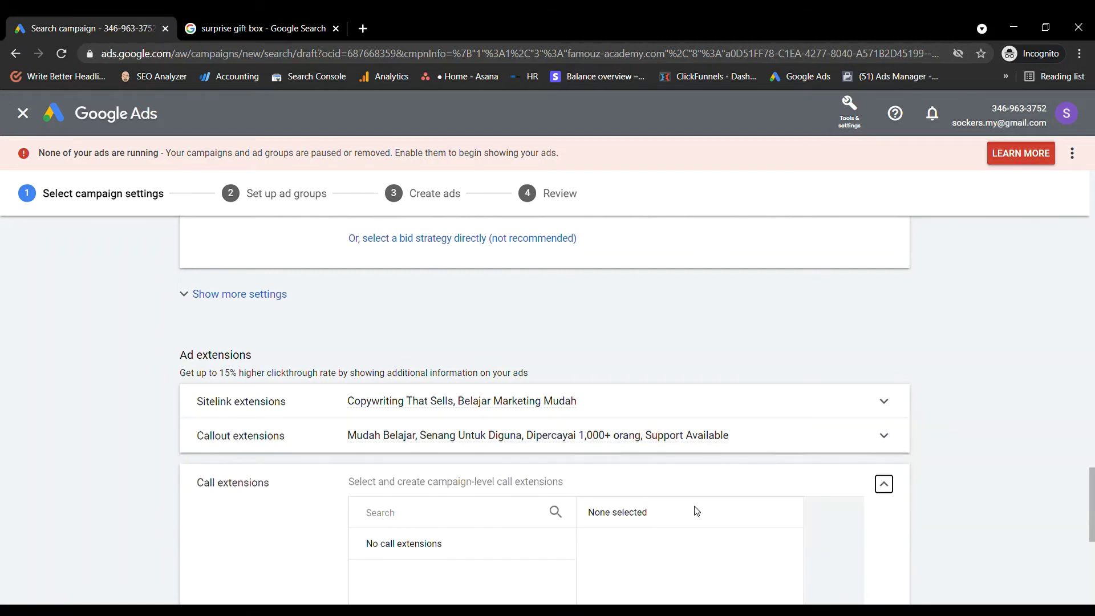
pyautogui.scroll(-5, 697, 511)
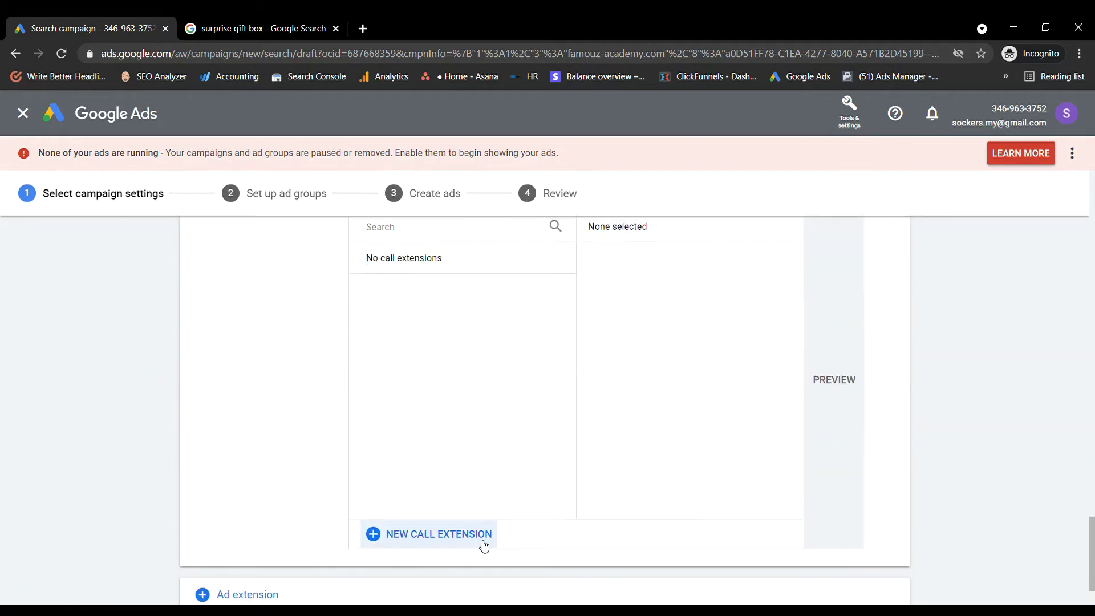
pyautogui.click(485, 547)
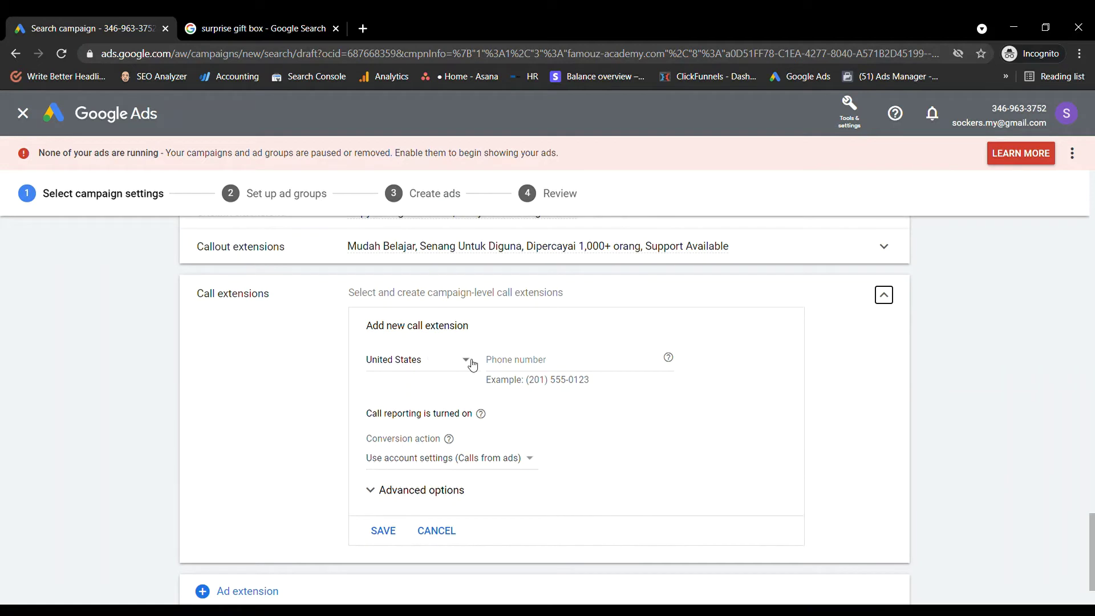
pyautogui.click(467, 361)
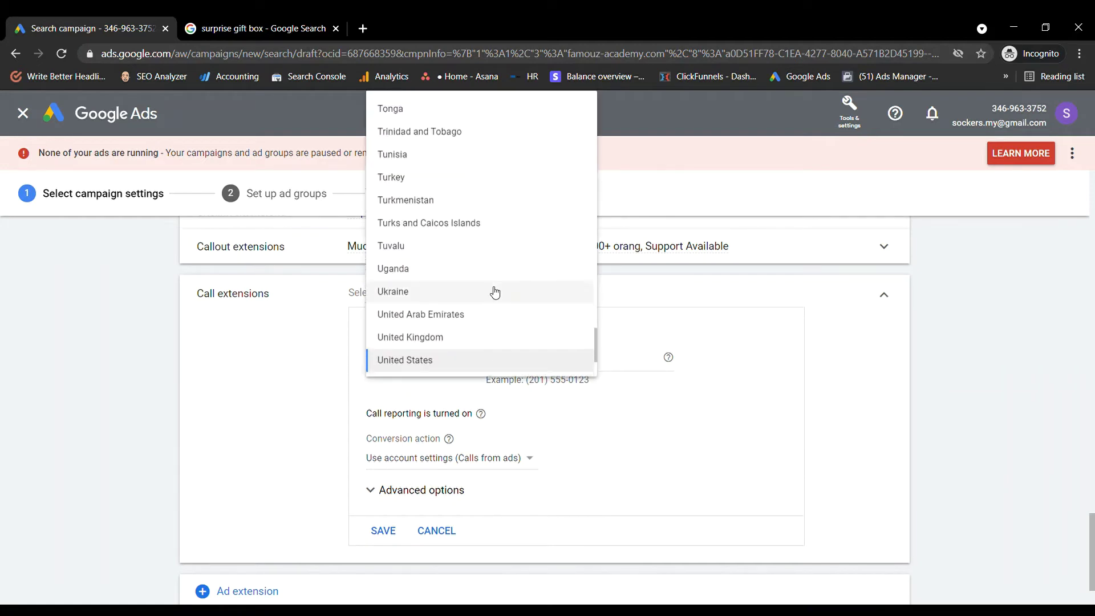
pyautogui.scroll(-5, 494, 293)
pyautogui.press('m')
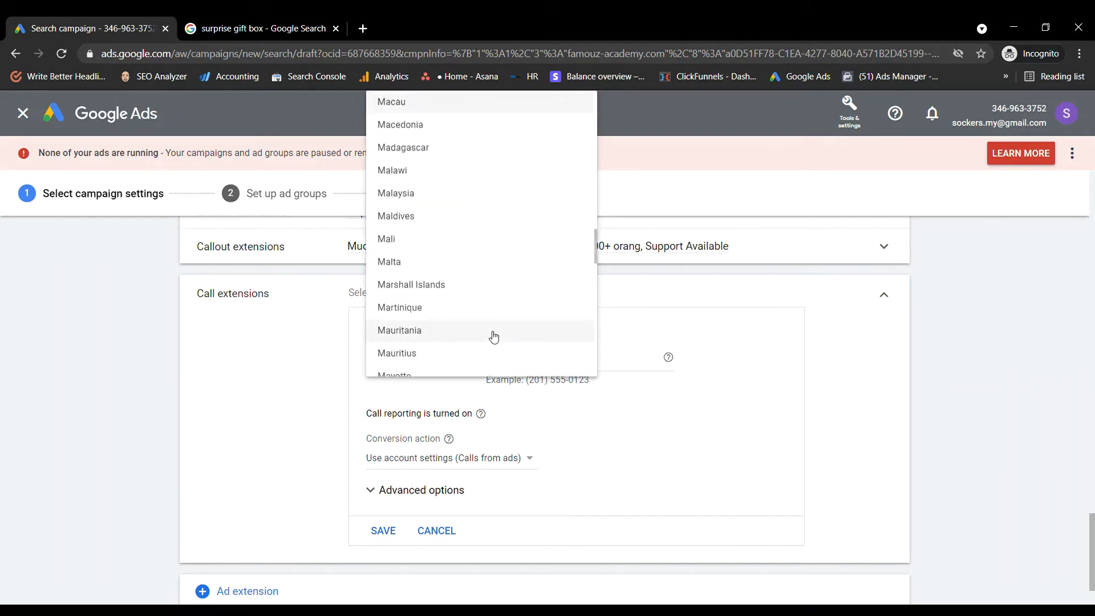
pyautogui.press('a')
pyautogui.press('l')
pyautogui.click(440, 193)
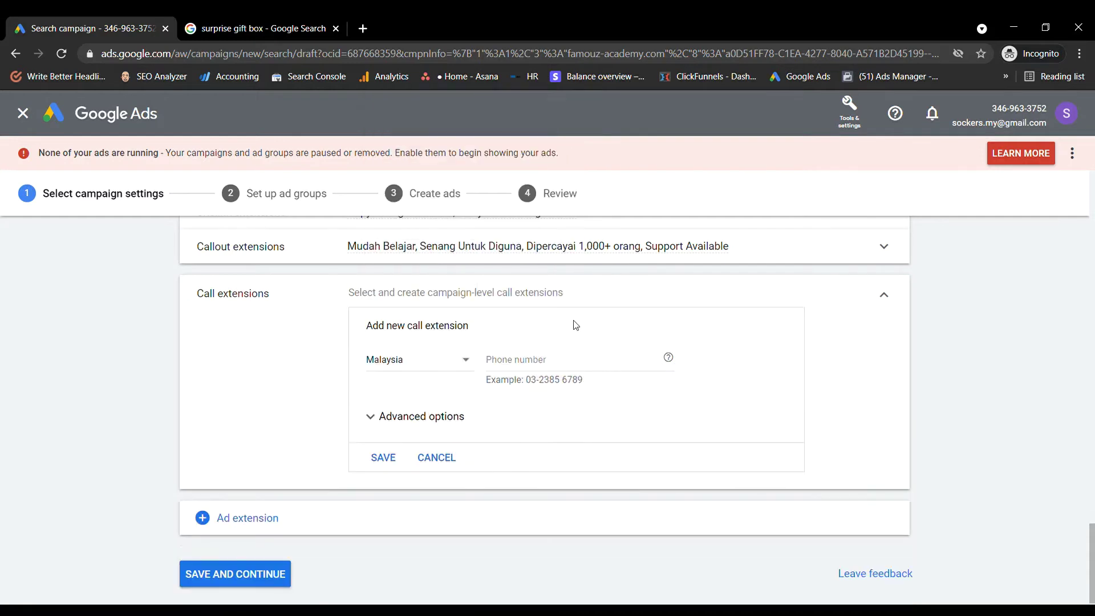
pyautogui.click(549, 364)
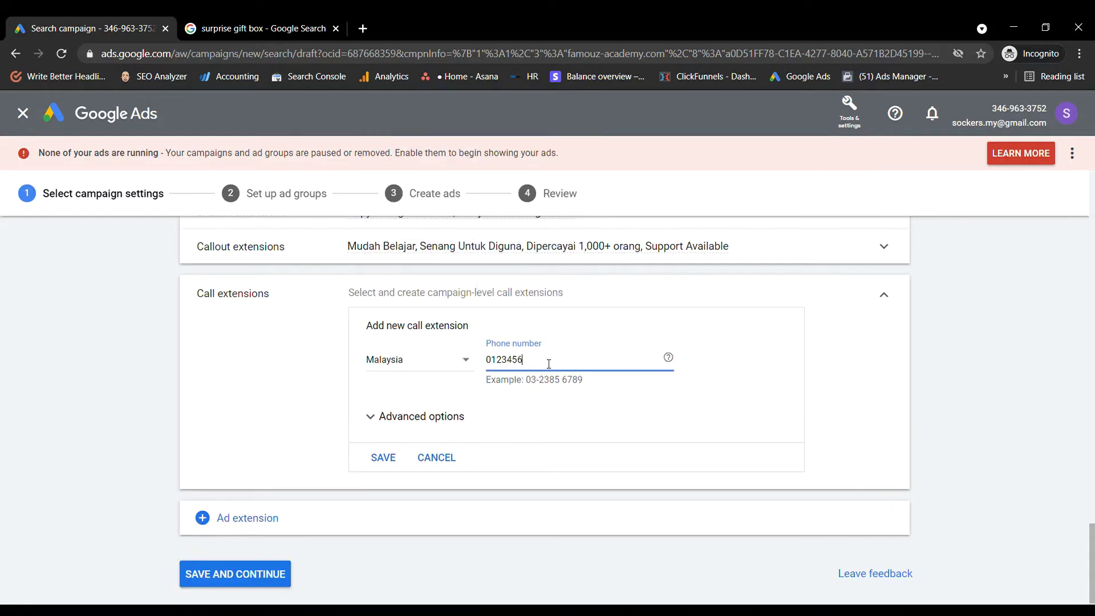
# - Set the call extension's device preference to Mobile in the advanced options and save the extension
pyautogui.click(460, 421)
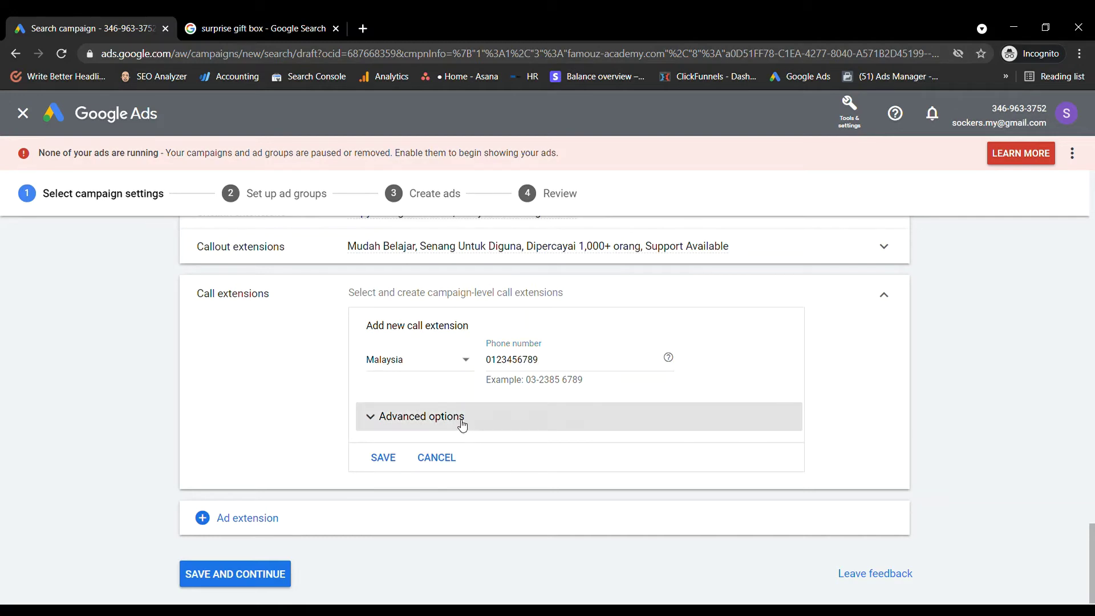
pyautogui.click(462, 420)
pyautogui.click(477, 420)
pyautogui.scroll(-2, 471, 425)
pyautogui.scroll(-3, 469, 425)
pyautogui.scroll(5, 459, 427)
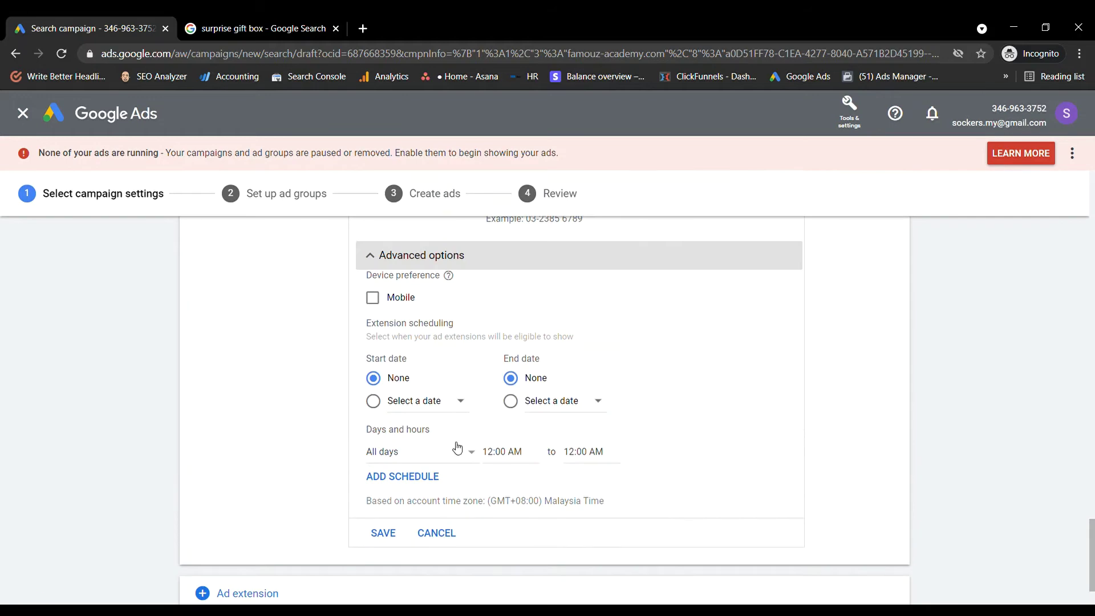
pyautogui.click(410, 440)
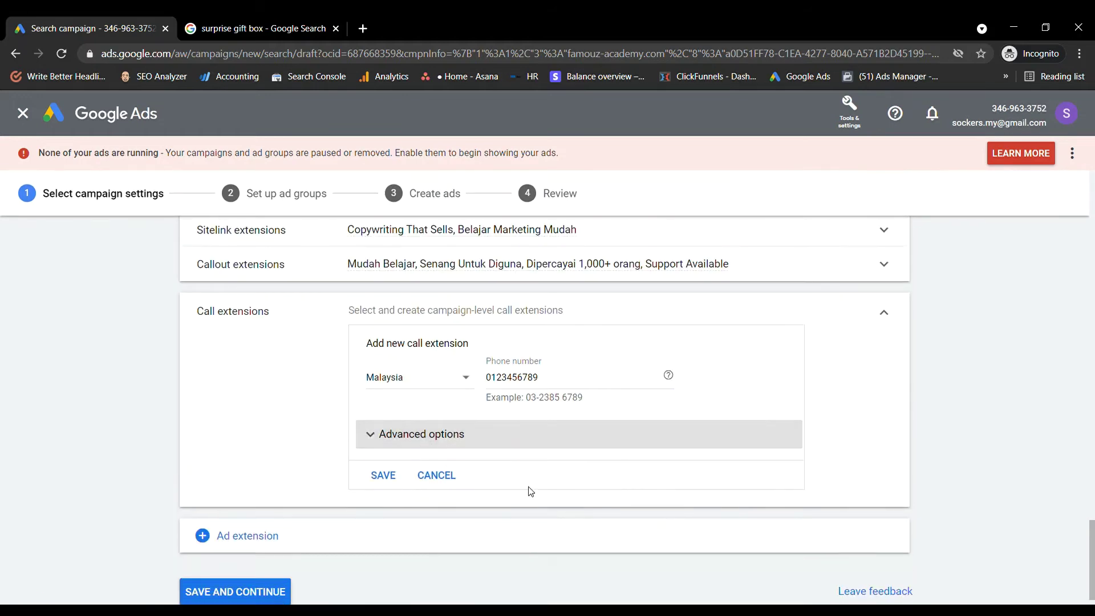
pyautogui.click(463, 434)
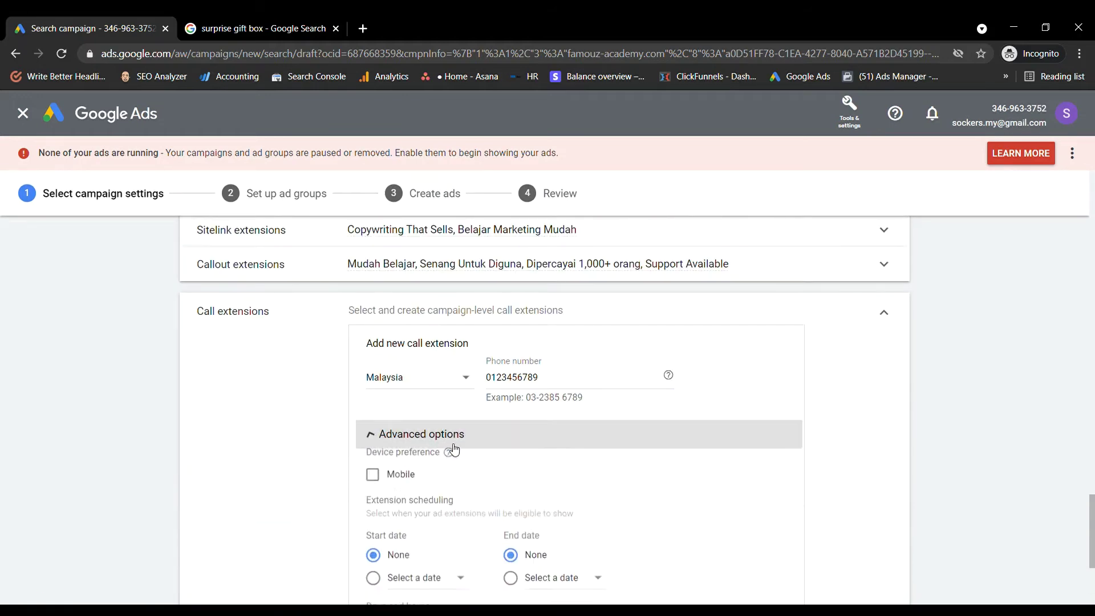
pyautogui.click(373, 477)
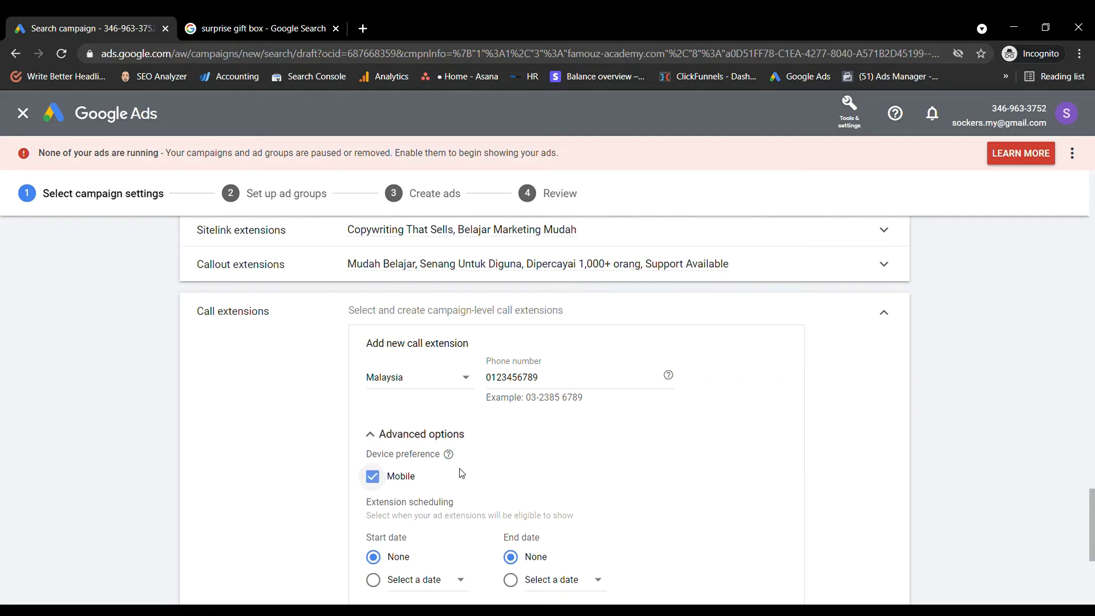
pyautogui.click(402, 435)
pyautogui.scroll(-1, 468, 451)
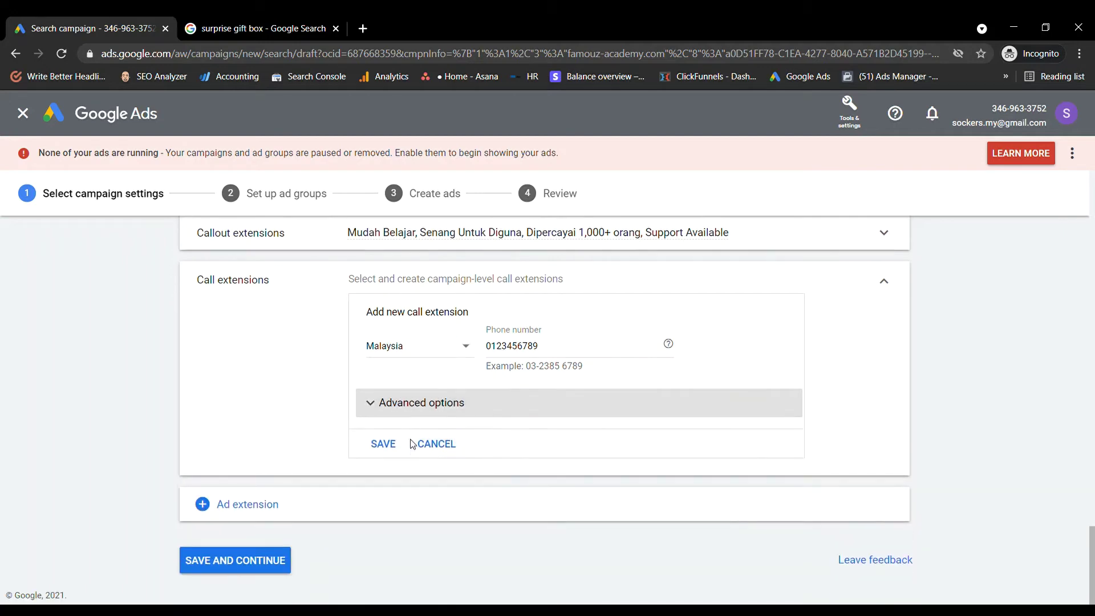
pyautogui.click(397, 446)
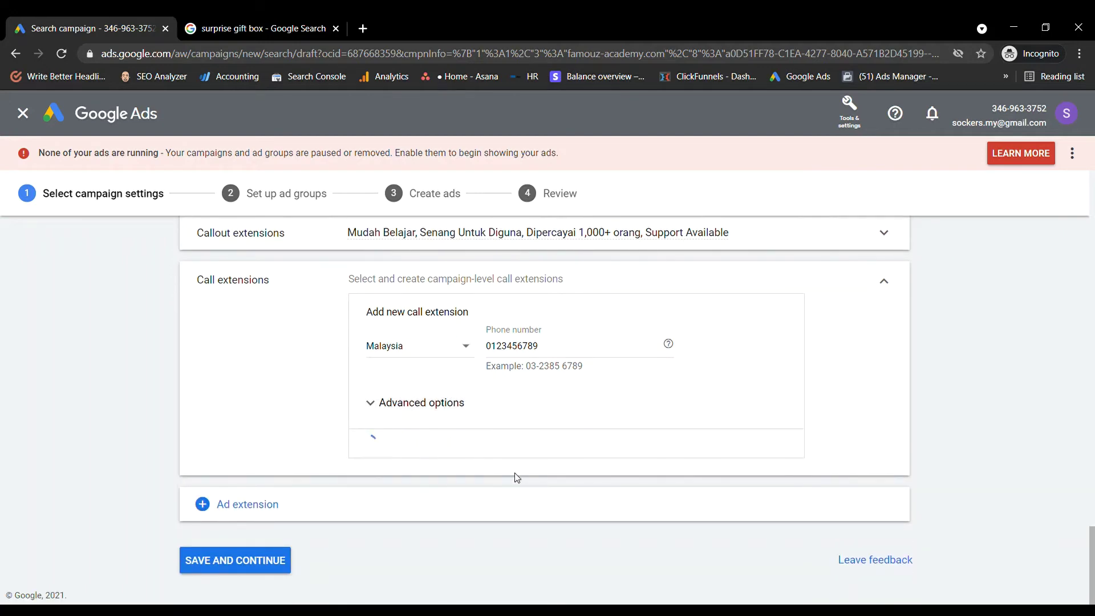
pyautogui.scroll(-2, 514, 383)
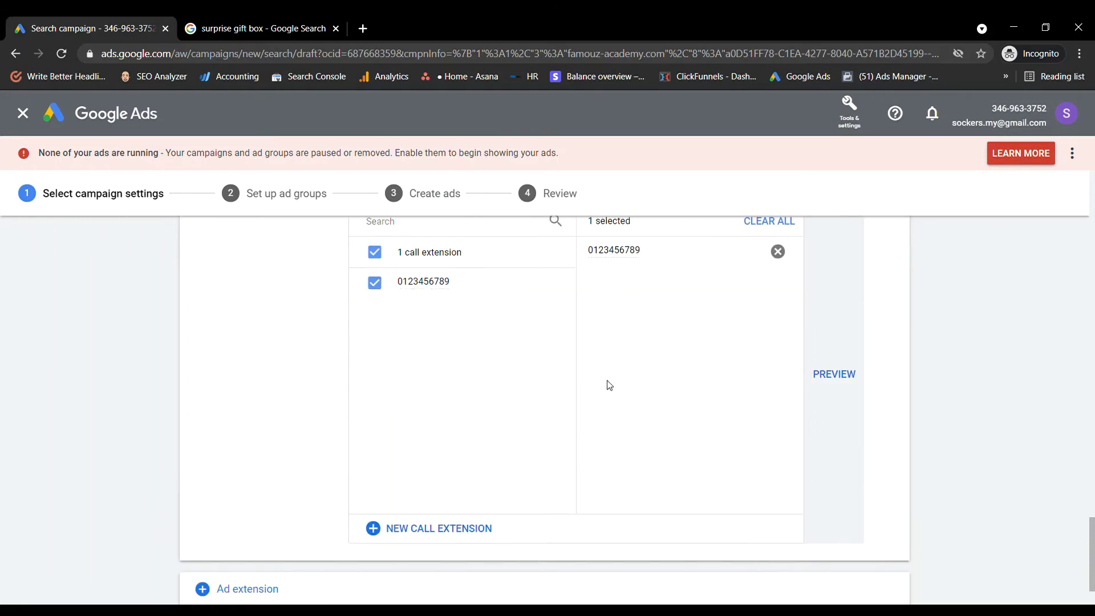
pyautogui.scroll(2, 616, 379)
pyautogui.scroll(-3, 445, 399)
pyautogui.click(441, 453)
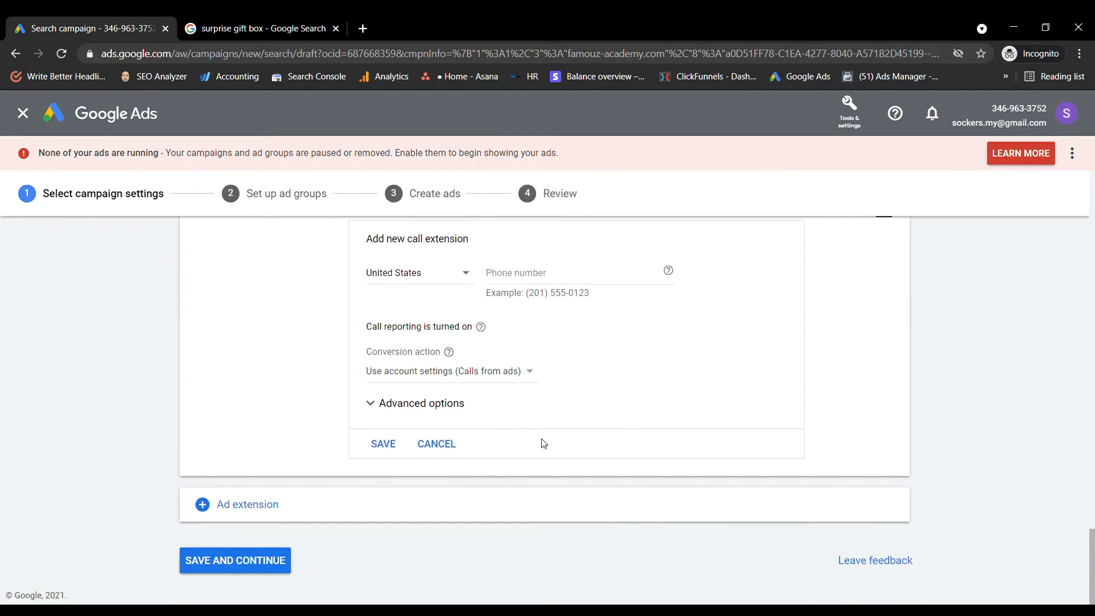
pyautogui.scroll(3, 491, 388)
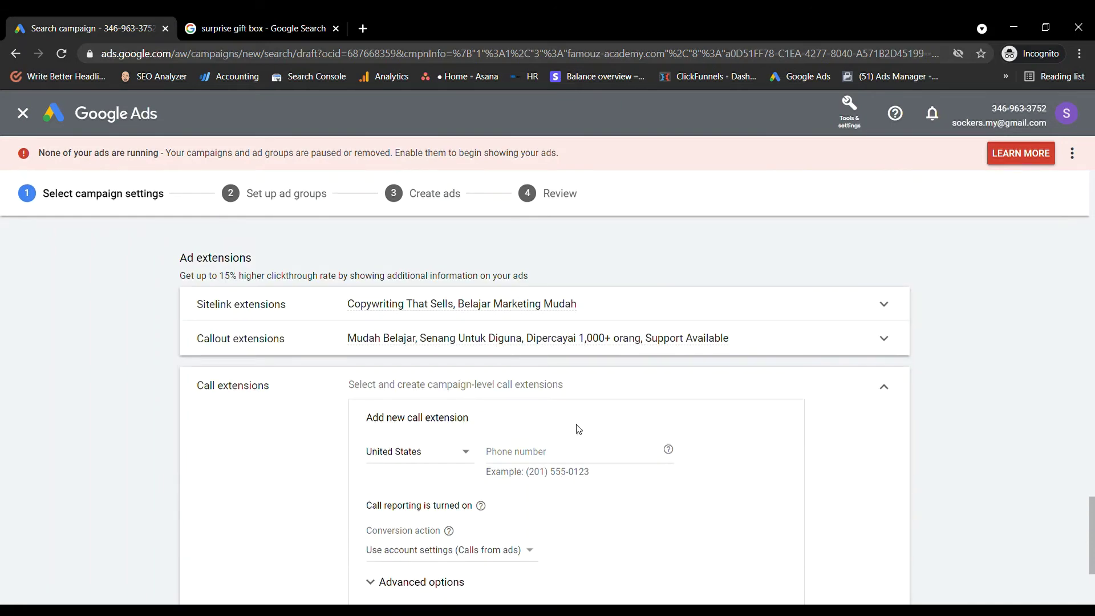
pyautogui.scroll(-3, 457, 462)
pyautogui.click(450, 457)
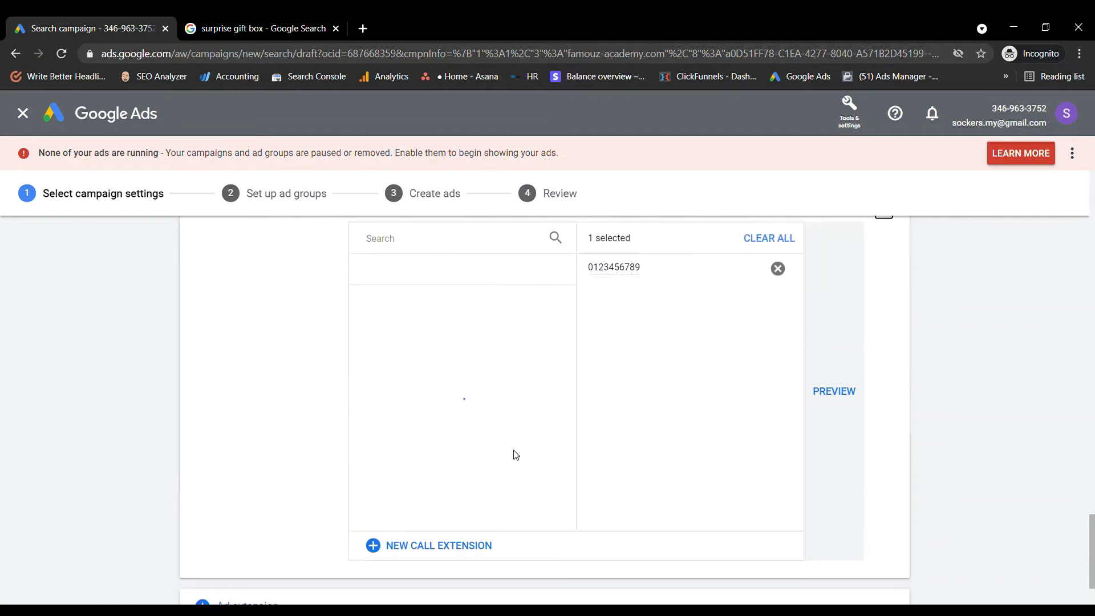
# - Collapse the call extensions section and start a new structured snippet extension for the campaign
pyautogui.scroll(2, 572, 450)
pyautogui.scroll(-2, 572, 448)
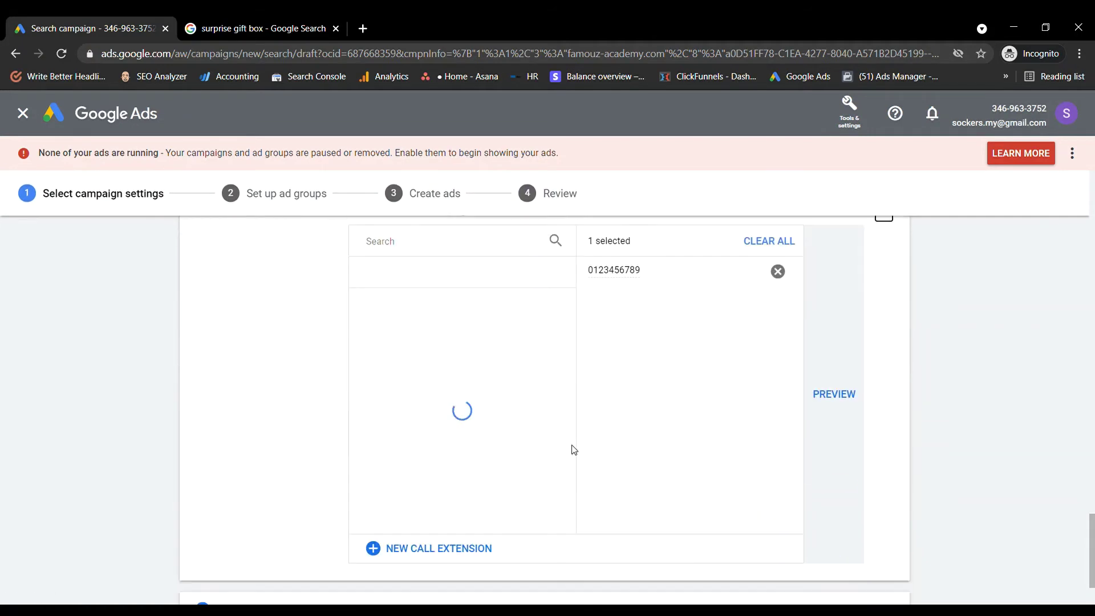
pyautogui.scroll(3, 573, 448)
pyautogui.click(891, 399)
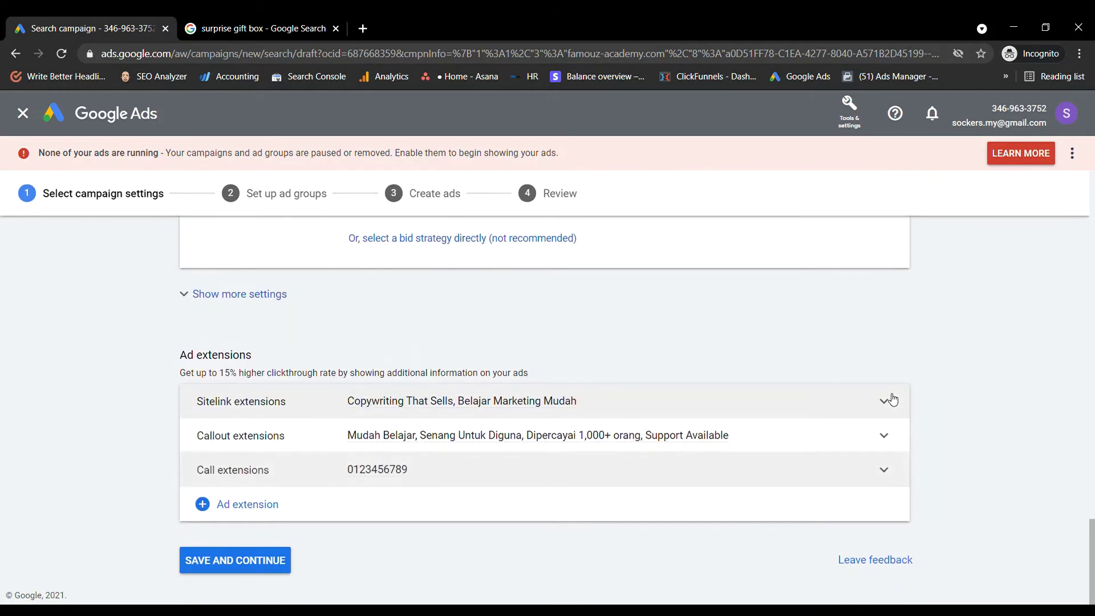
pyautogui.click(234, 506)
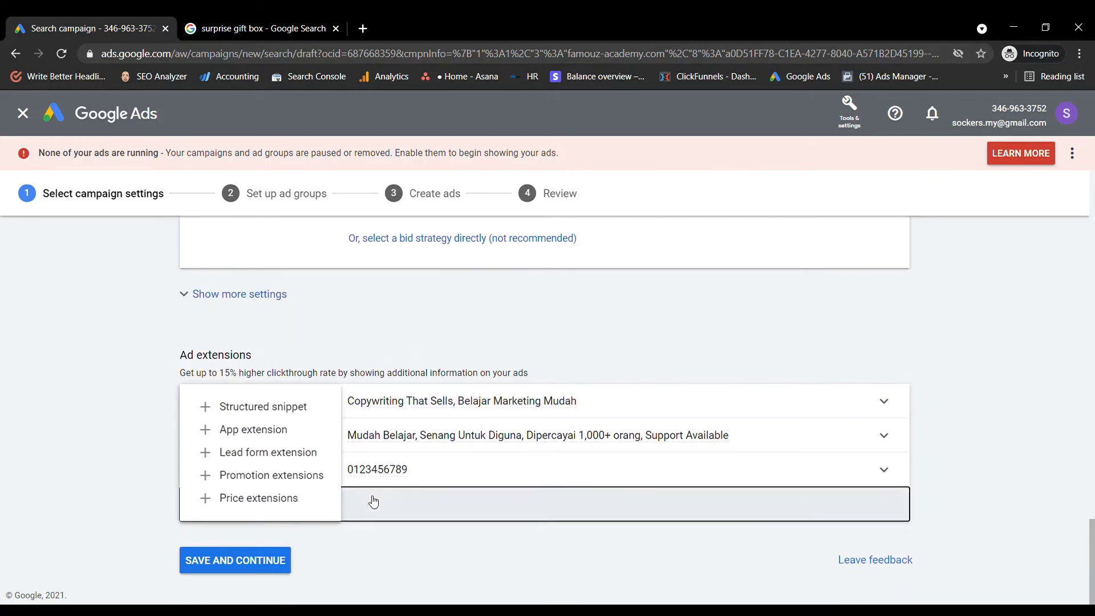
pyautogui.click(249, 408)
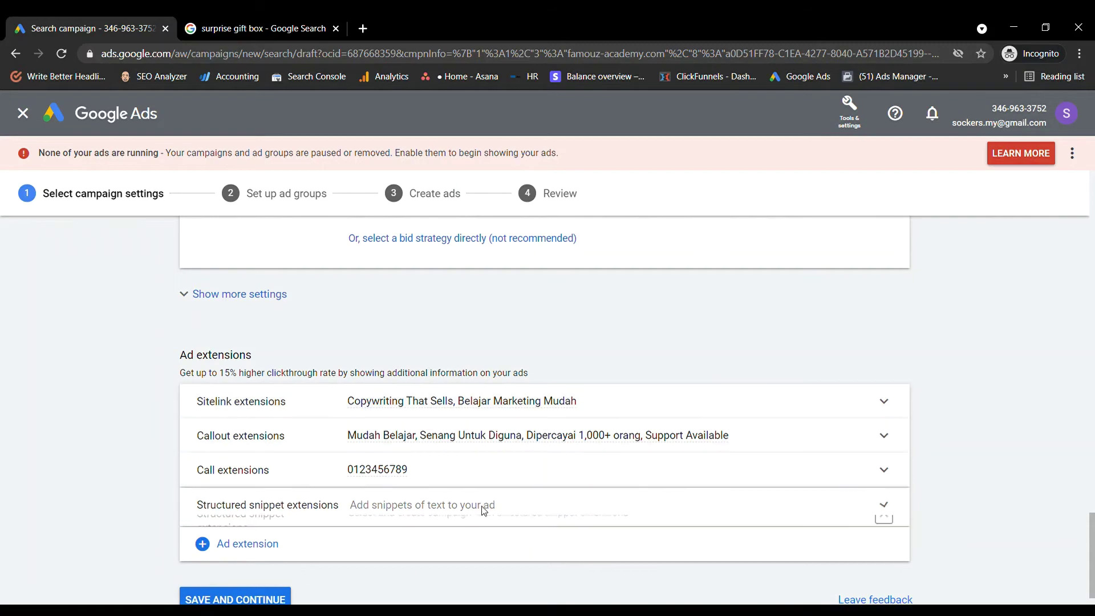
pyautogui.scroll(-7, 537, 523)
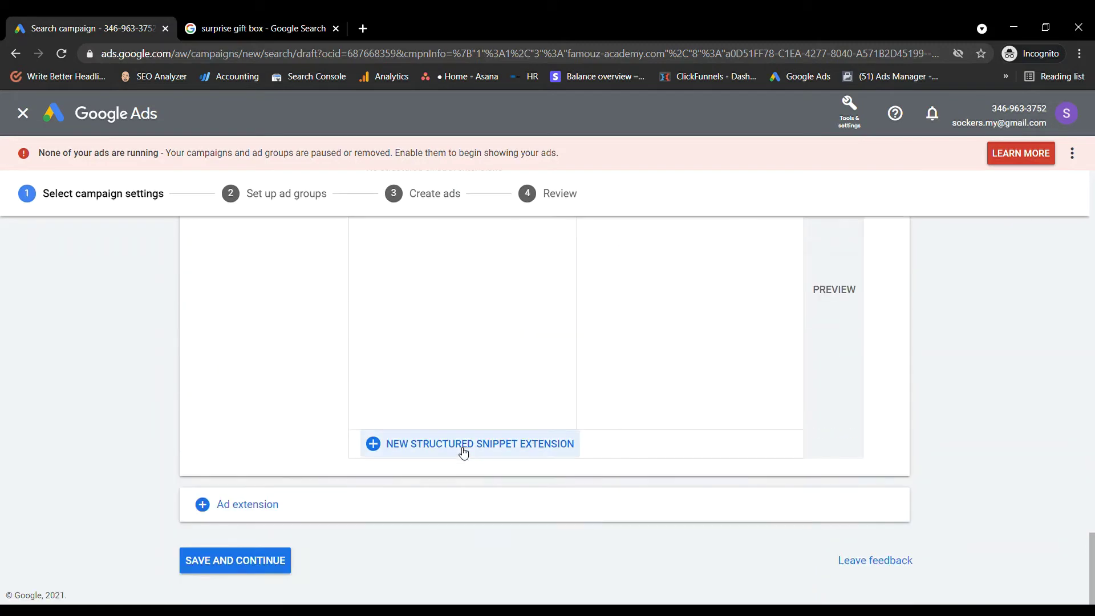
pyautogui.click(464, 452)
pyautogui.scroll(2, 482, 308)
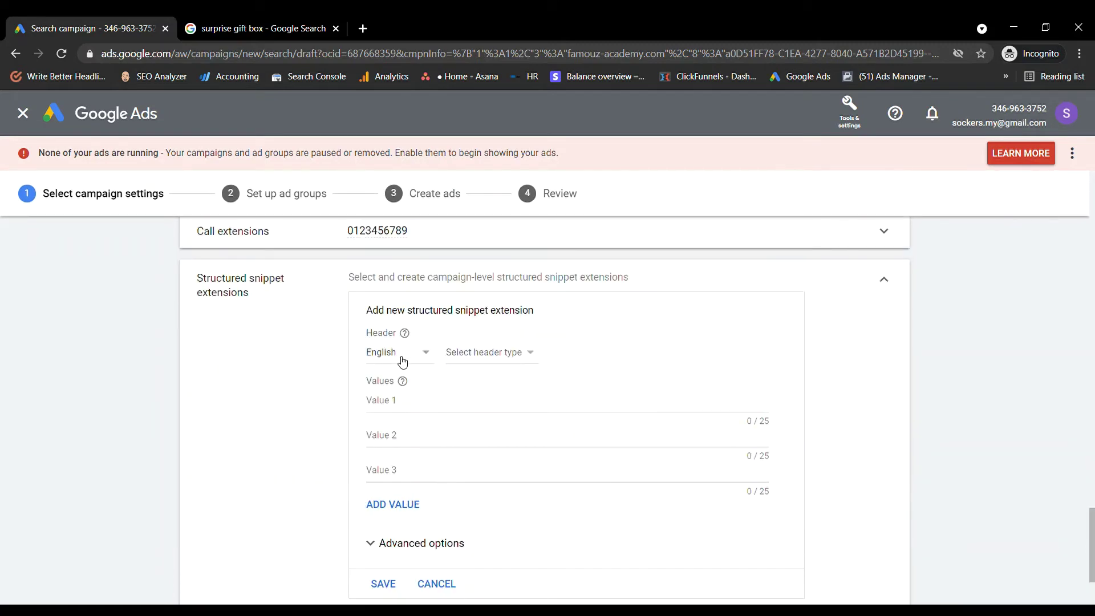
# - Set the structured snippet header language to Malay
pyautogui.click(402, 361)
pyautogui.click(674, 402)
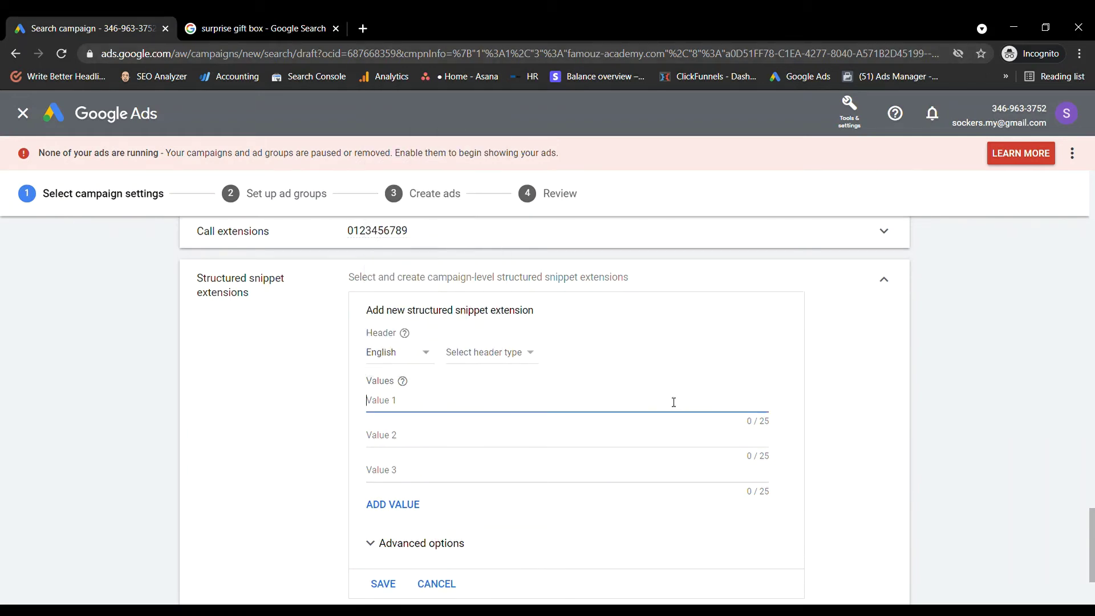
pyautogui.click(391, 354)
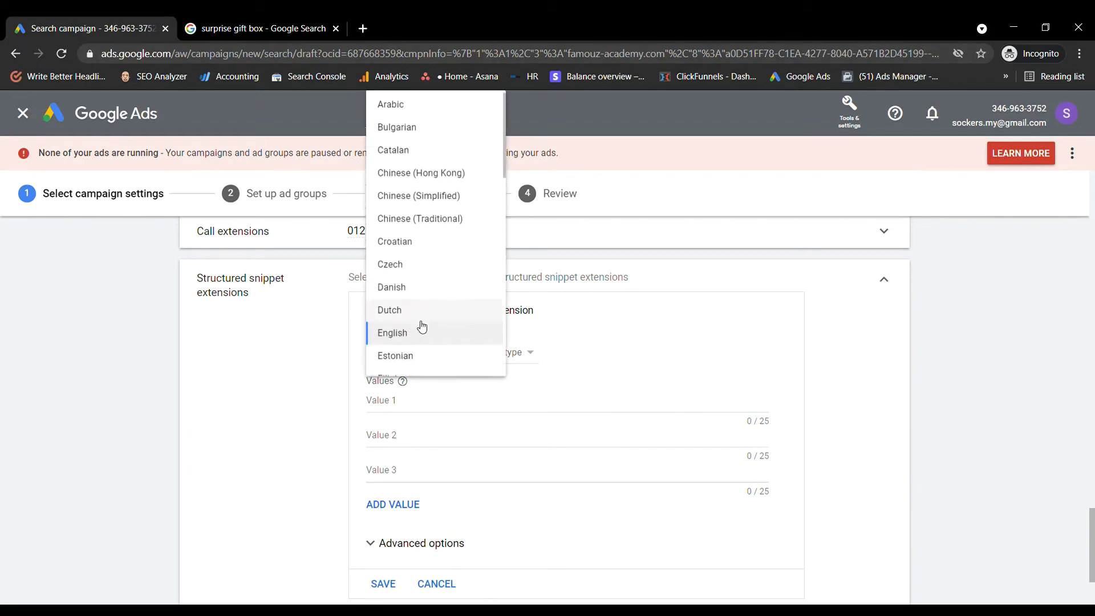
pyautogui.scroll(-9, 422, 326)
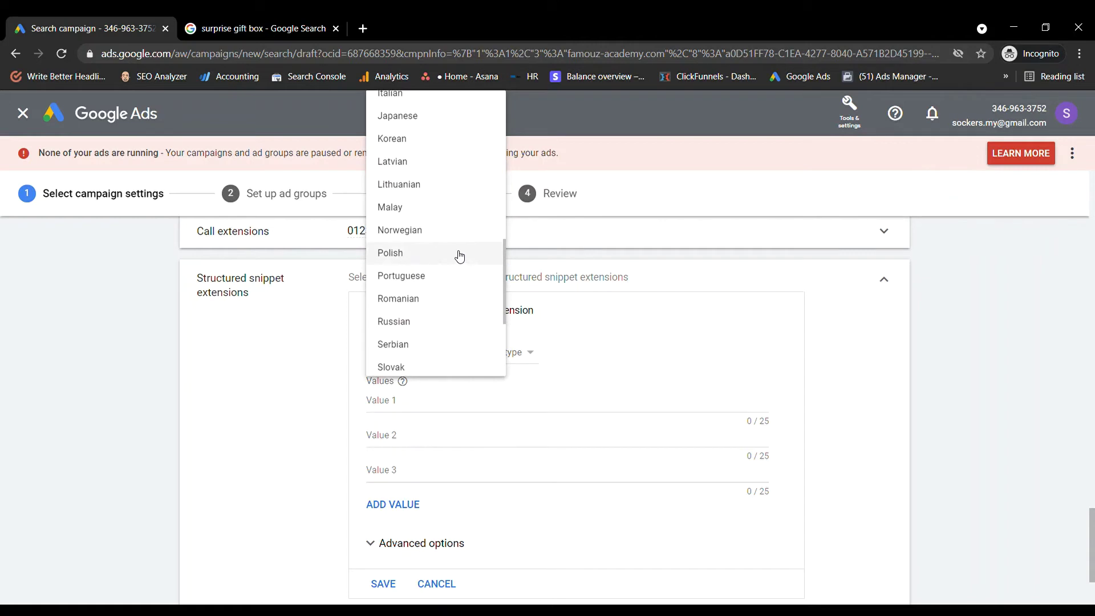
pyautogui.click(453, 214)
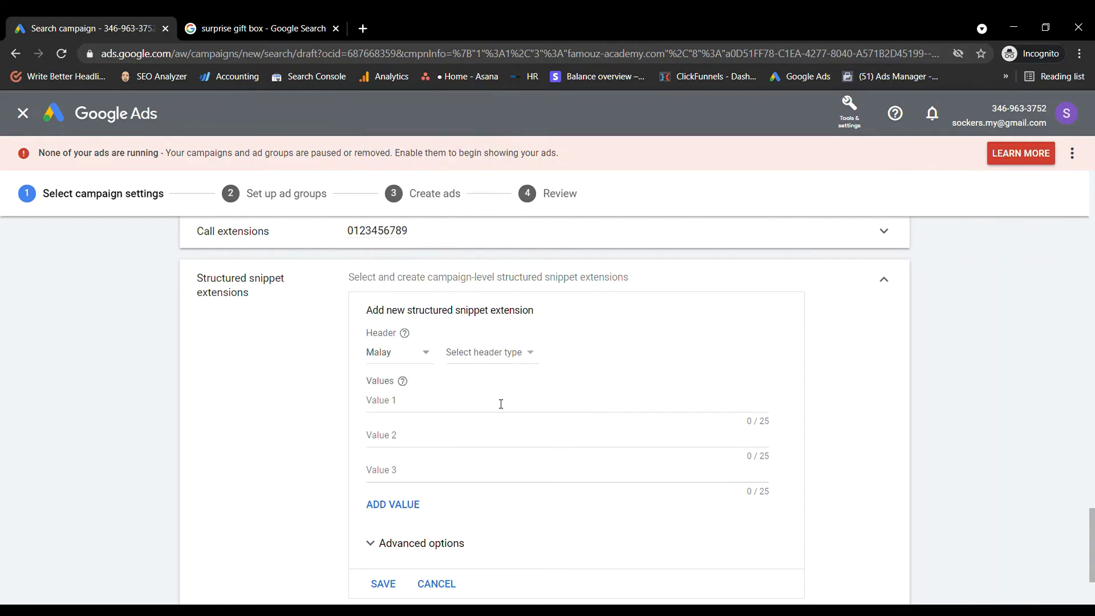
# - Set the structured snippet header type to Kursus
pyautogui.click(499, 355)
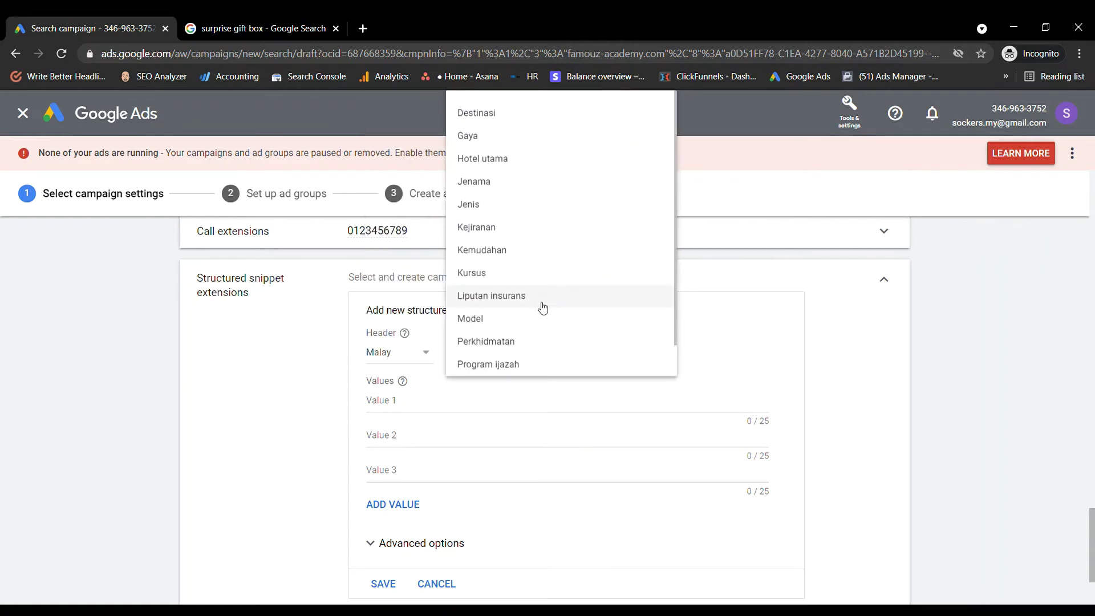
pyautogui.scroll(-1, 542, 308)
pyautogui.scroll(1, 541, 357)
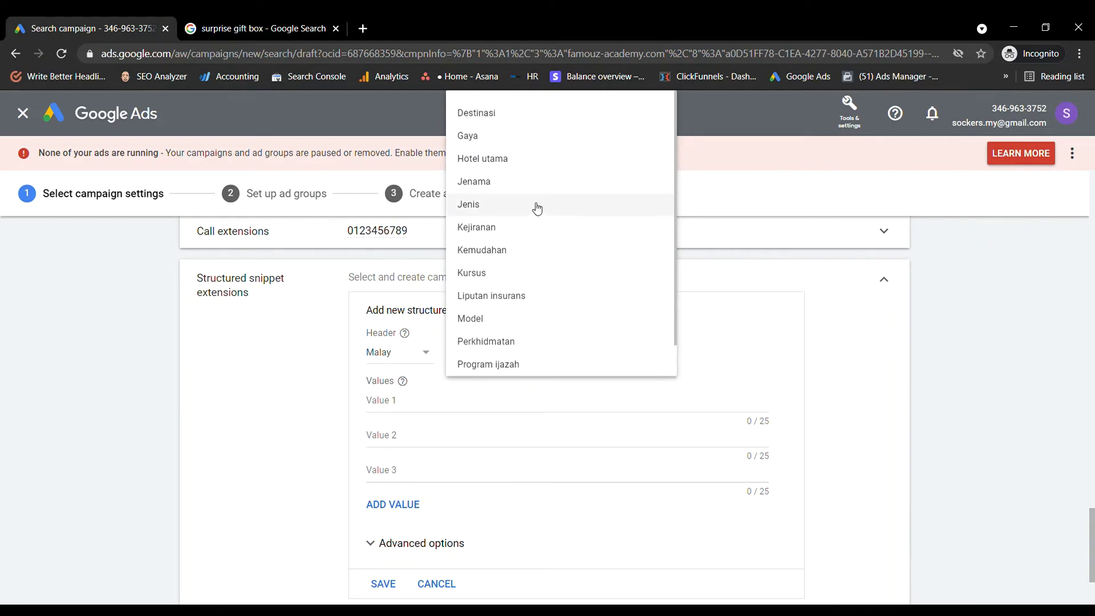
pyautogui.scroll(-1, 531, 308)
pyautogui.click(422, 353)
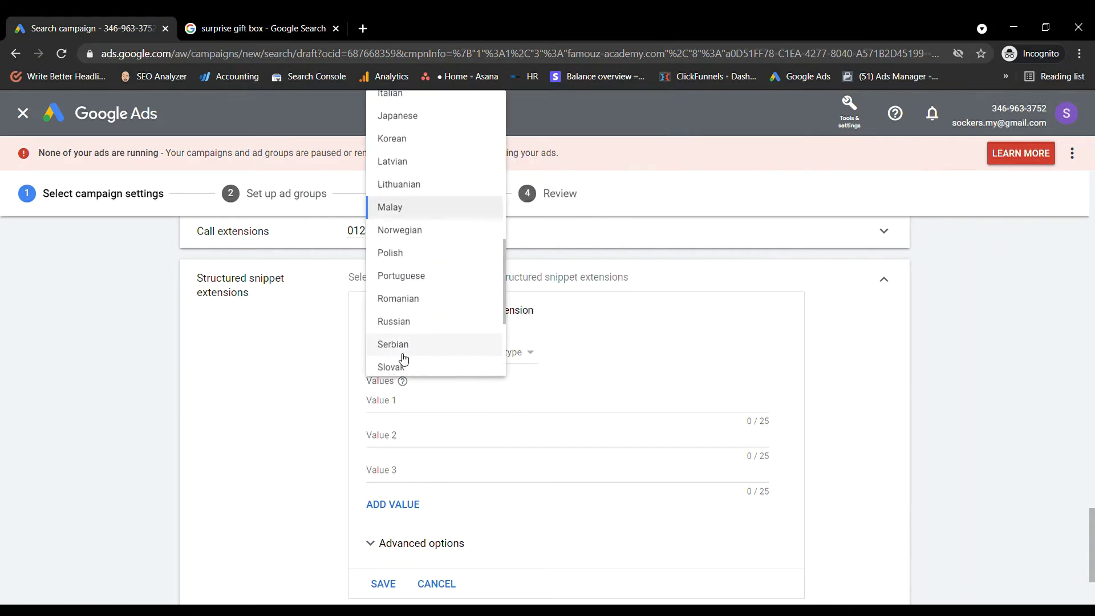
pyautogui.click(626, 324)
pyautogui.click(521, 352)
pyautogui.scroll(1, 530, 274)
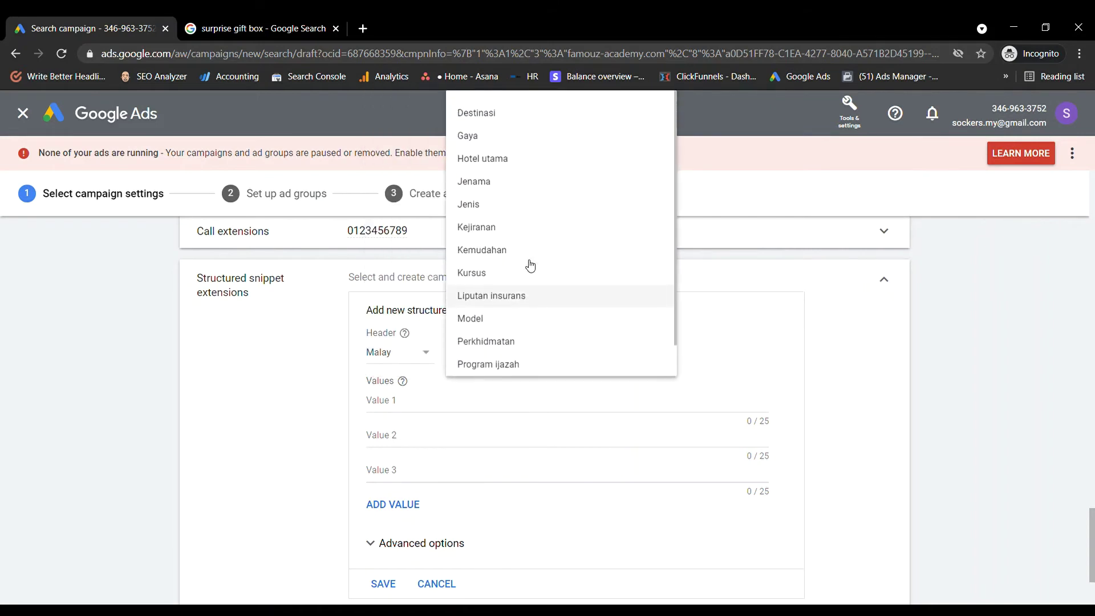
pyautogui.click(529, 274)
# - Enter "Belajar FB & Google Ads", "Lifetime Access" and "Updated Server" as the three structured snippet values
pyautogui.click(481, 407)
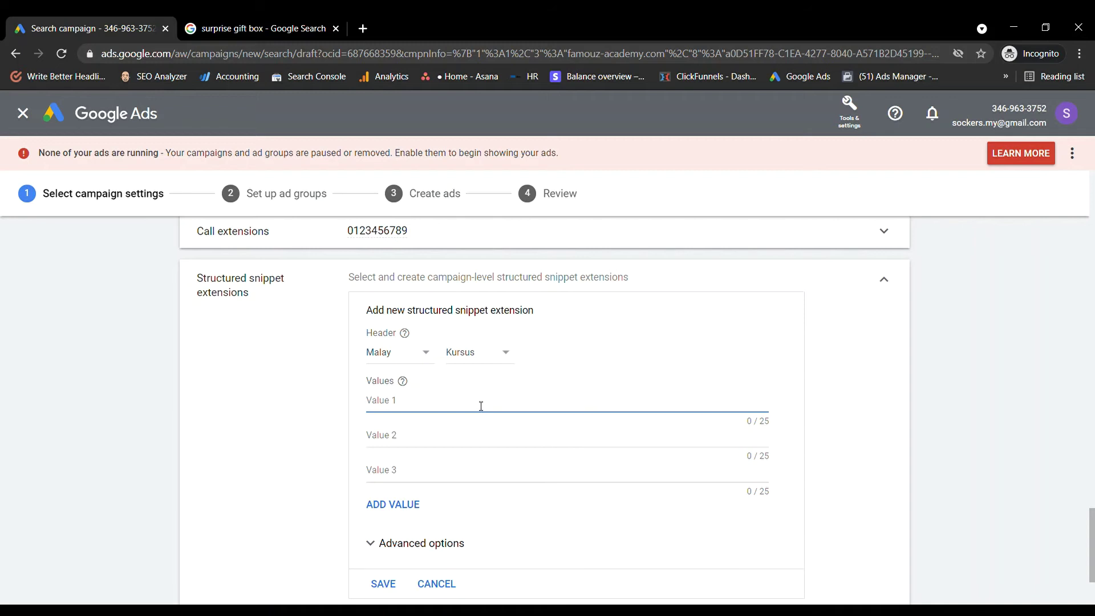
pyautogui.write('Belajar FB & Google Ads')
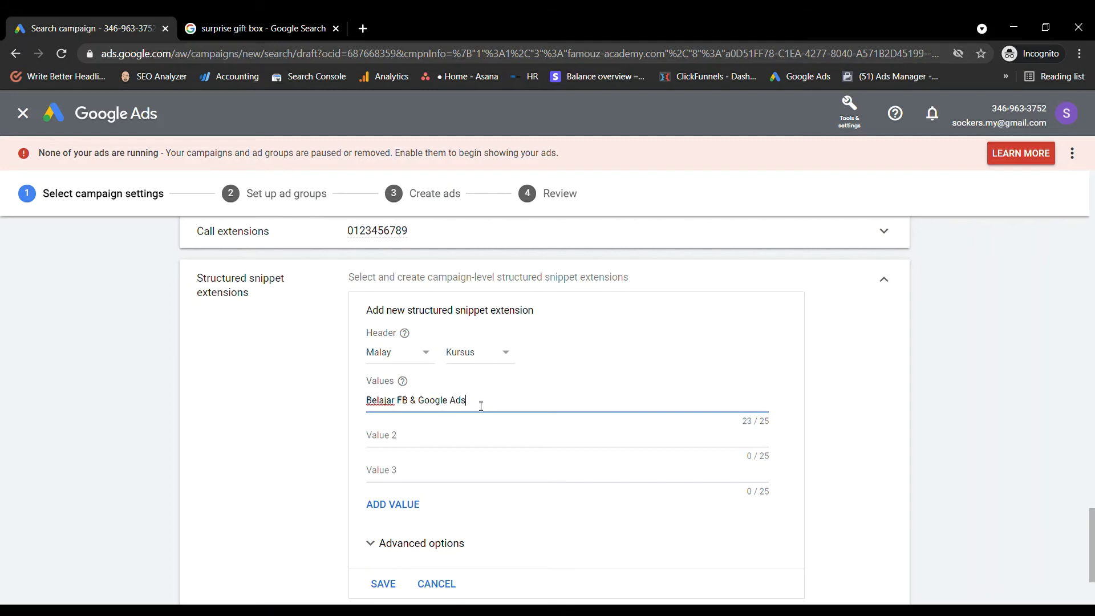
pyautogui.click(509, 437)
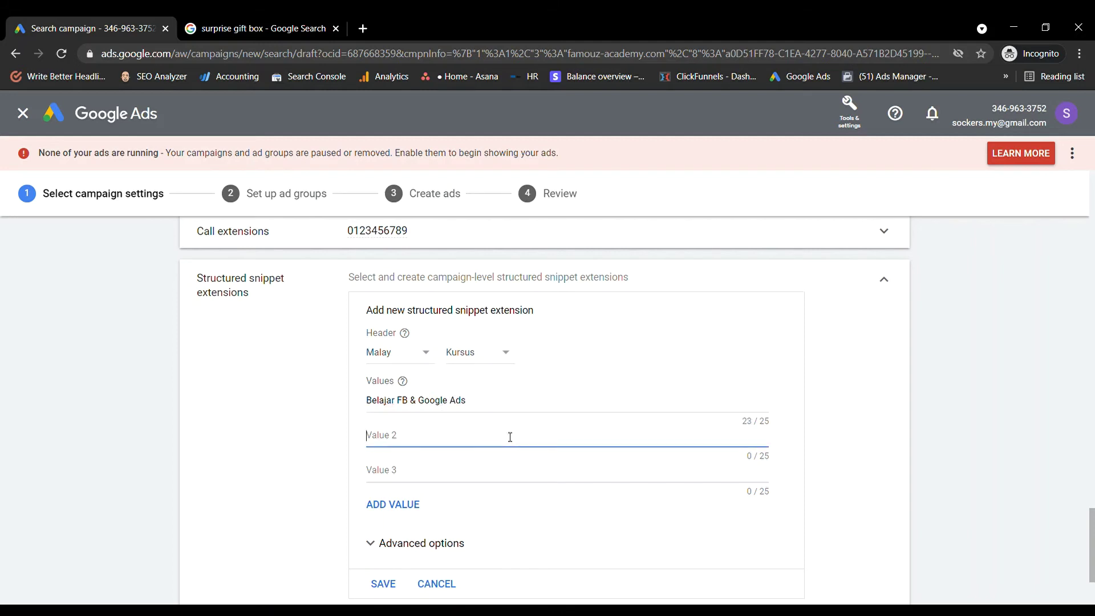
pyautogui.write('Lifetime Access')
pyautogui.click(514, 479)
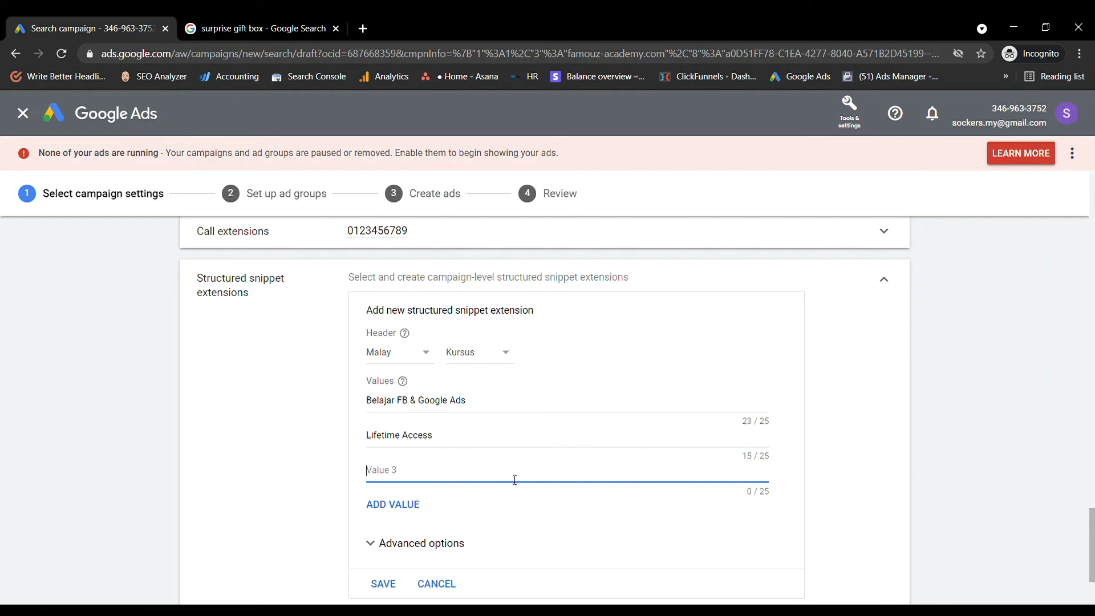
pyautogui.write('Updated Server')
pyautogui.click(826, 489)
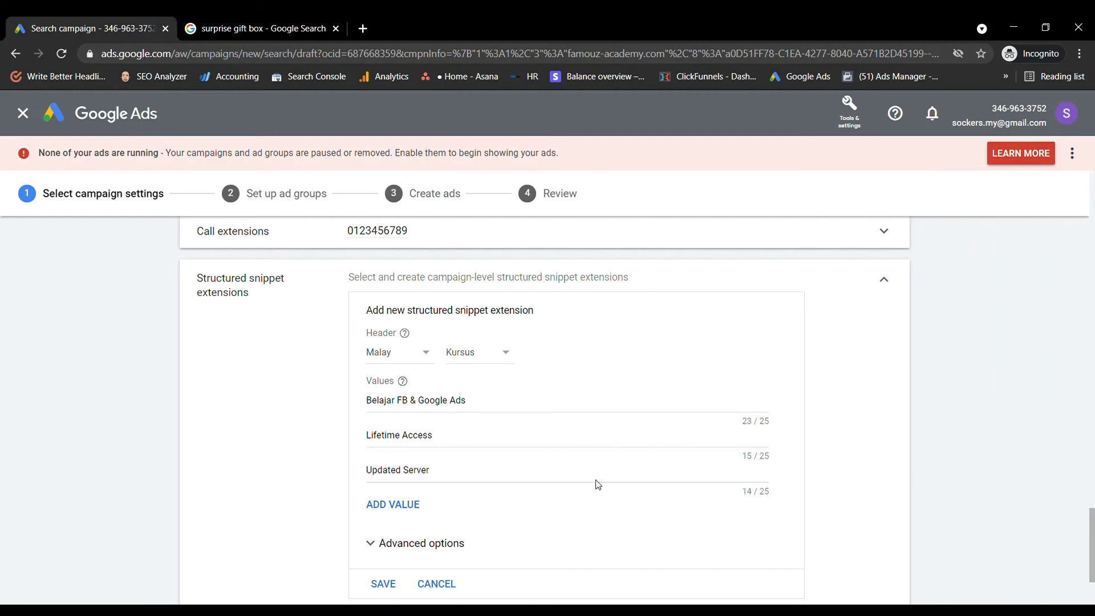
pyautogui.scroll(-2, 401, 512)
pyautogui.click(399, 419)
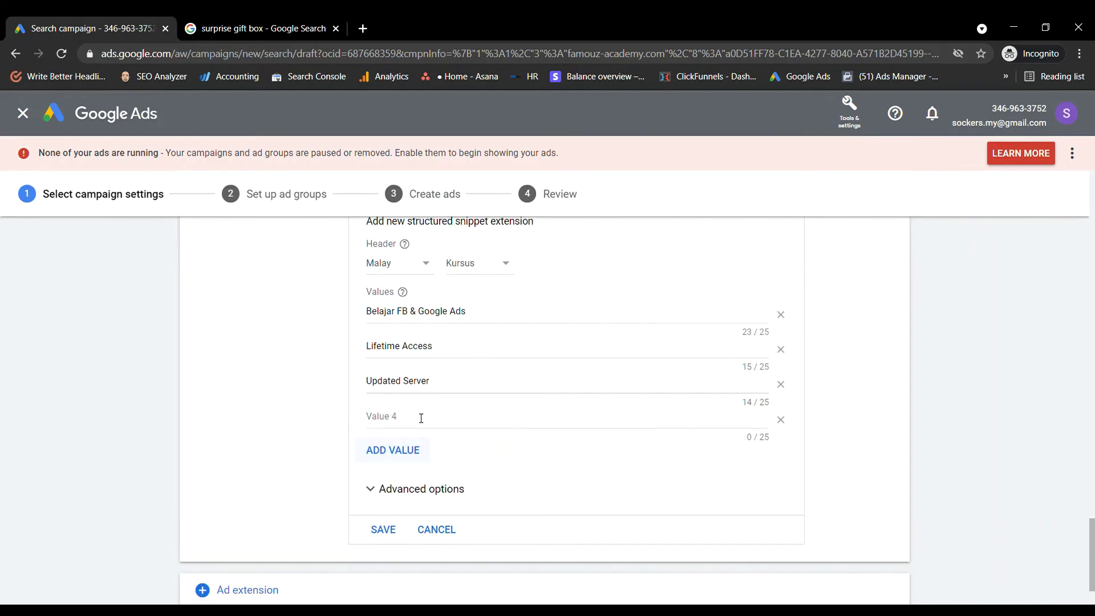
pyautogui.click(402, 450)
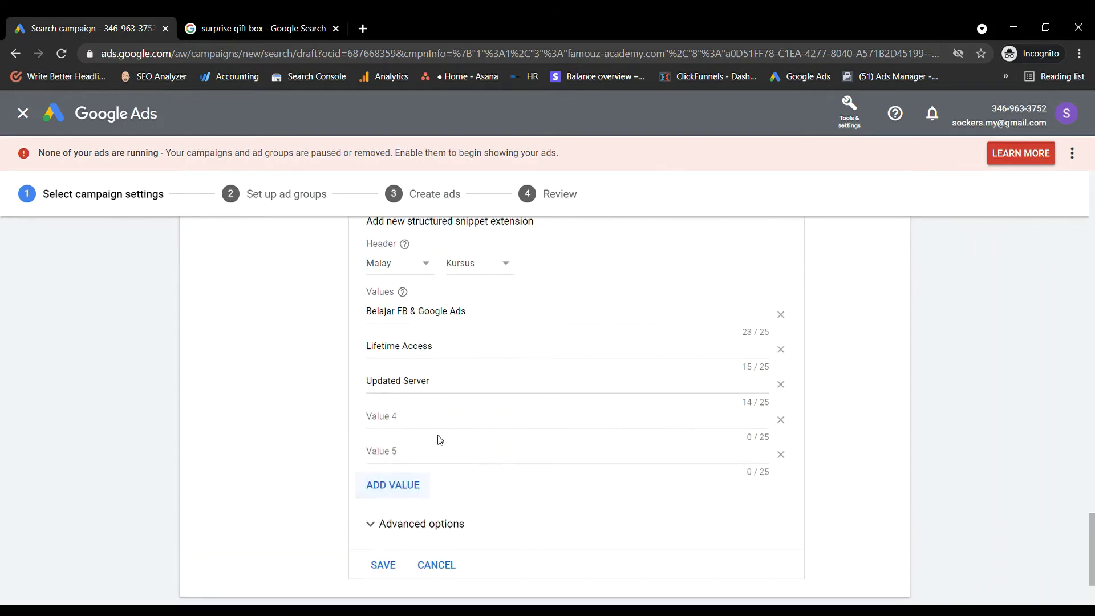
pyautogui.click(780, 419)
pyautogui.click(780, 421)
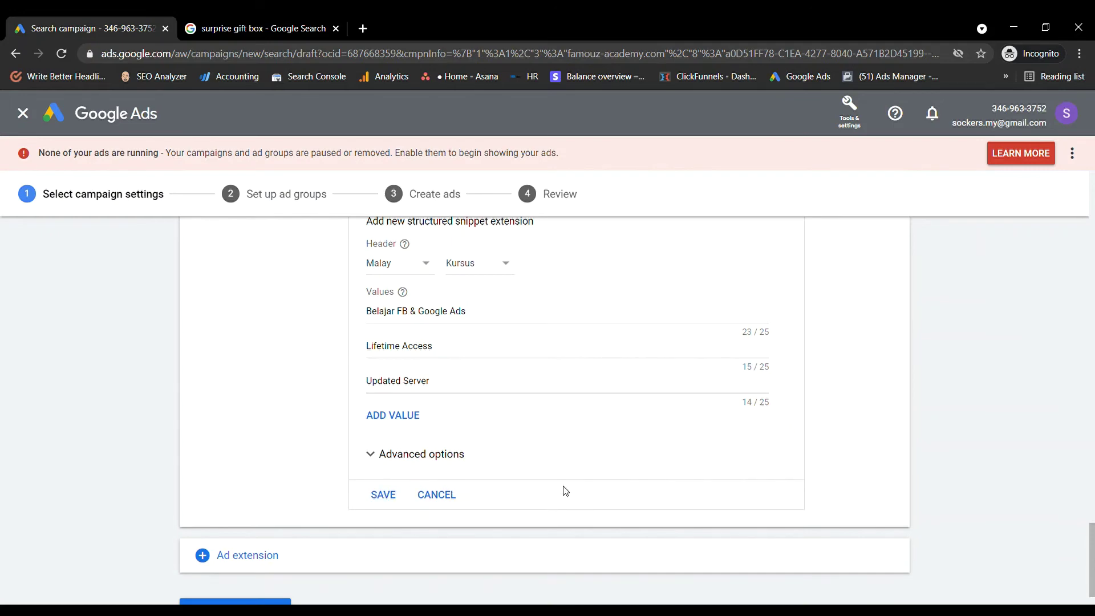
# - Save the structured snippet extension and collapse its section
pyautogui.click(381, 499)
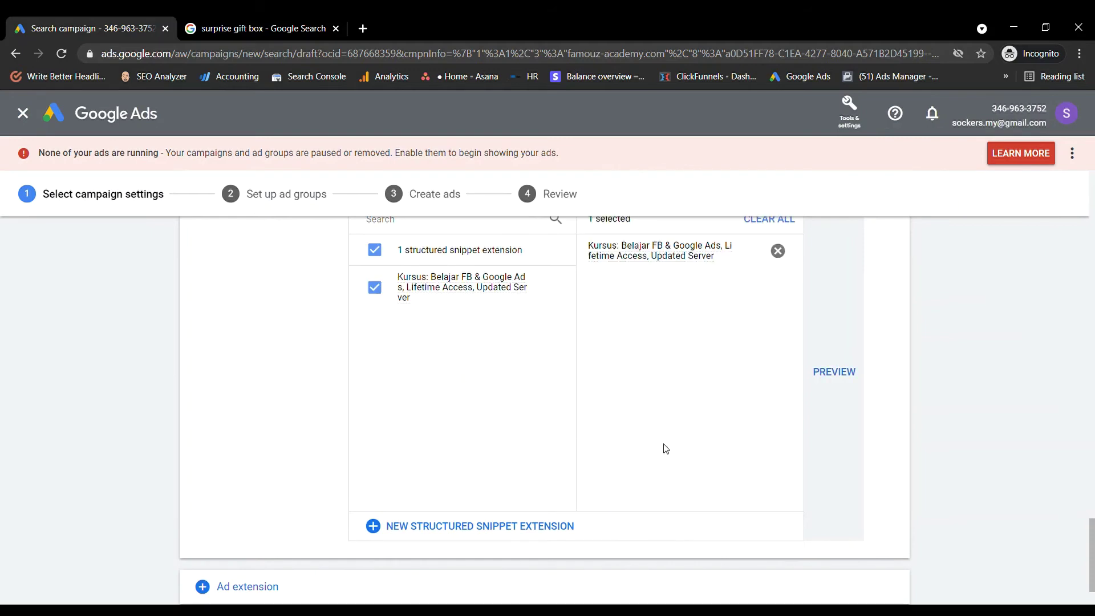
pyautogui.scroll(3, 666, 449)
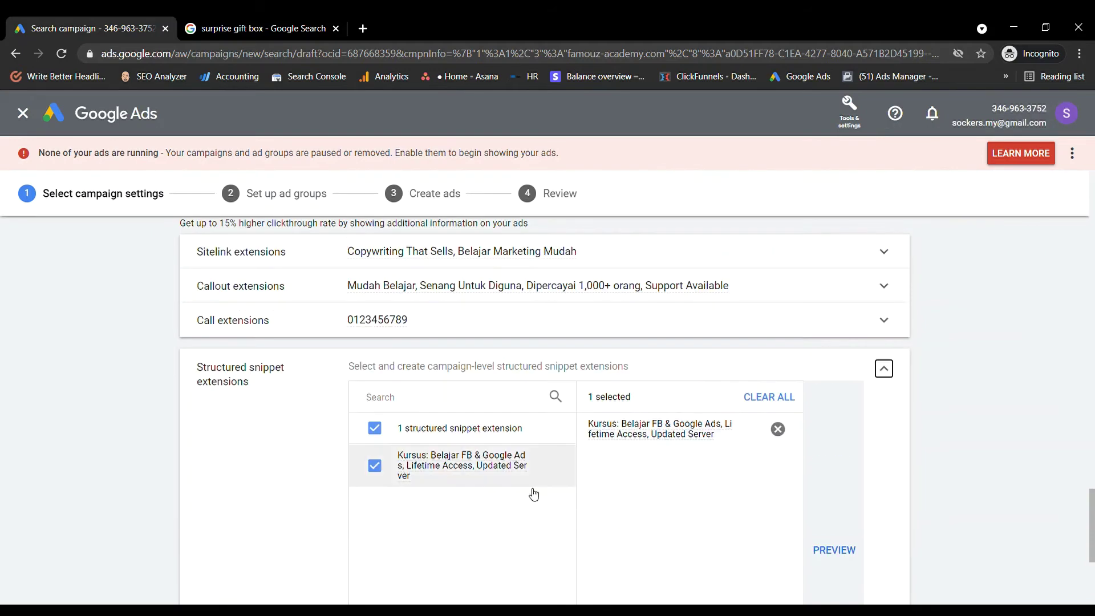
pyautogui.click(896, 372)
# - Add price extensions to the campaign's ad extensions and expand their section
pyautogui.click(239, 507)
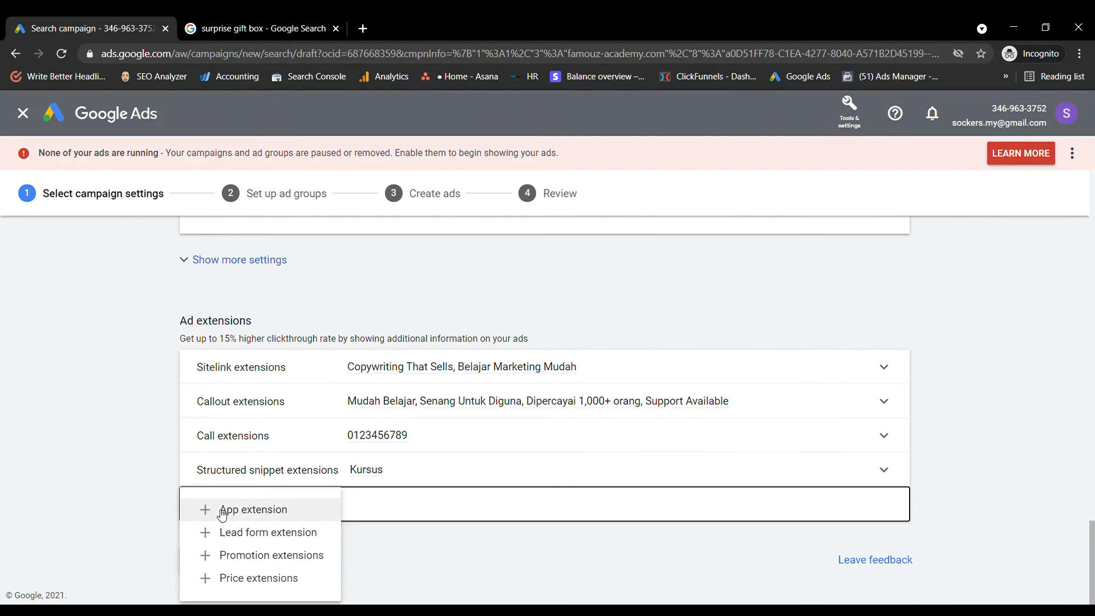
pyautogui.click(216, 579)
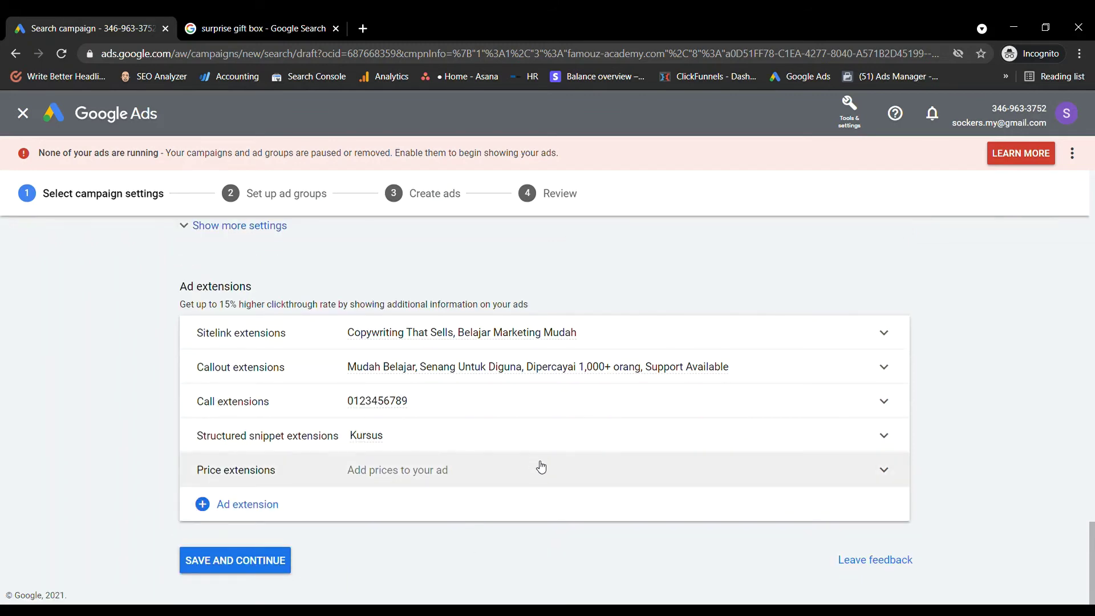
pyautogui.click(540, 466)
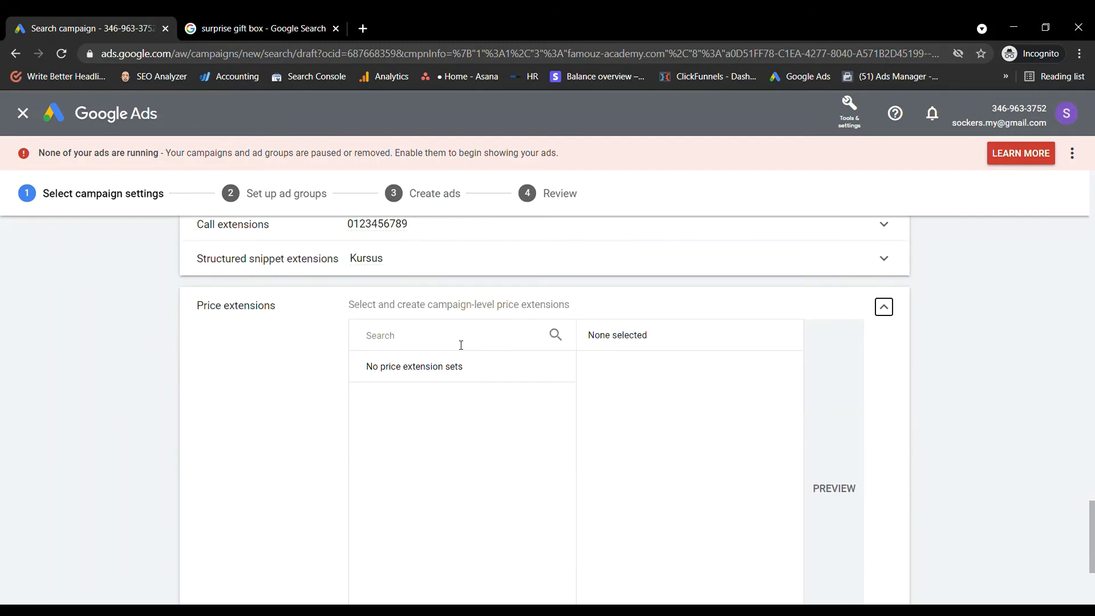
# - Start a new price extension and look through its available currencies
pyautogui.click(460, 344)
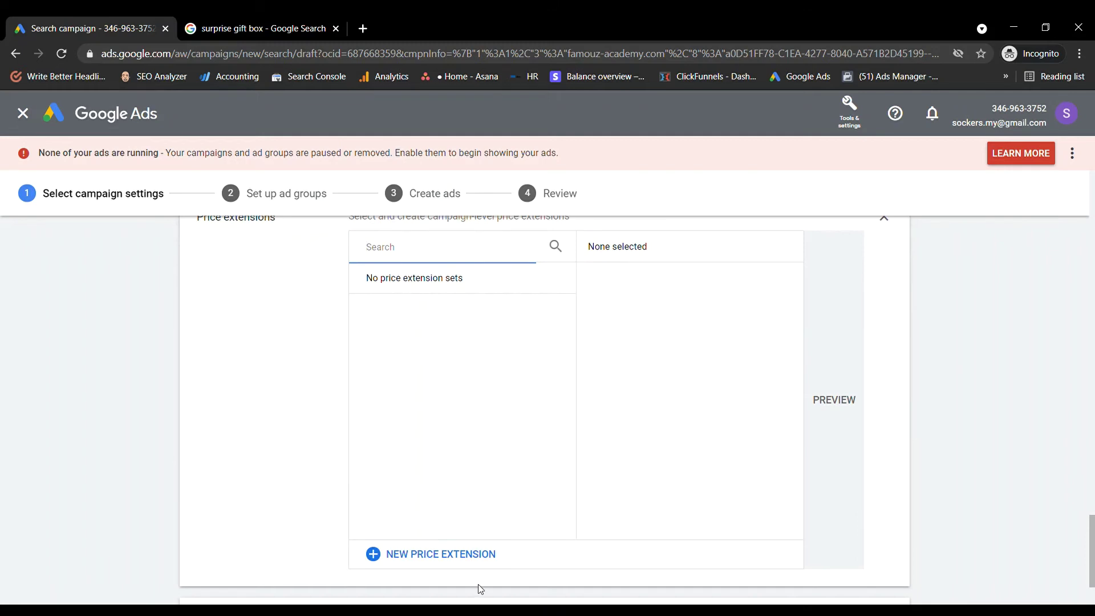
pyautogui.click(488, 552)
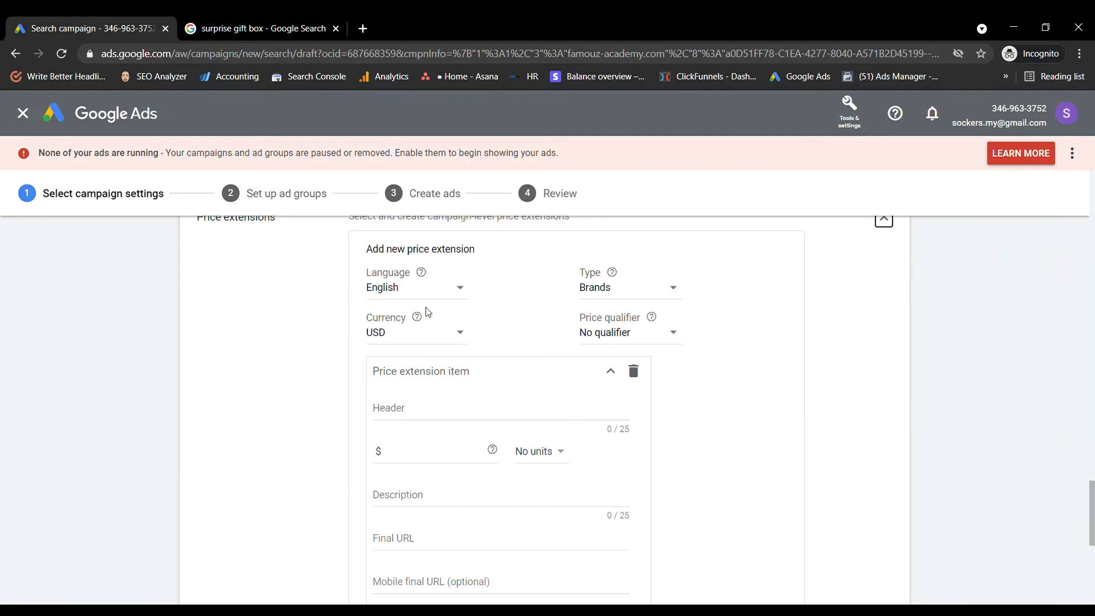
pyautogui.click(454, 329)
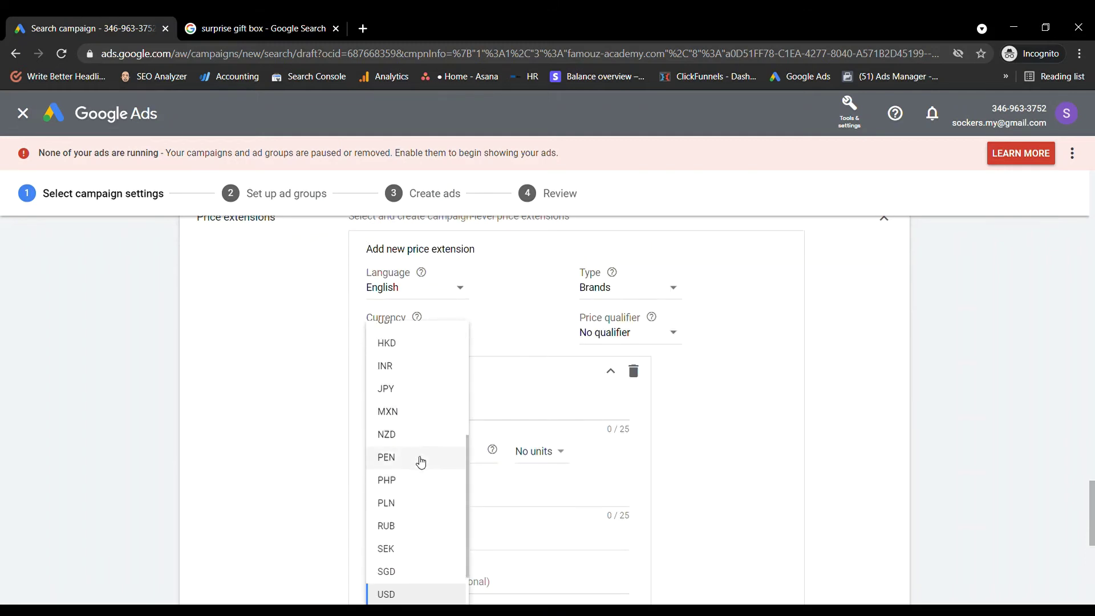
pyautogui.scroll(4, 419, 456)
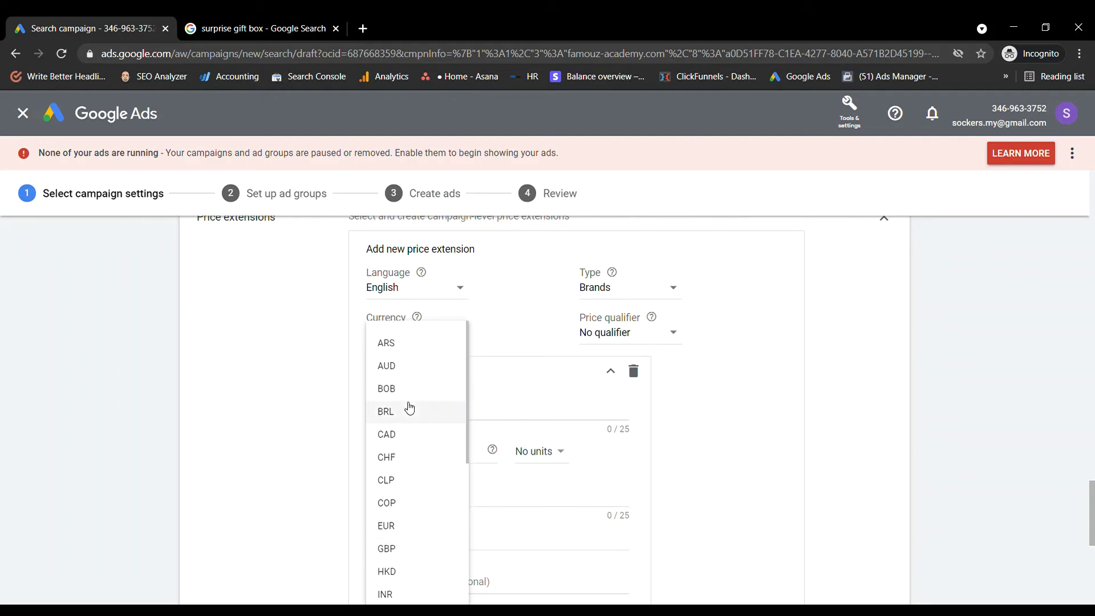
pyautogui.scroll(-5, 410, 422)
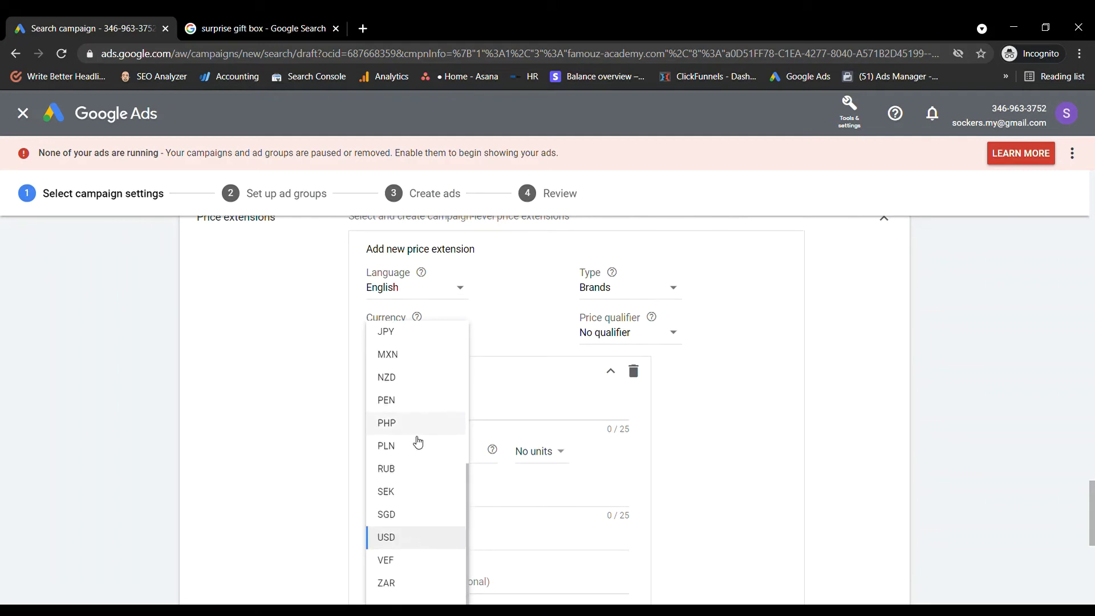
pyautogui.scroll(3, 416, 484)
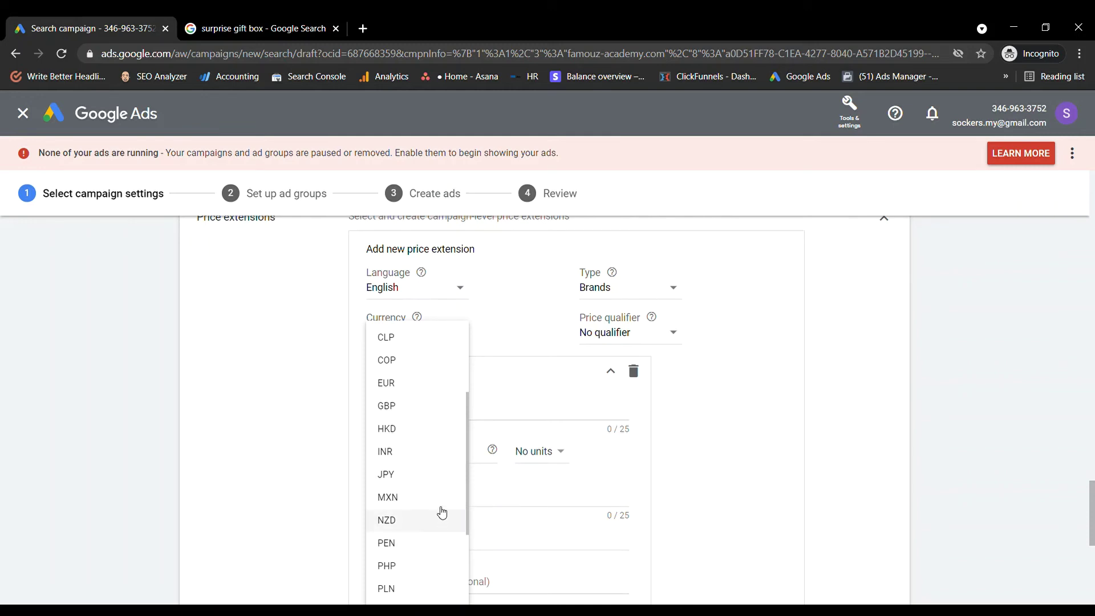
pyautogui.scroll(3, 438, 410)
pyautogui.click(821, 501)
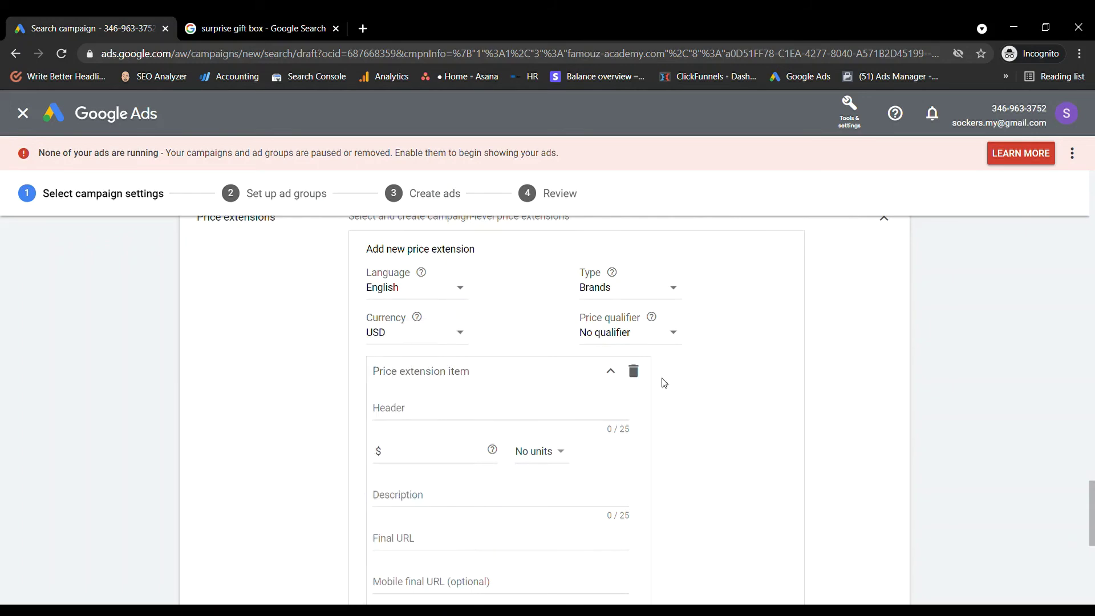
# - Delete an empty price extension item and collapse the price extensions section to discard the unsaved extension
pyautogui.scroll(3, 640, 377)
pyautogui.scroll(-2, 648, 490)
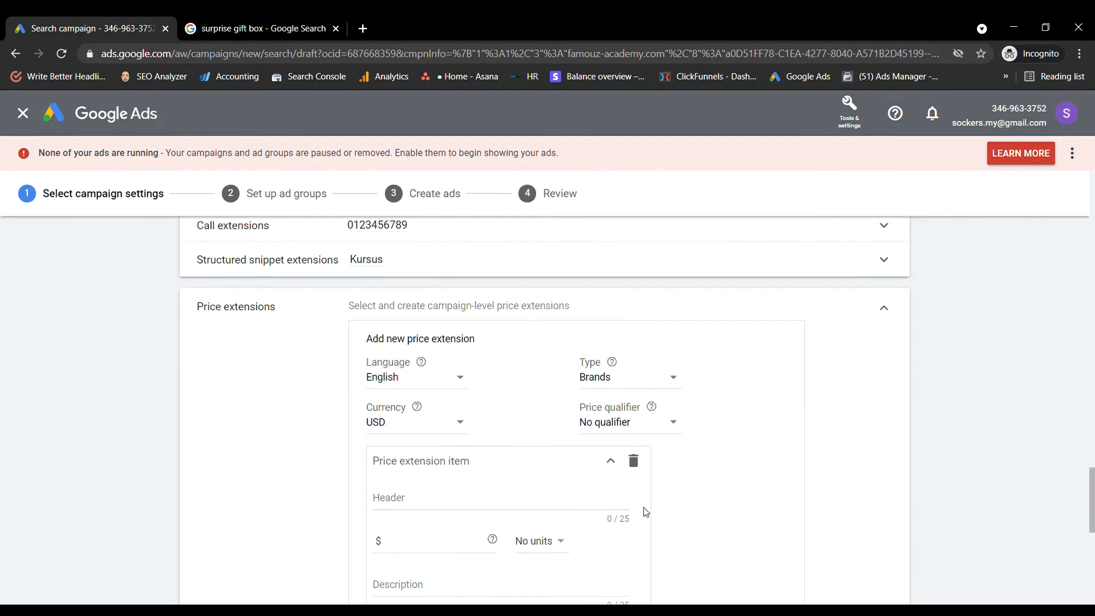
pyautogui.scroll(2, 643, 511)
pyautogui.click(633, 550)
pyautogui.scroll(-2, 684, 561)
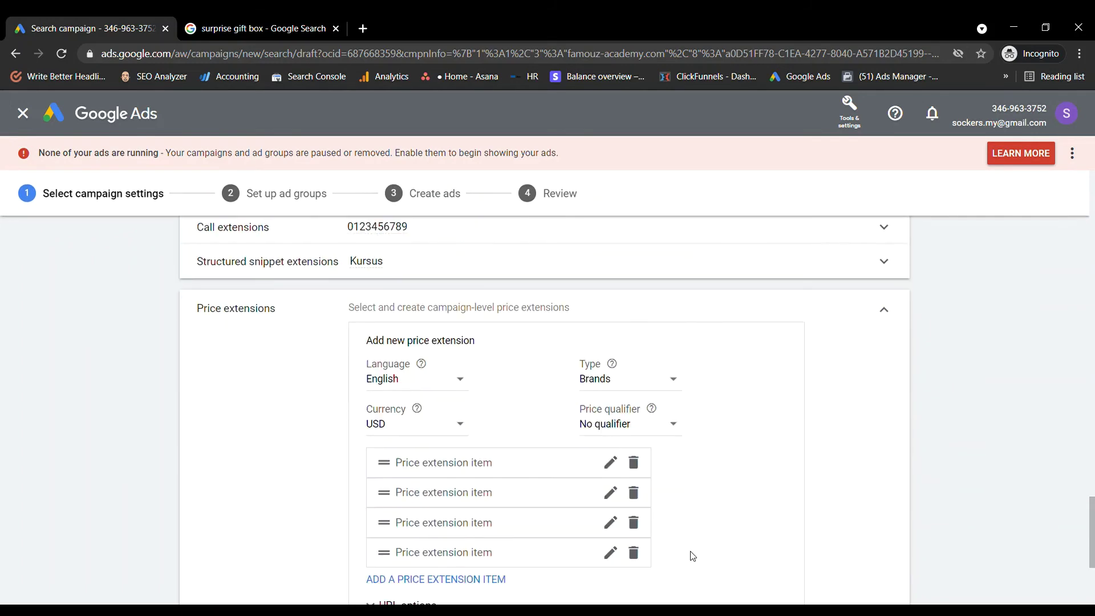
pyautogui.click(884, 309)
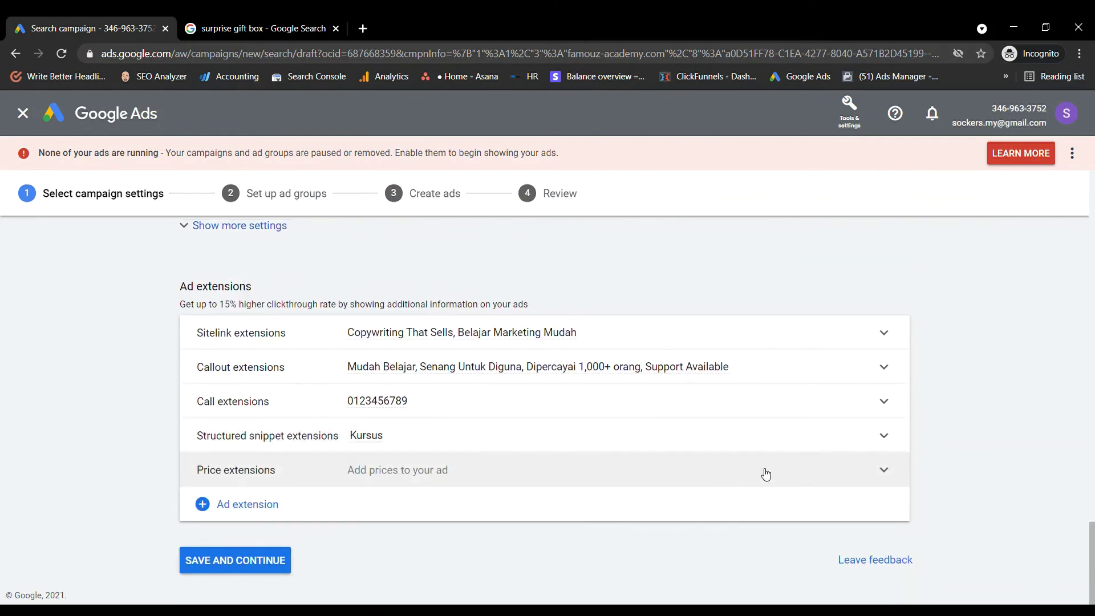
pyautogui.click(901, 472)
pyautogui.scroll(-2, 452, 462)
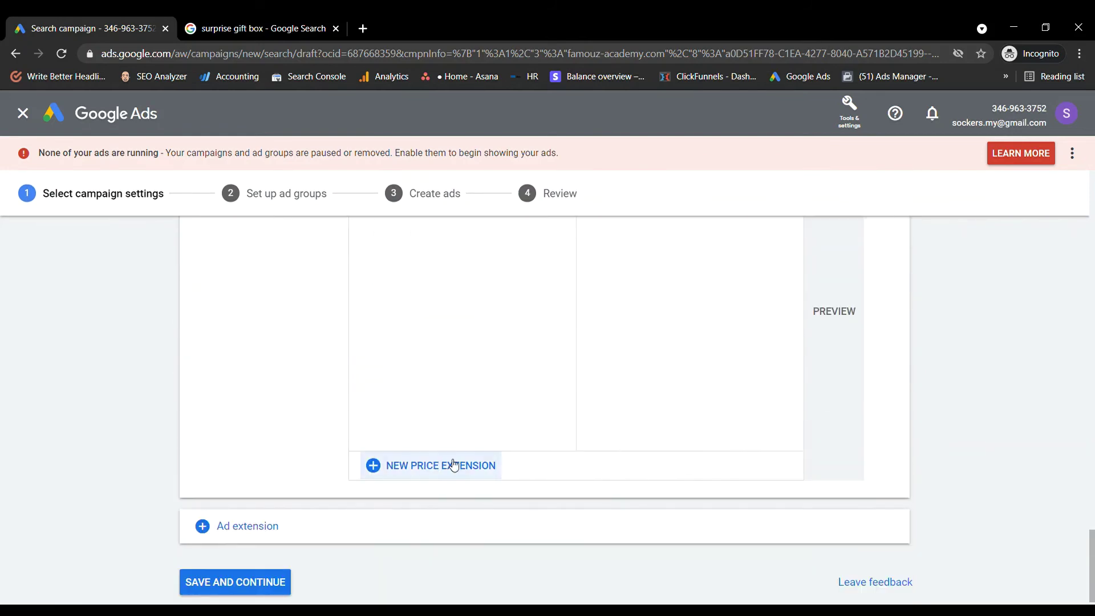
pyautogui.scroll(2, 537, 498)
pyautogui.scroll(2, 538, 497)
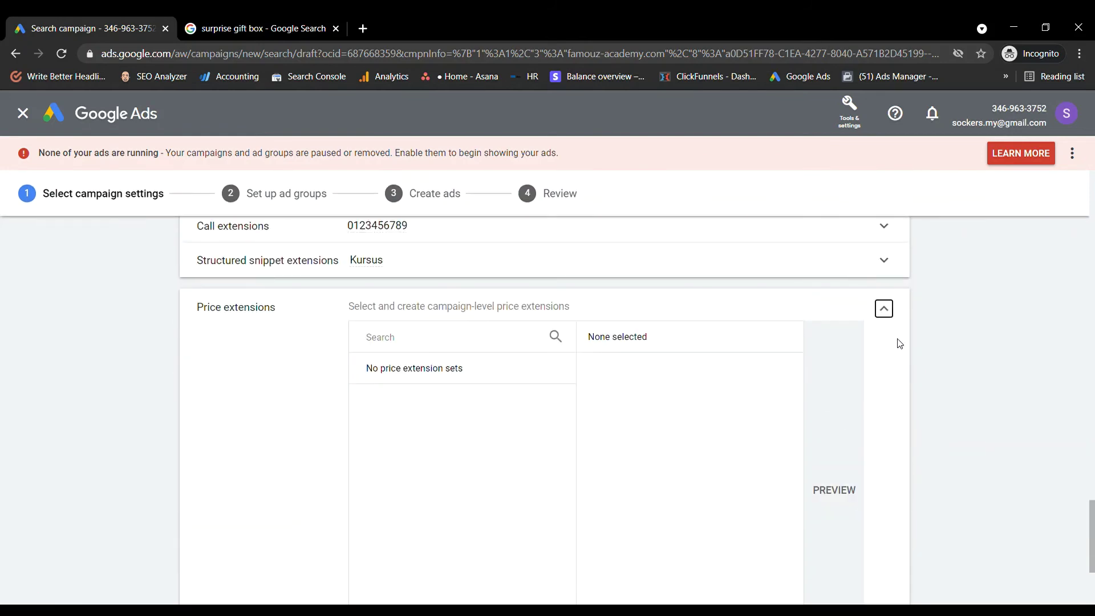
pyautogui.click(884, 310)
# - Add lead form extensions to the campaign's ad extensions and expand their section
pyautogui.click(269, 506)
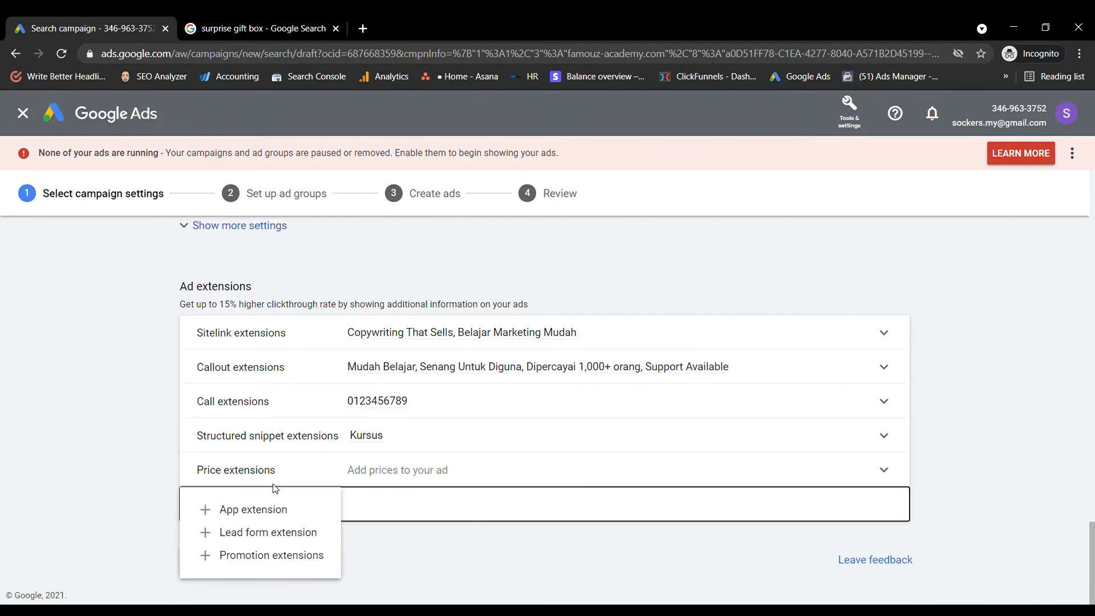
pyautogui.click(306, 534)
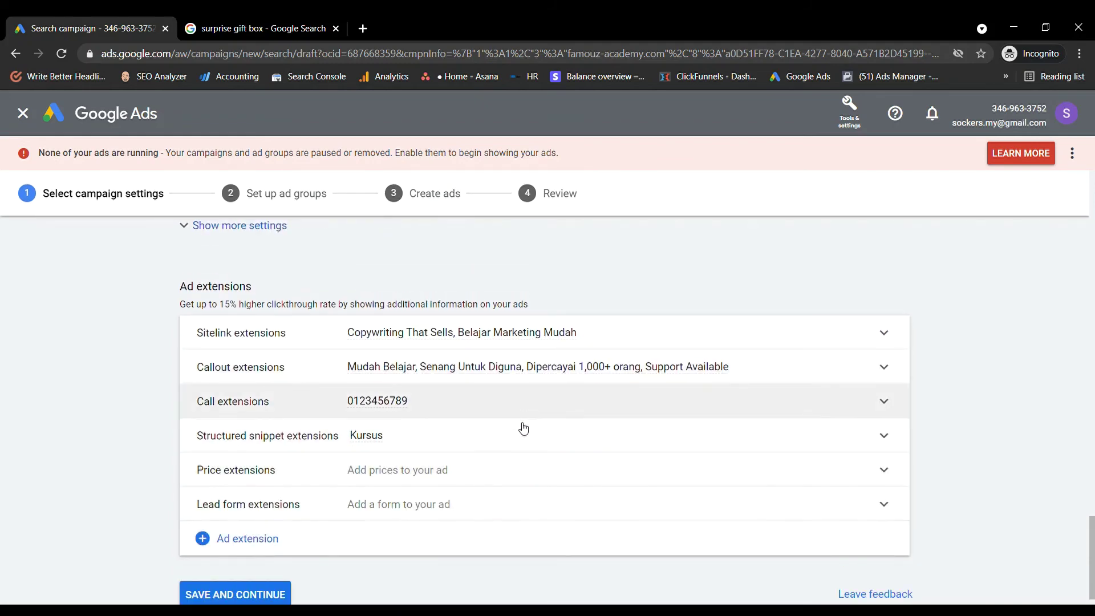
pyautogui.click(884, 504)
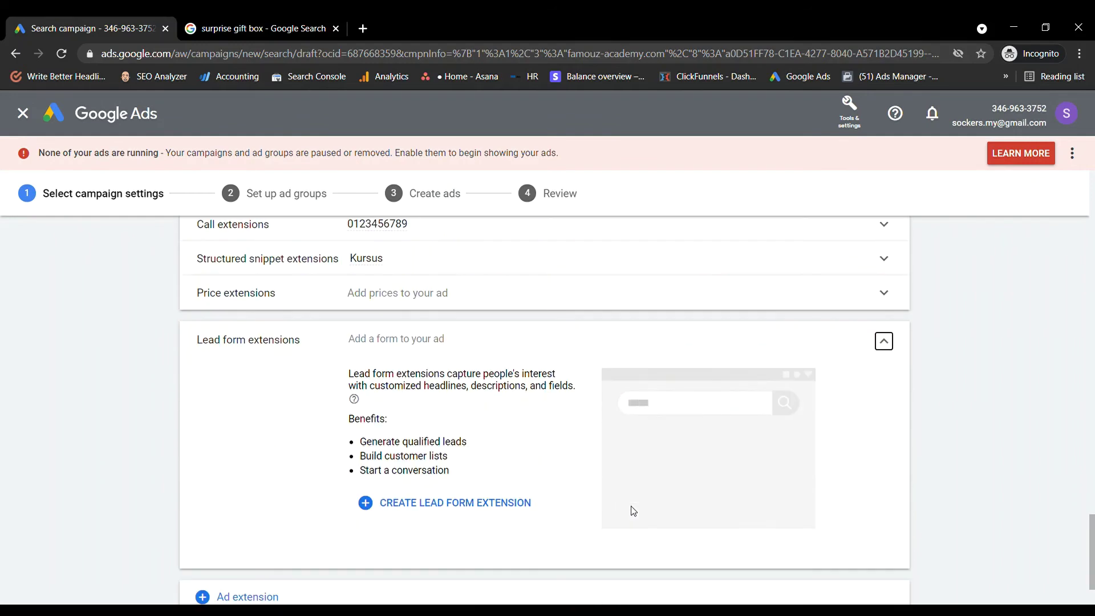
pyautogui.click(425, 507)
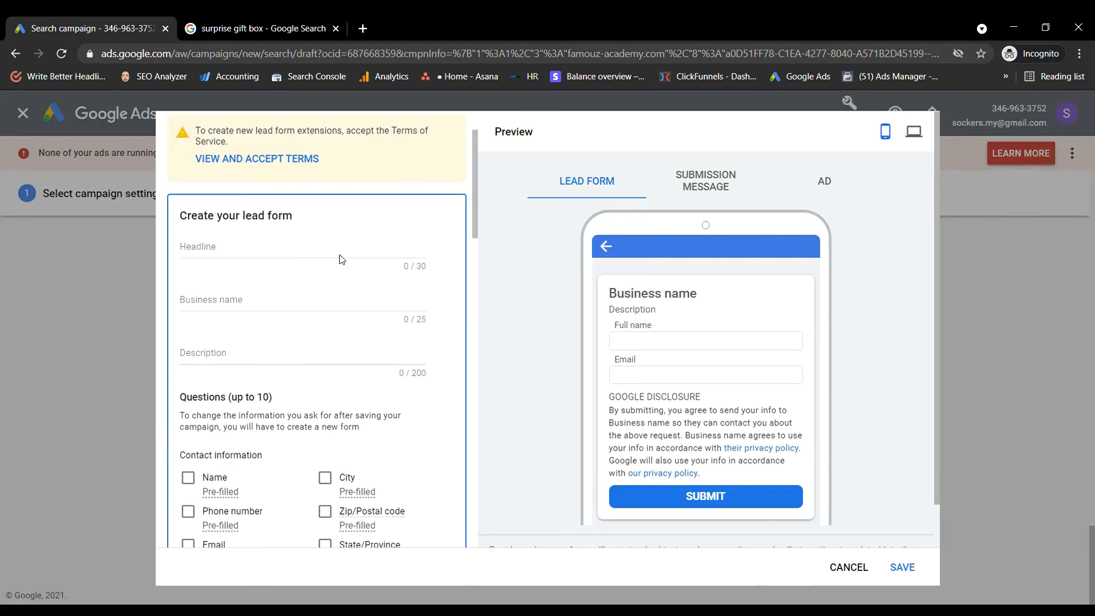
pyautogui.click(266, 250)
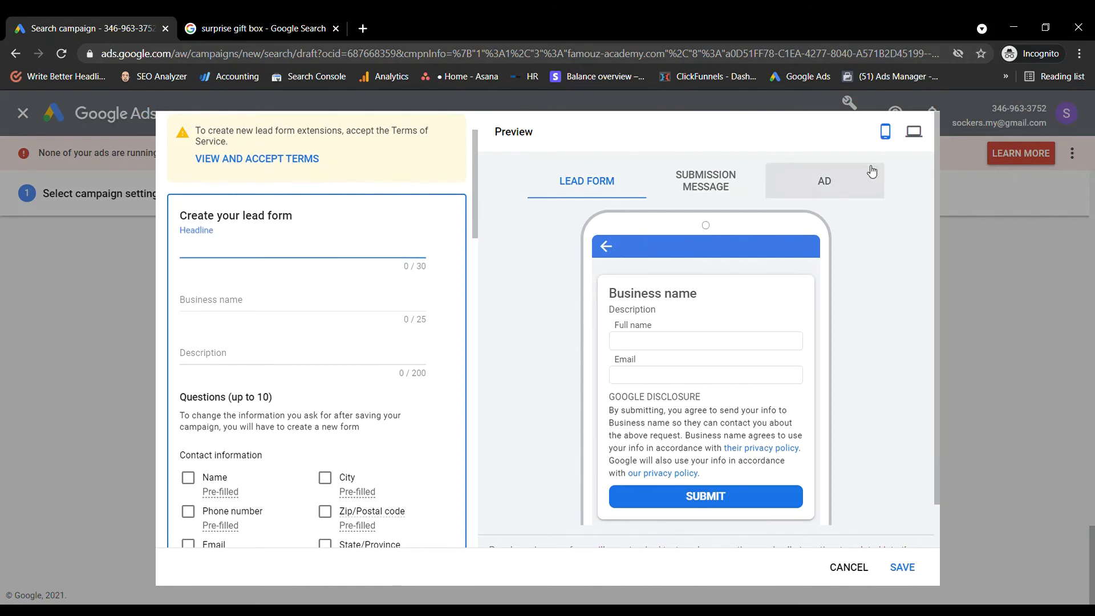
pyautogui.click(954, 430)
pyautogui.click(849, 567)
pyautogui.scroll(-3, 497, 463)
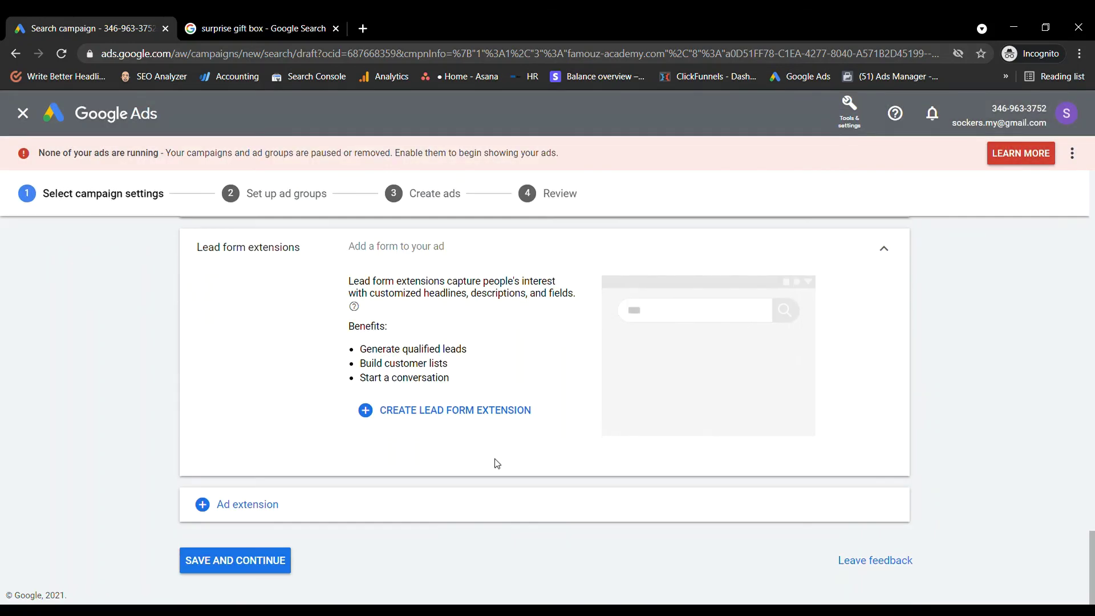
# - Add promotion extensions to the campaign's ad extensions and expand their section
pyautogui.click(286, 509)
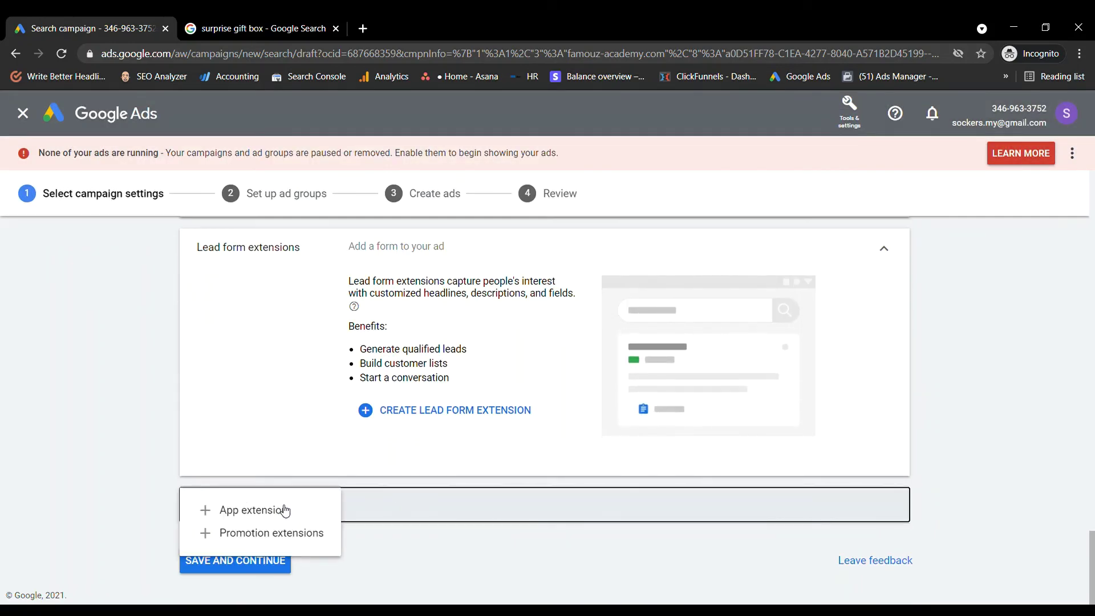
pyautogui.click(304, 533)
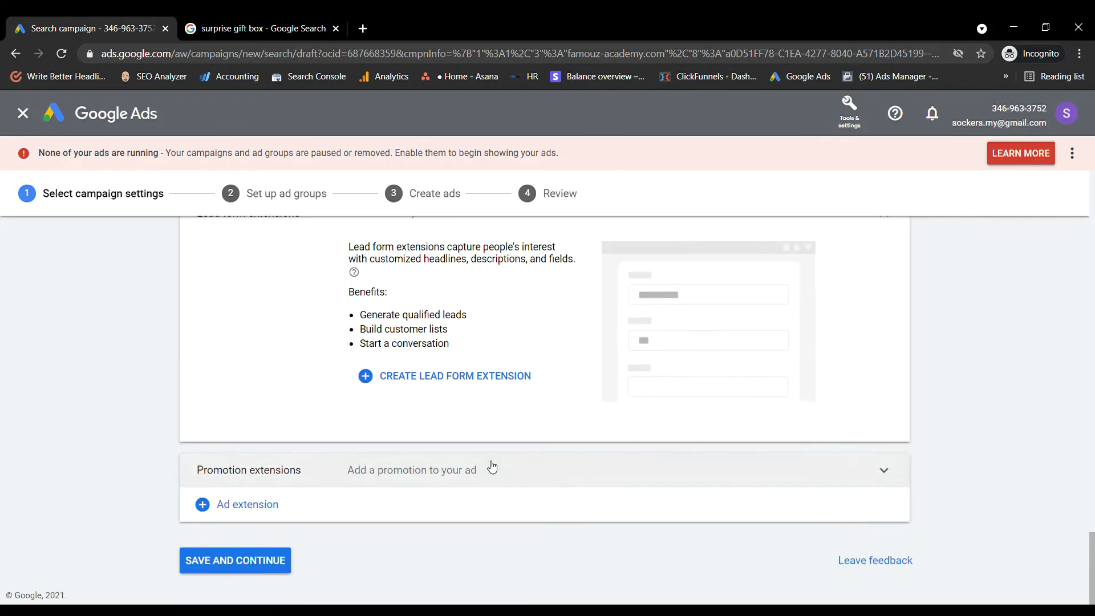
pyautogui.click(884, 471)
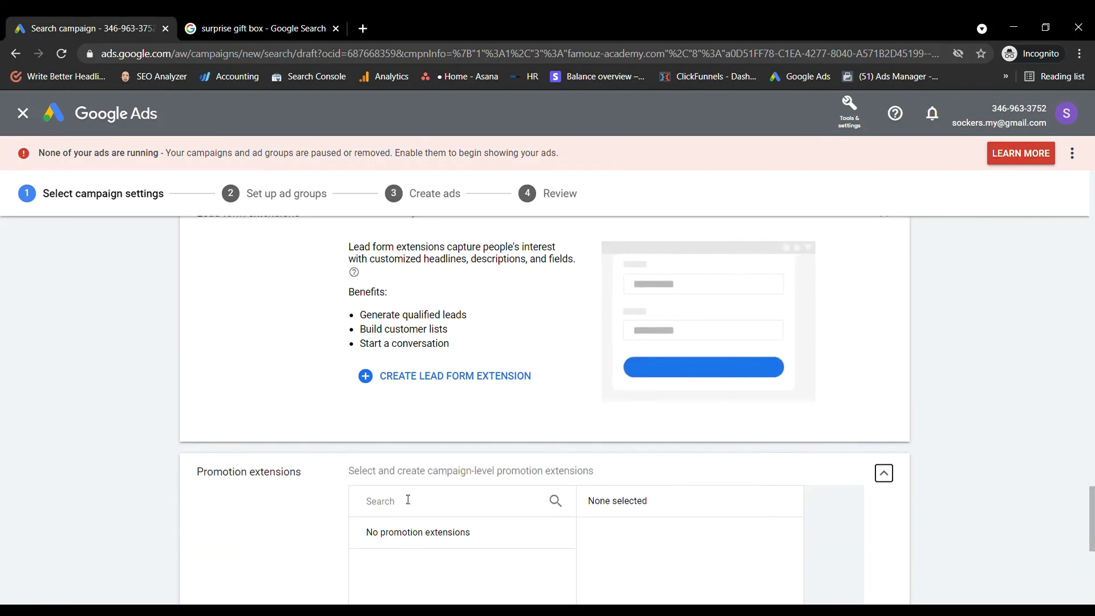
# - Start a new promotion extension and set its currency to BOB
pyautogui.scroll(-5, 417, 484)
pyautogui.scroll(2, 435, 547)
pyautogui.scroll(-3, 458, 474)
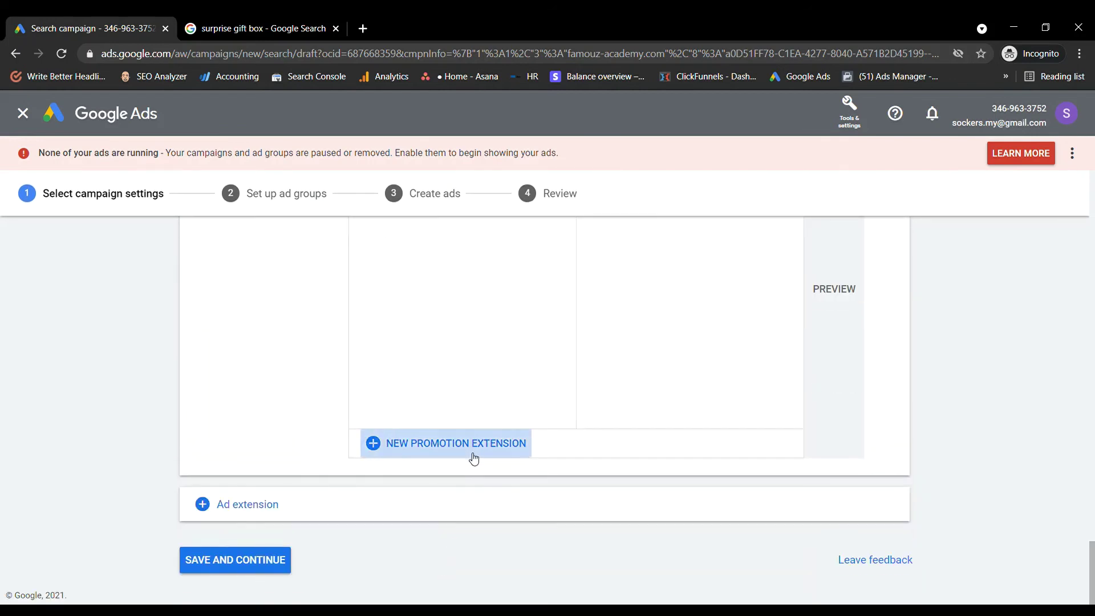
pyautogui.click(473, 452)
pyautogui.scroll(3, 485, 462)
pyautogui.scroll(-3, 510, 474)
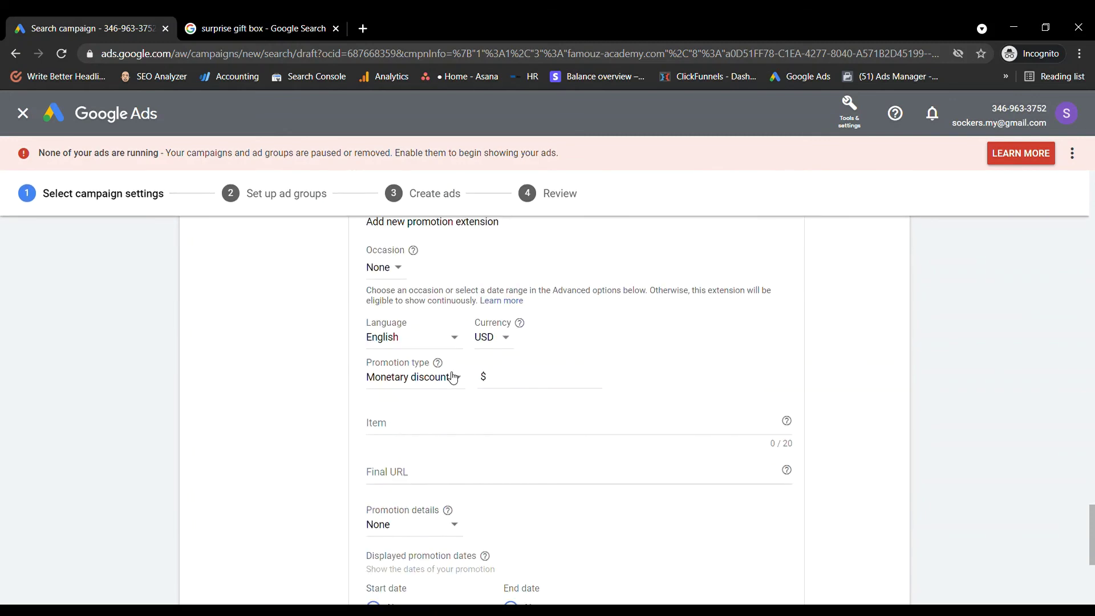
pyautogui.click(494, 337)
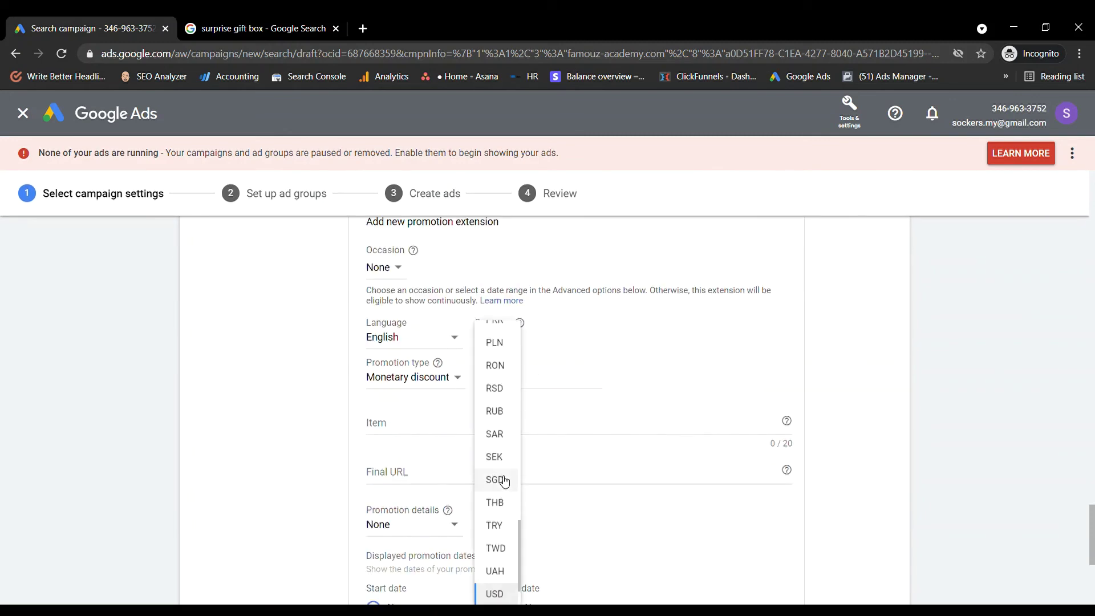
pyautogui.scroll(12, 502, 468)
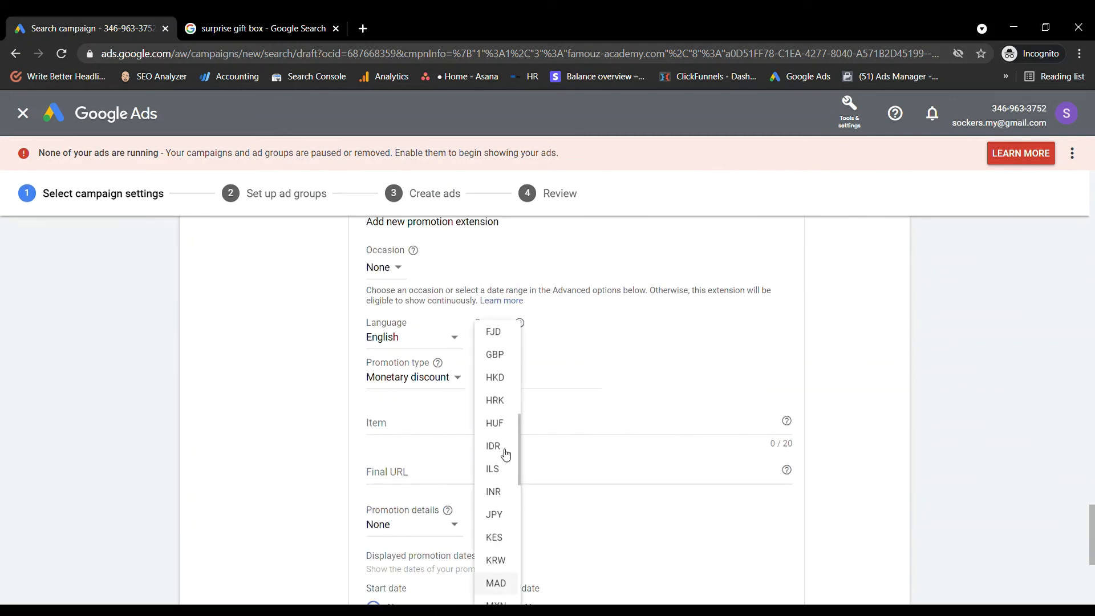
pyautogui.scroll(3, 505, 454)
pyautogui.click(506, 454)
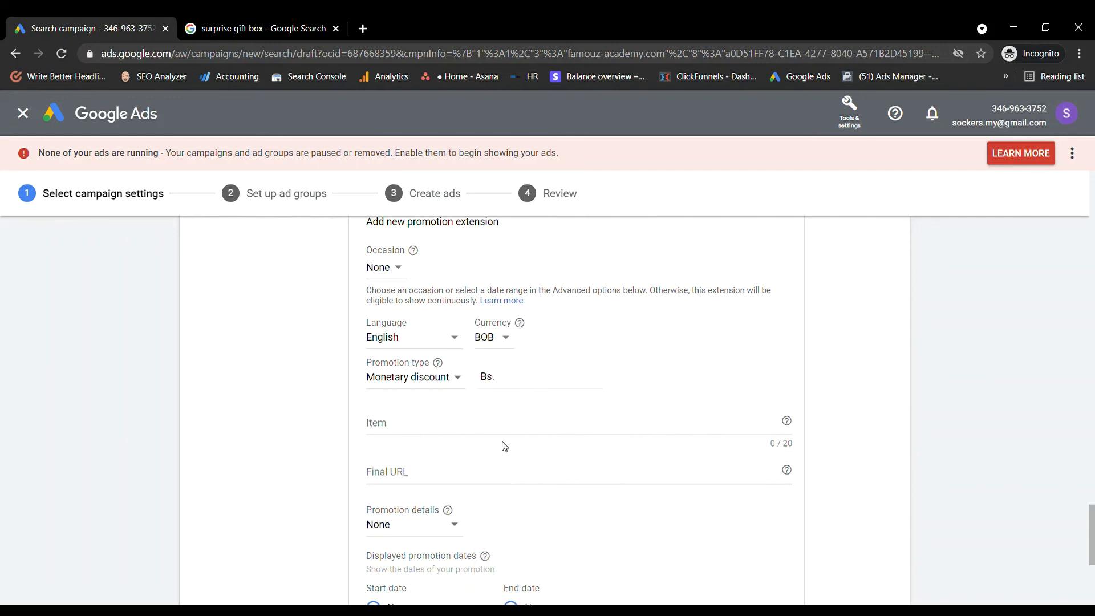
# - Look through the promotion extension's currencies again and collapse the promotion extensions section to discard the unsaved extension
pyautogui.click(506, 340)
pyautogui.scroll(-6, 496, 384)
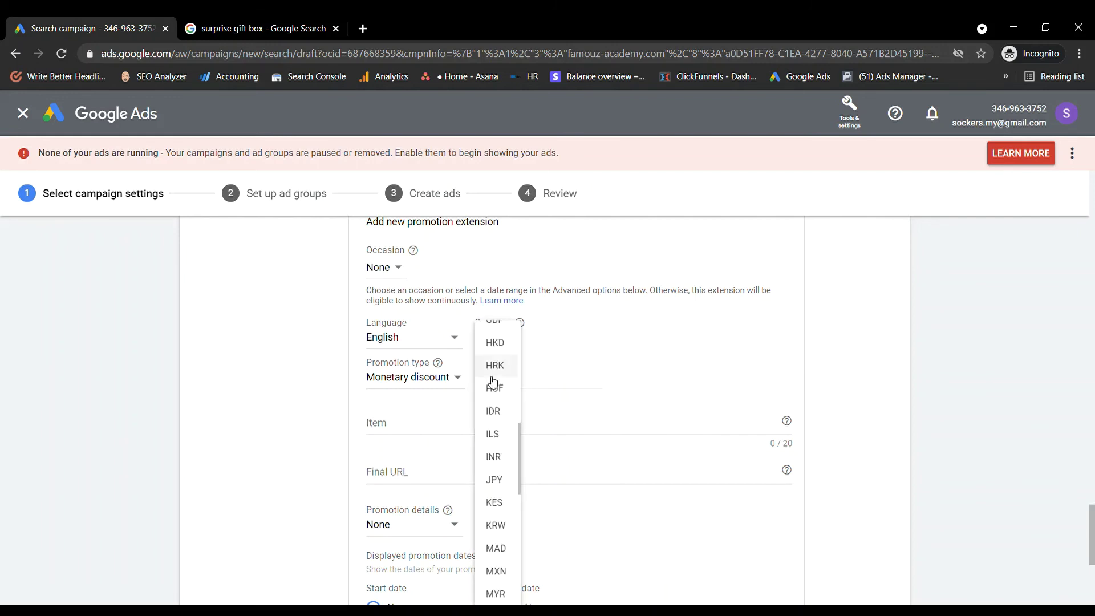
pyautogui.click(743, 369)
pyautogui.scroll(3, 717, 378)
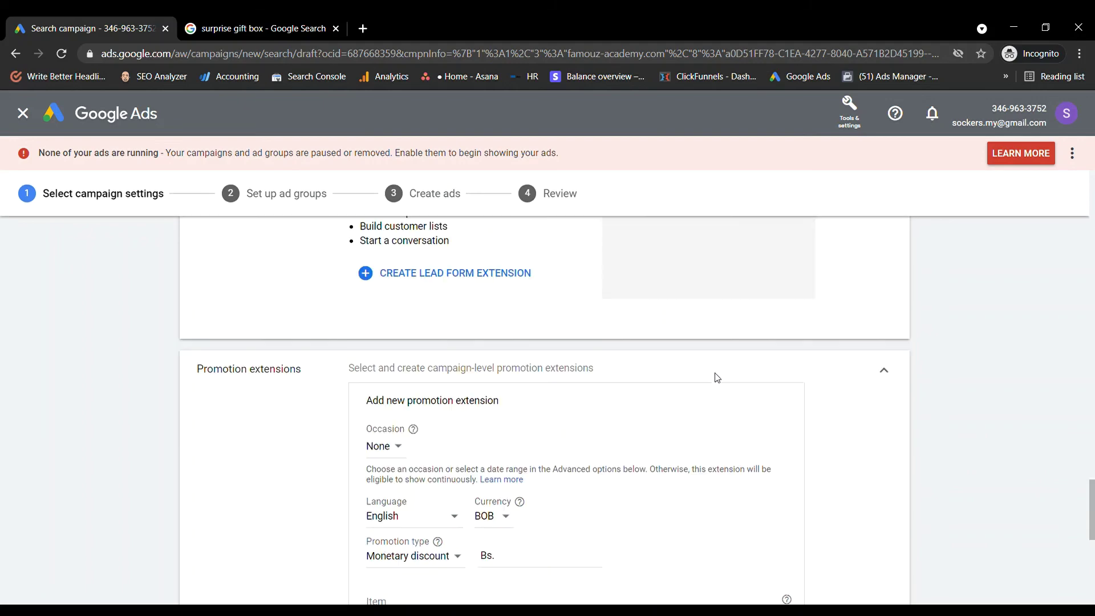
pyautogui.click(884, 371)
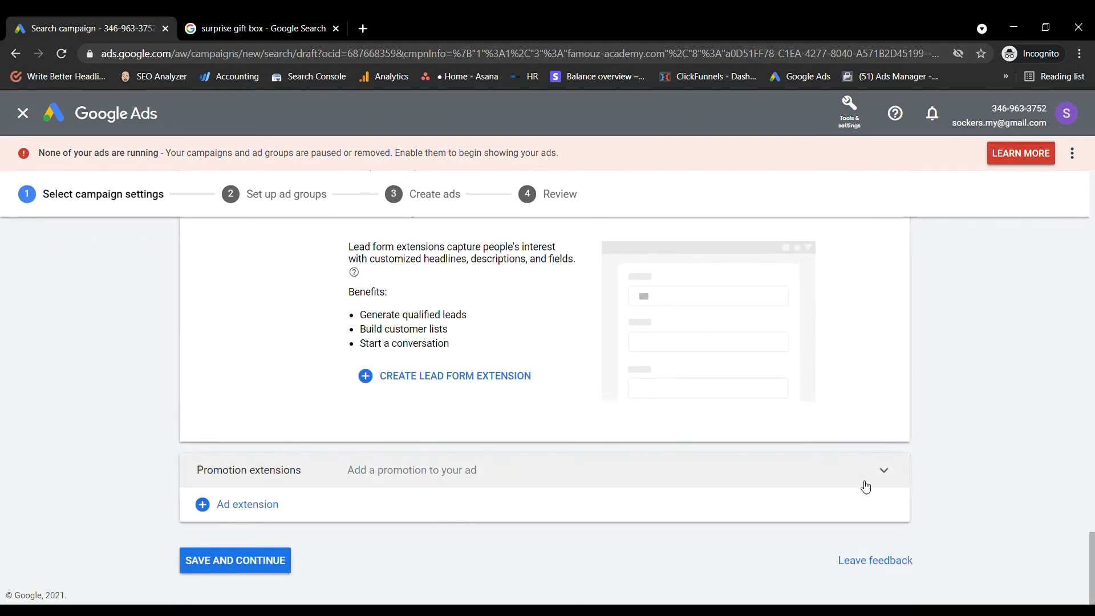
# - Review the campaign's ad extensions, from sitelink extensions down to promotion extensions
pyautogui.scroll(6, 861, 474)
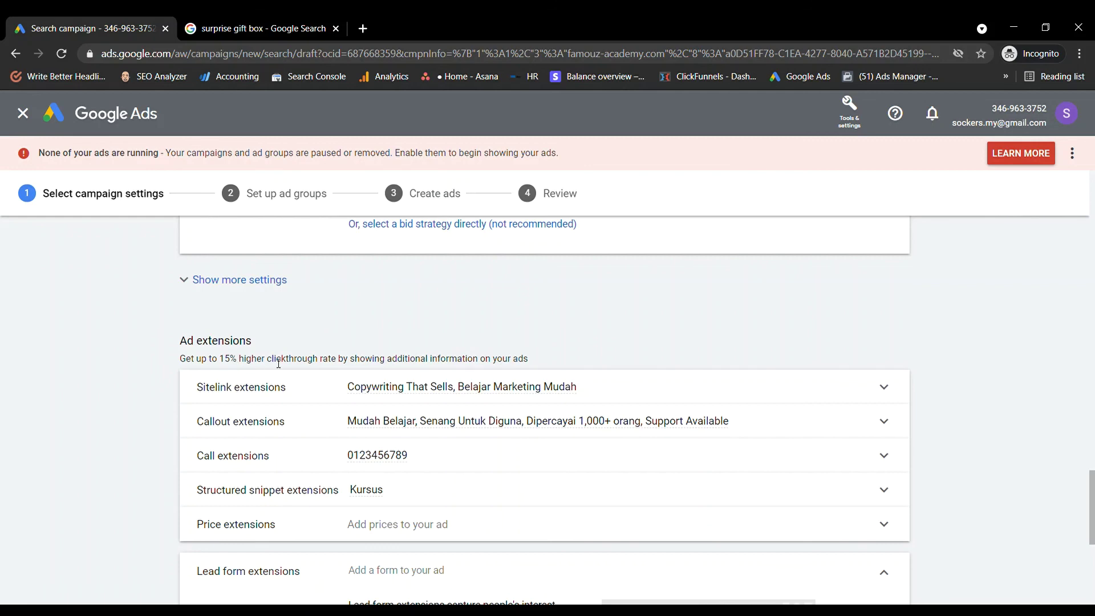
pyautogui.scroll(-5, 586, 326)
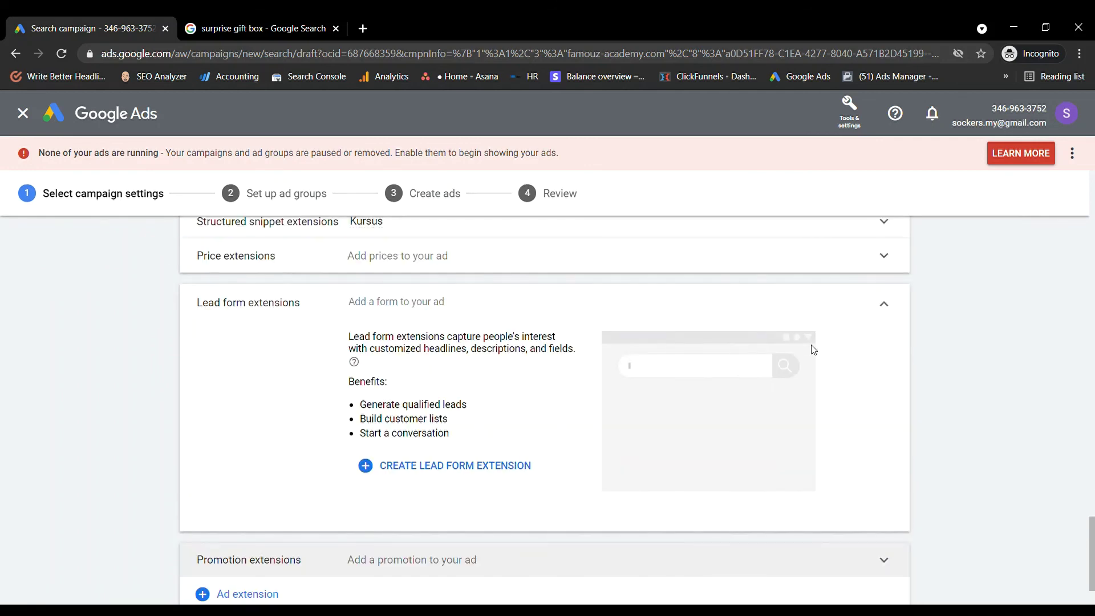
pyautogui.scroll(2, 814, 350)
pyautogui.scroll(-3, 941, 404)
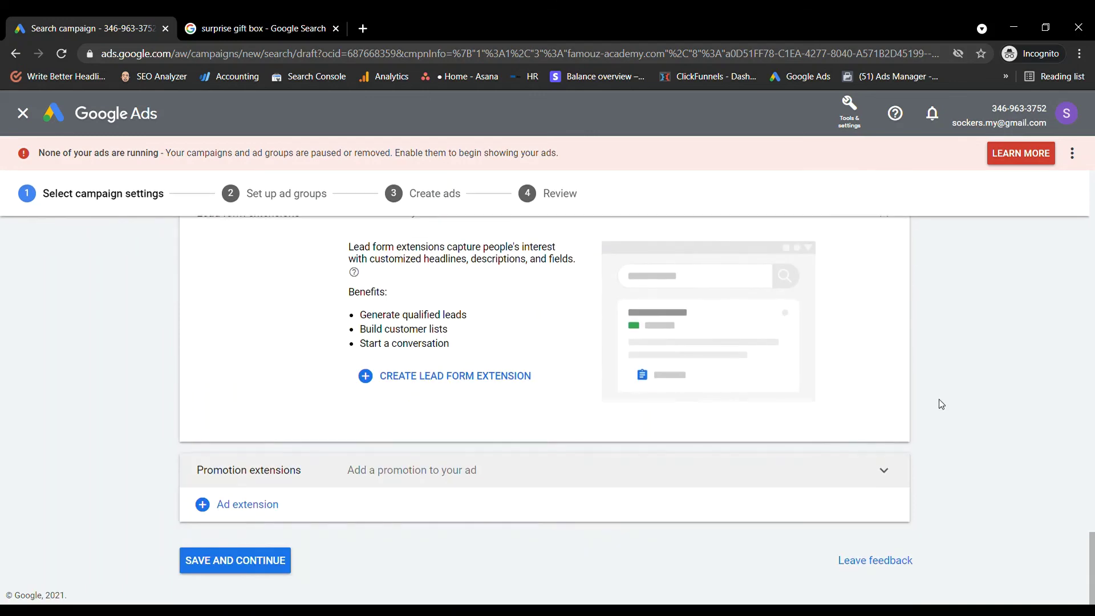